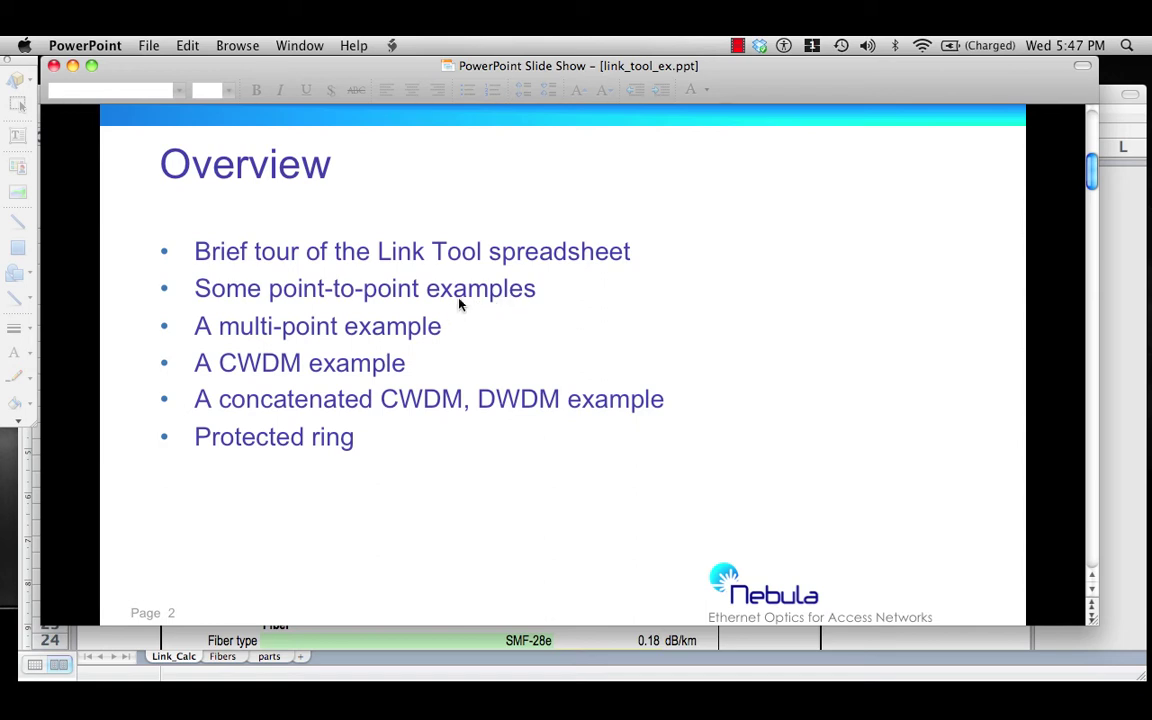
Advance the slide show to the Simple Pt-Pt Link slide and switch to the link tool workbook in Excel
{"action": "left_click", "coordinate": [1092, 497]}
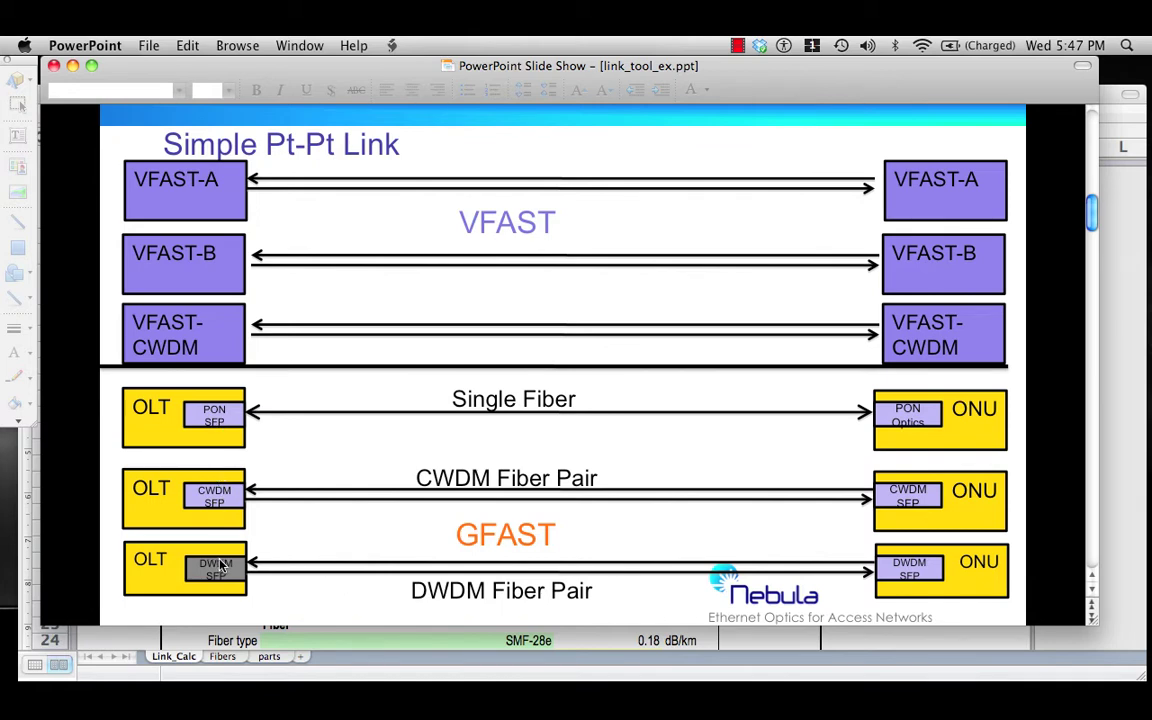
{"action": "key", "text": "super+Tab"}
{"action": "key", "text": "super+Tab"}
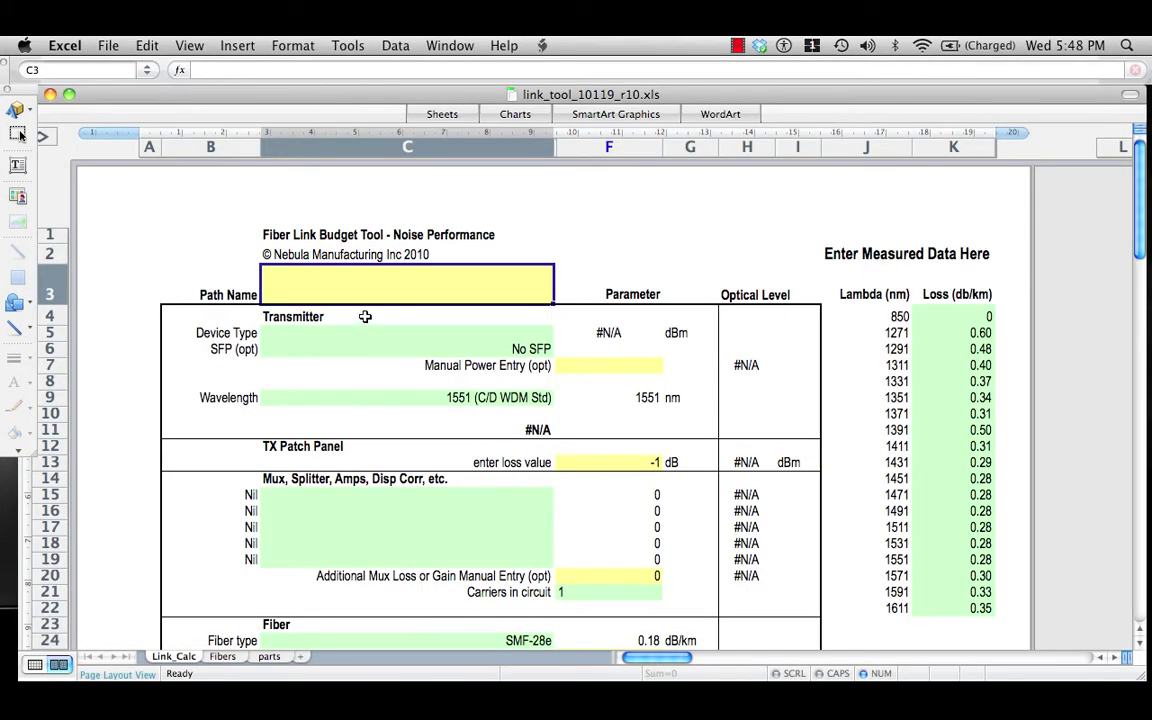
Enter "VFAST - 100 Mbps Eg" as the path name in cell C3
{"action": "type", "text": "VFAST"}
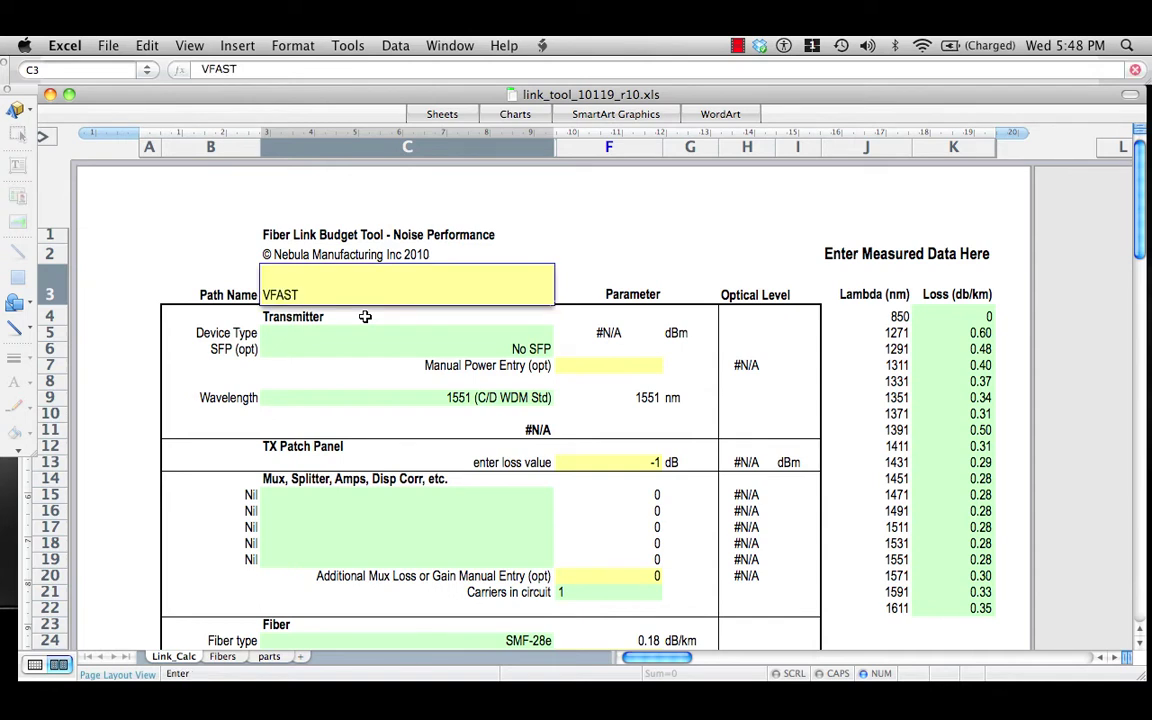
{"action": "type", "text": " - 100 Mb"}
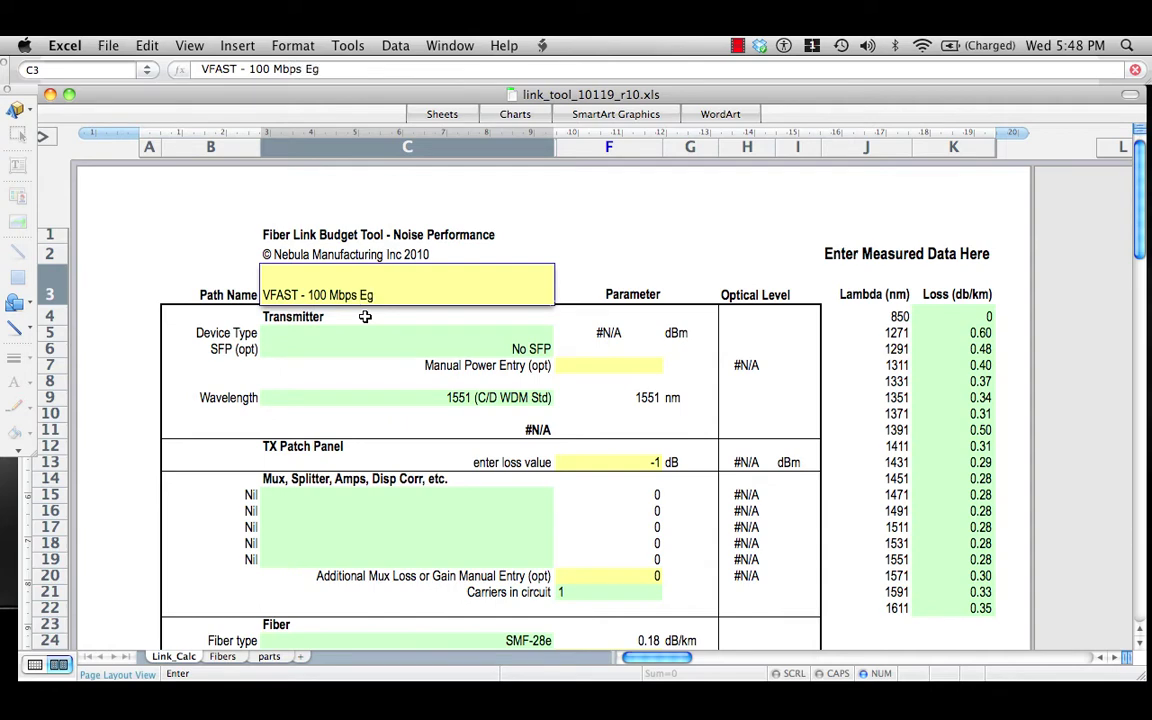
{"action": "type", "text": "ps Eg"}
Set the transmitter's device type to 100 Mbps Media Converter VFAST-A
{"action": "left_click", "coordinate": [398, 332]}
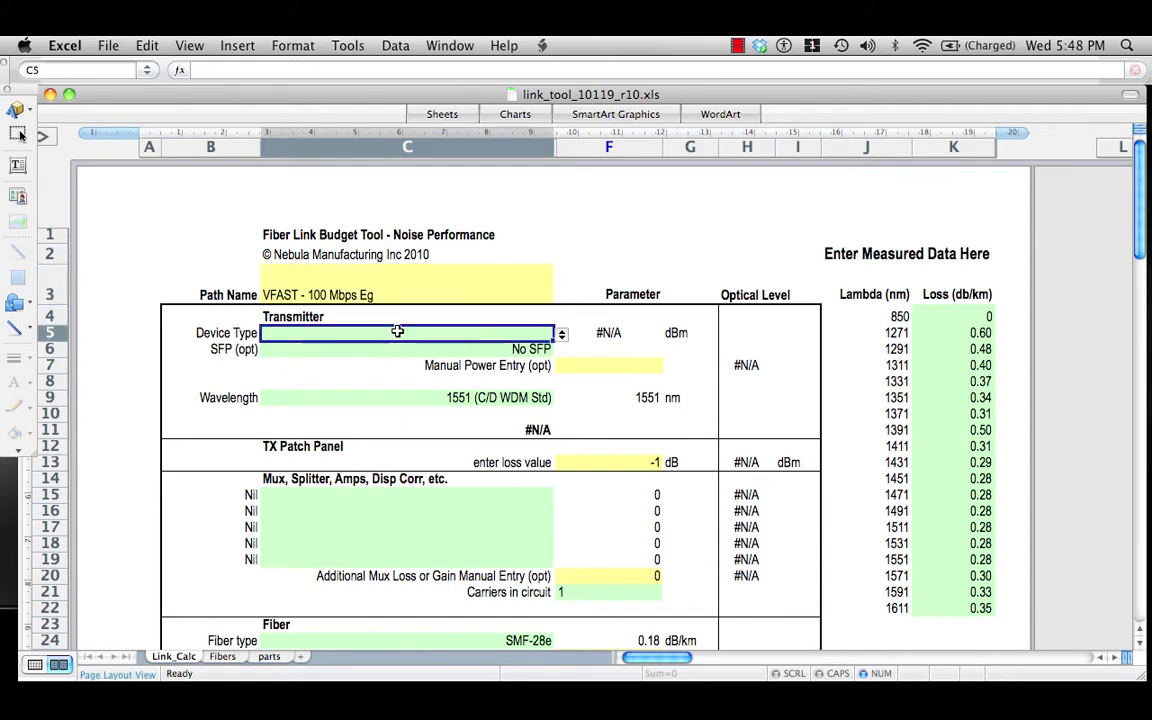
{"action": "left_click", "coordinate": [561, 335]}
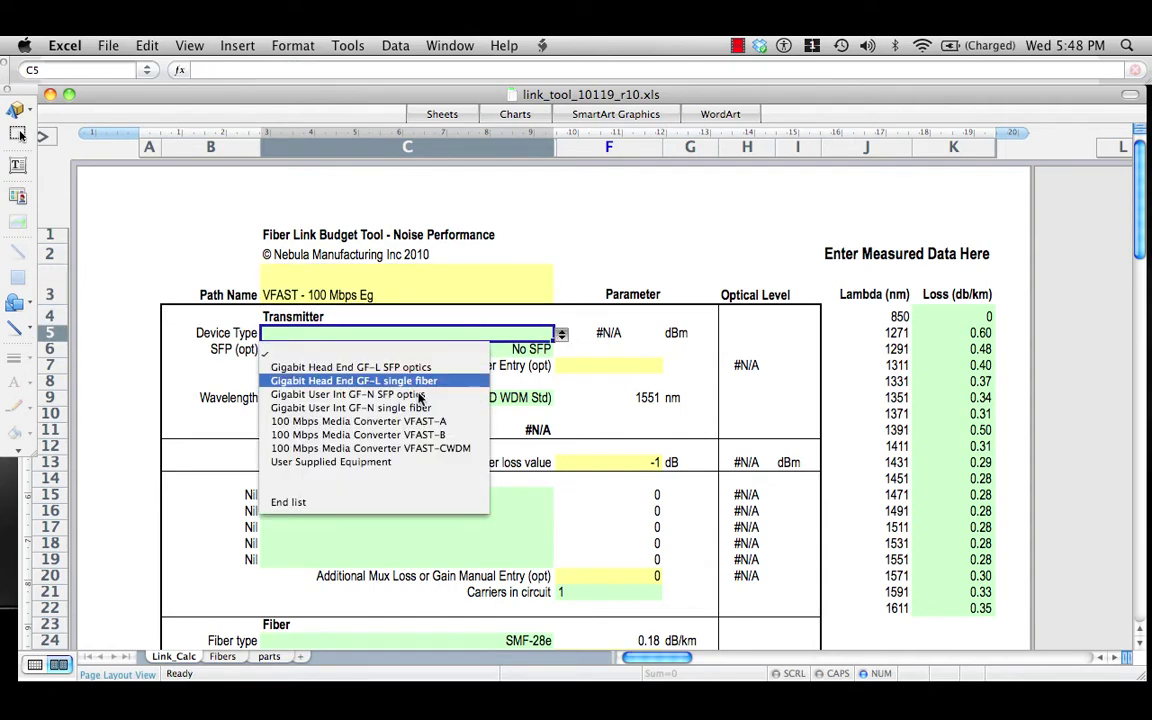
{"action": "left_click", "coordinate": [356, 423]}
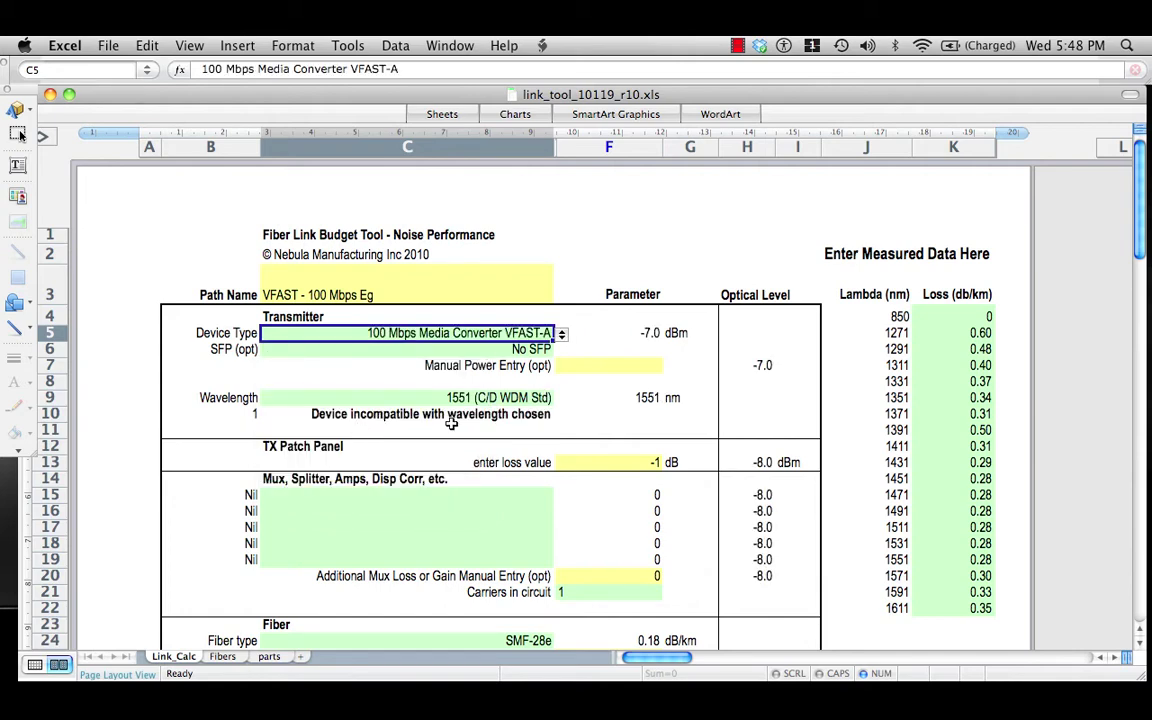
Try S-CWDM SFP 1 Gbps 31 dB (std band) as the transmitter's optional SFP
{"action": "left_click", "coordinate": [522, 399]}
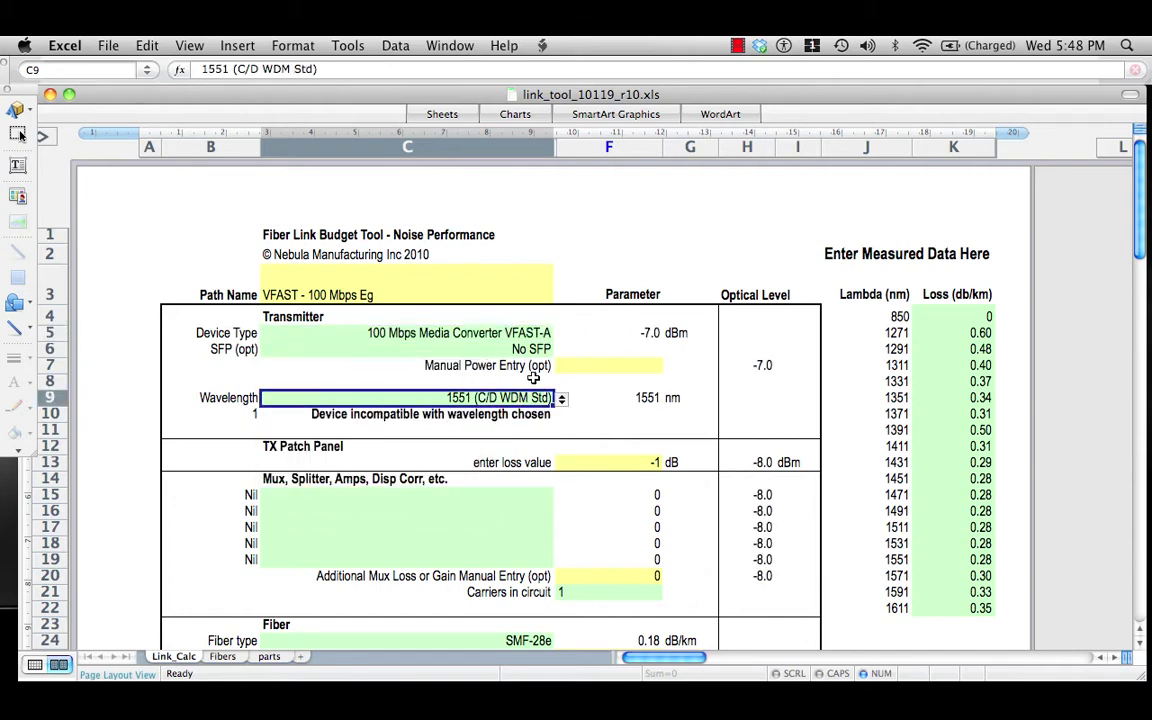
{"action": "left_click", "coordinate": [520, 348]}
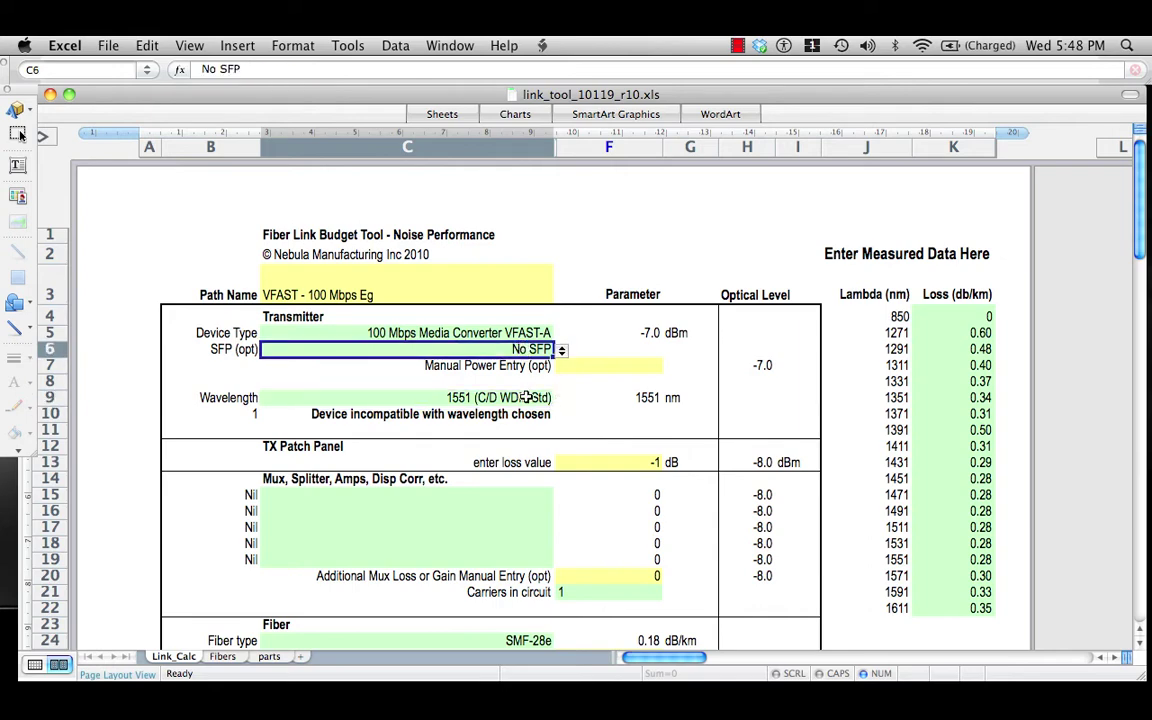
{"action": "left_click", "coordinate": [563, 355]}
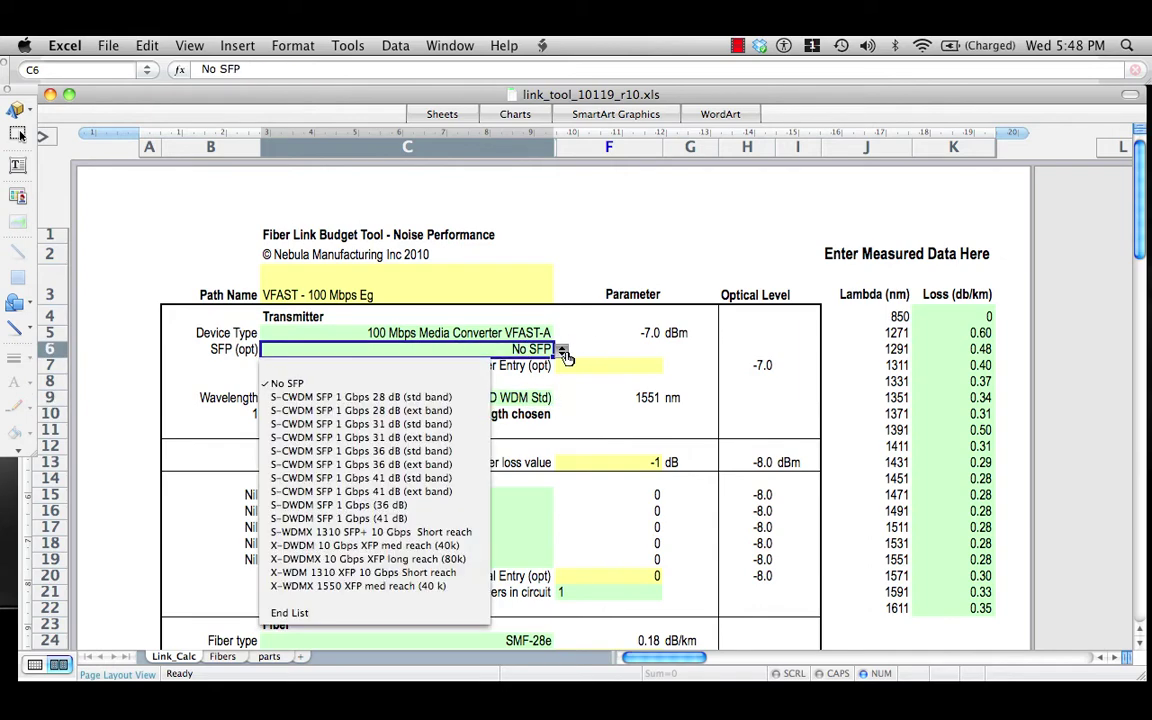
{"action": "left_click", "coordinate": [371, 430]}
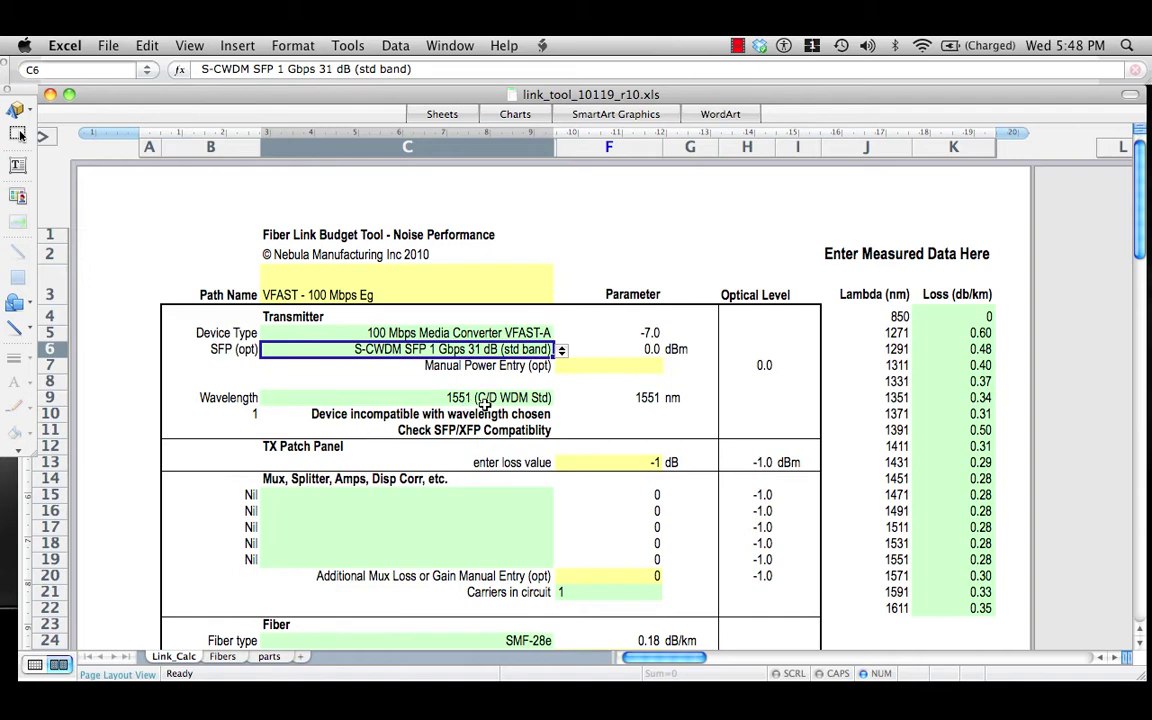
Set the transmitter's optional SFP back to No SFP
{"action": "left_click", "coordinate": [563, 352]}
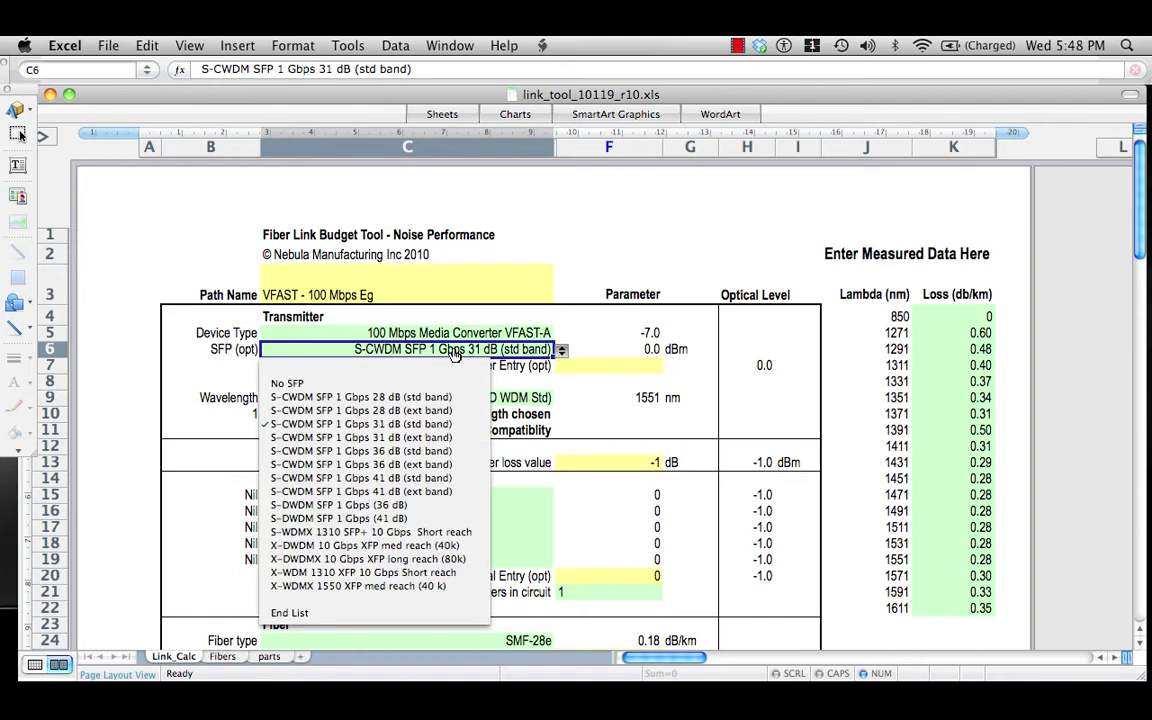
{"action": "left_click", "coordinate": [335, 382]}
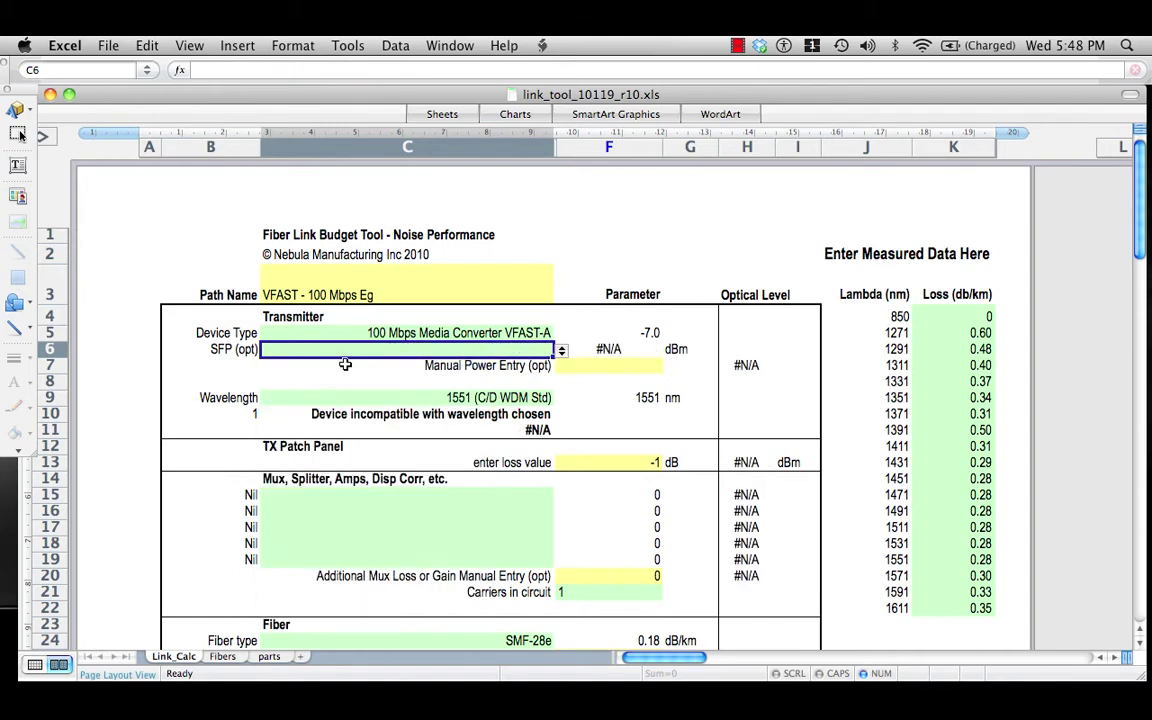
{"action": "left_click", "coordinate": [562, 350]}
{"action": "left_click", "coordinate": [300, 382]}
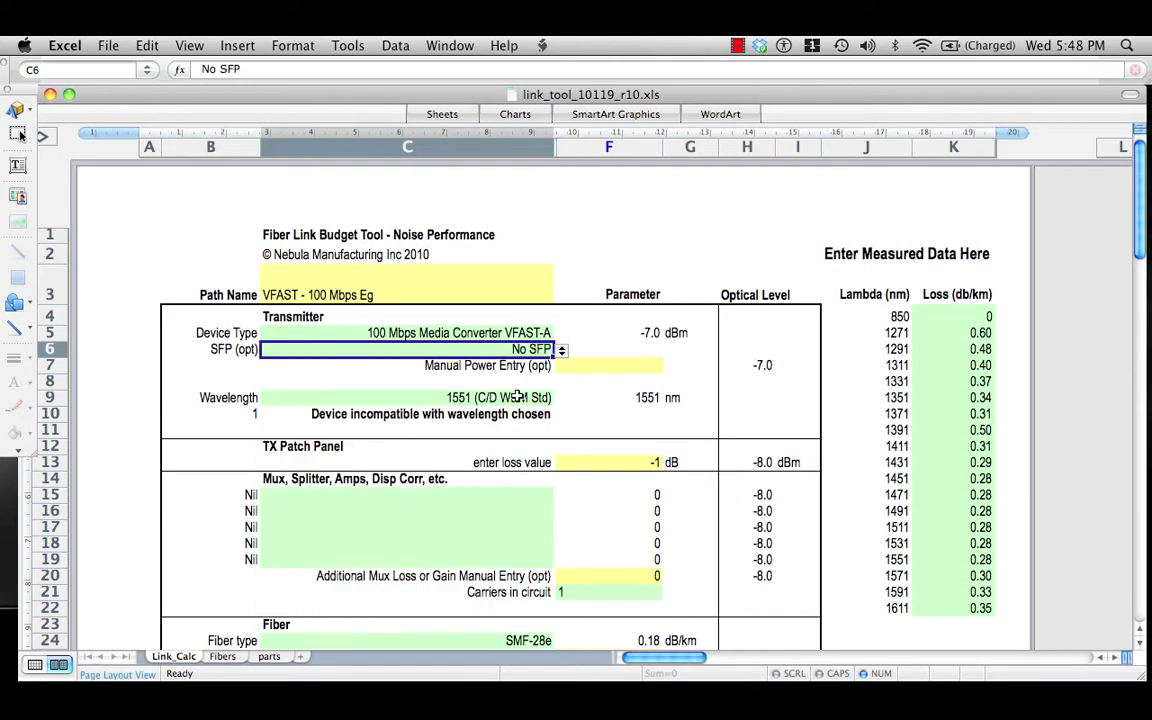
Set the transmitter's wavelength to VFAST-A
{"action": "left_click", "coordinate": [548, 400]}
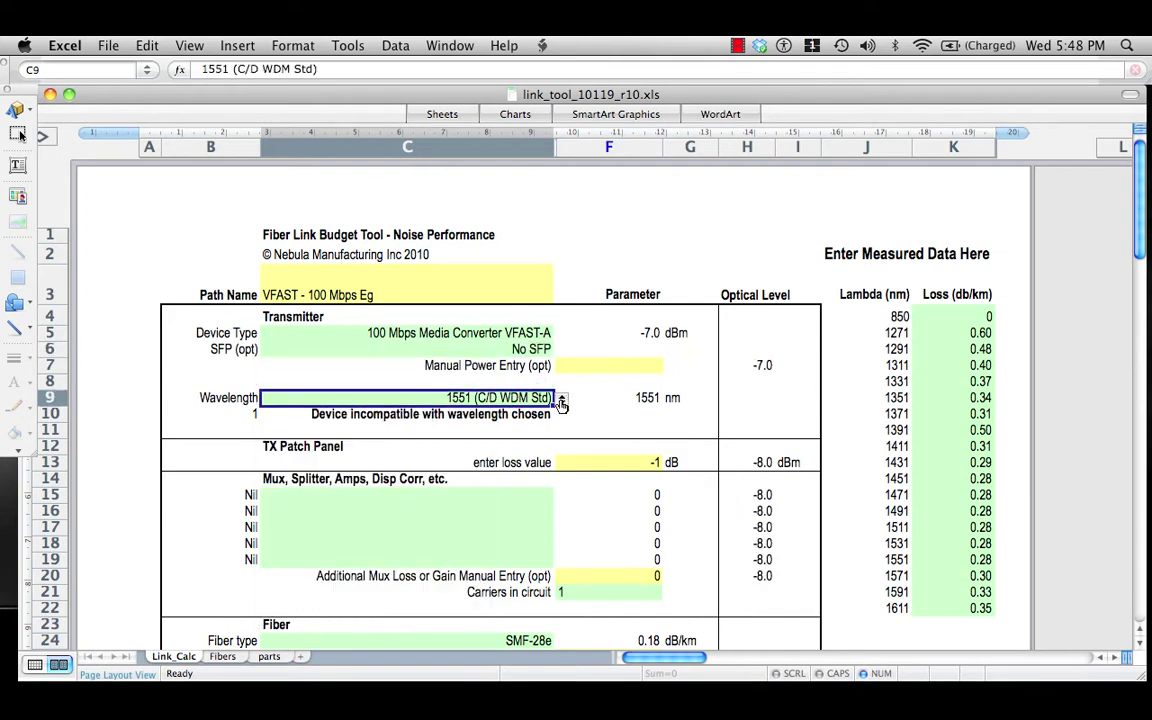
{"action": "left_click", "coordinate": [562, 400]}
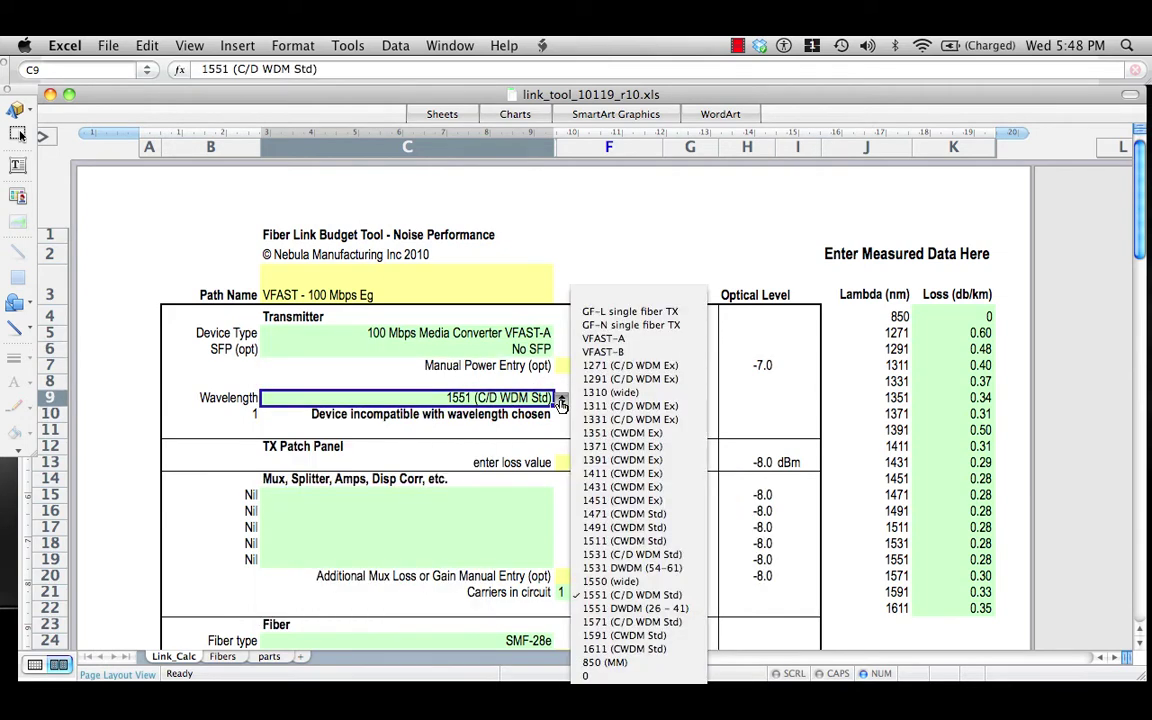
{"action": "left_click", "coordinate": [600, 338]}
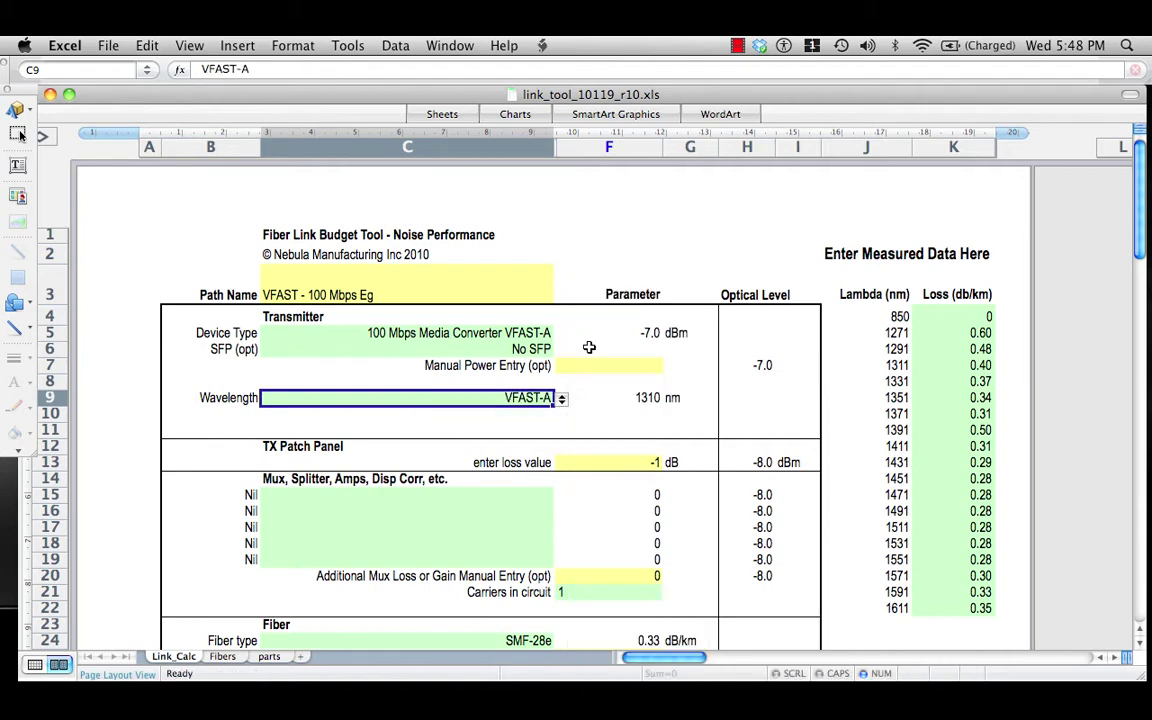
Try the 1311 (C/D WDM Ex) wavelength for the transmitter and return it to VFAST-A
{"action": "left_click", "coordinate": [562, 400]}
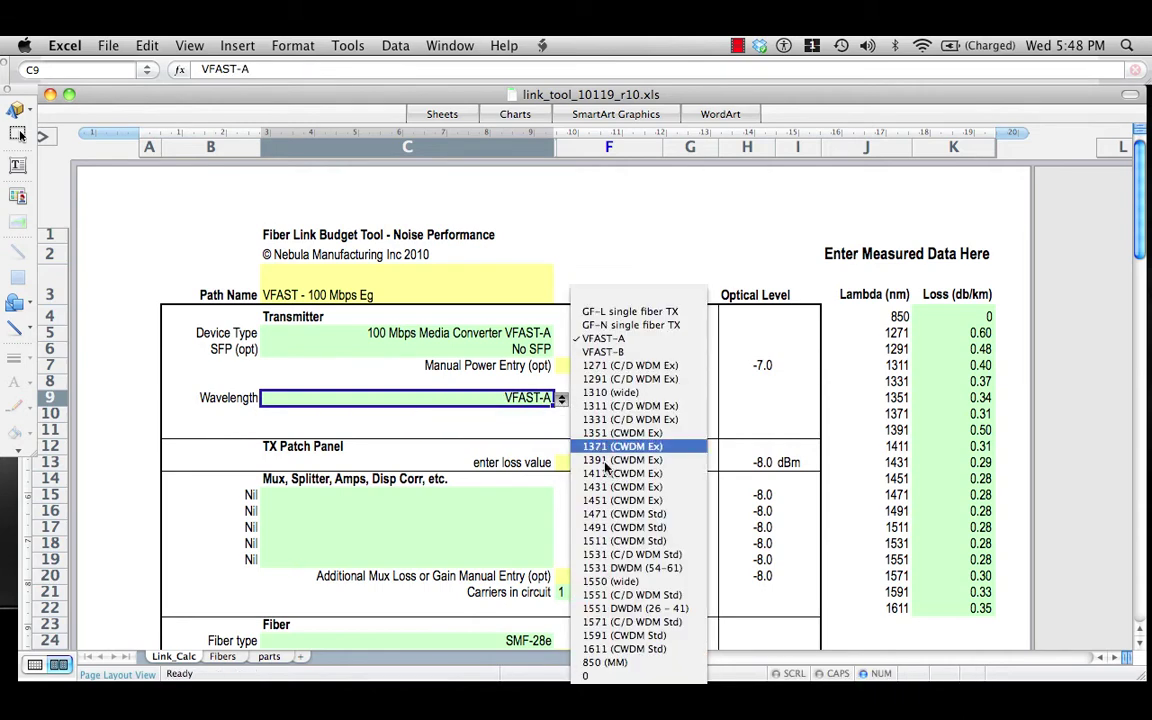
{"action": "left_click", "coordinate": [603, 406]}
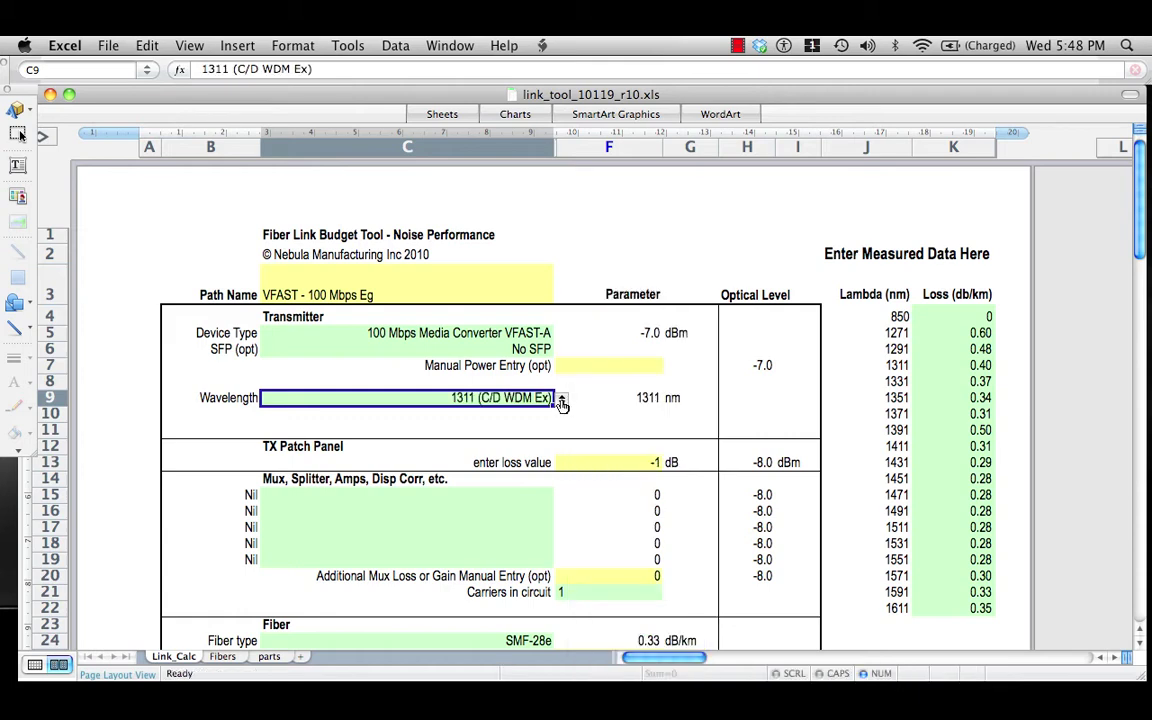
{"action": "left_click", "coordinate": [562, 400]}
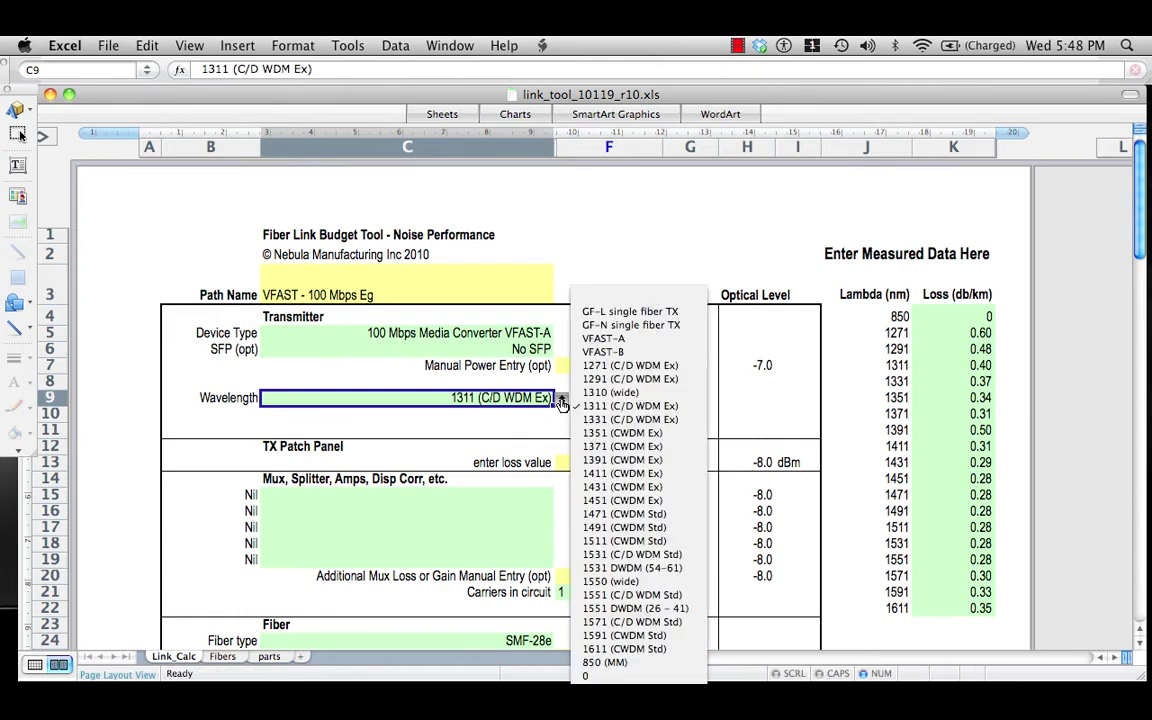
{"action": "left_click", "coordinate": [604, 339]}
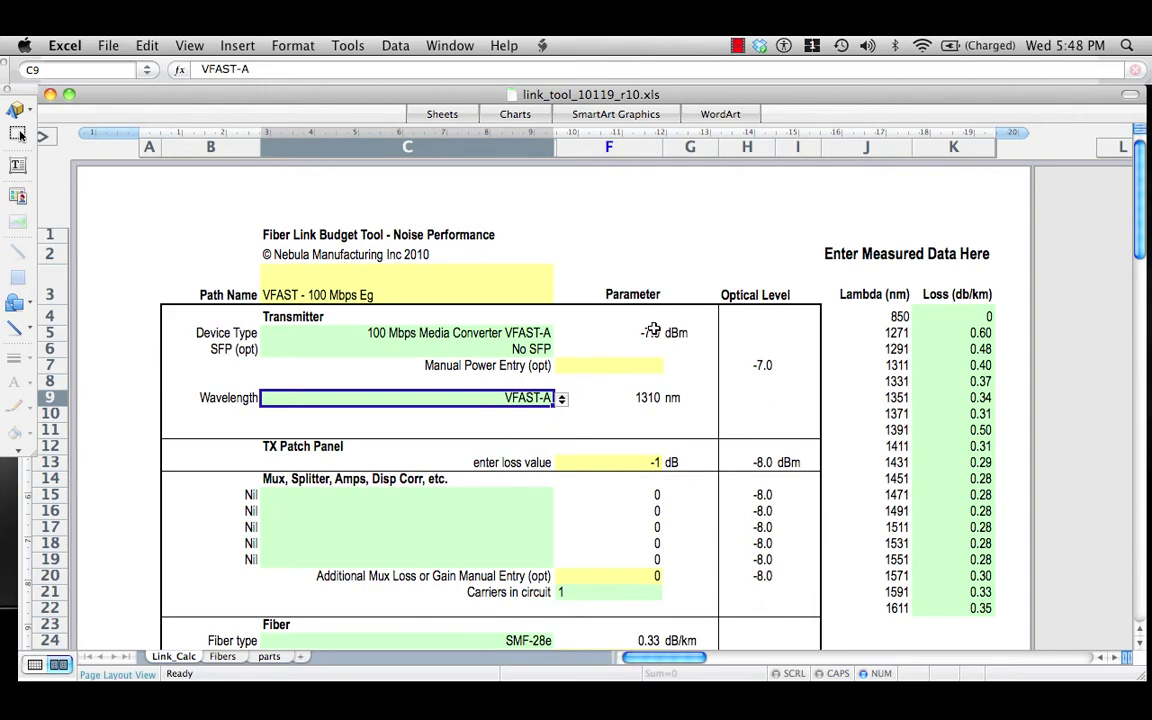
Set the fiber type in the Fiber section to G.652.B
{"action": "scroll", "coordinate": [653, 330], "scroll_direction": "down", "scroll_amount": 3}
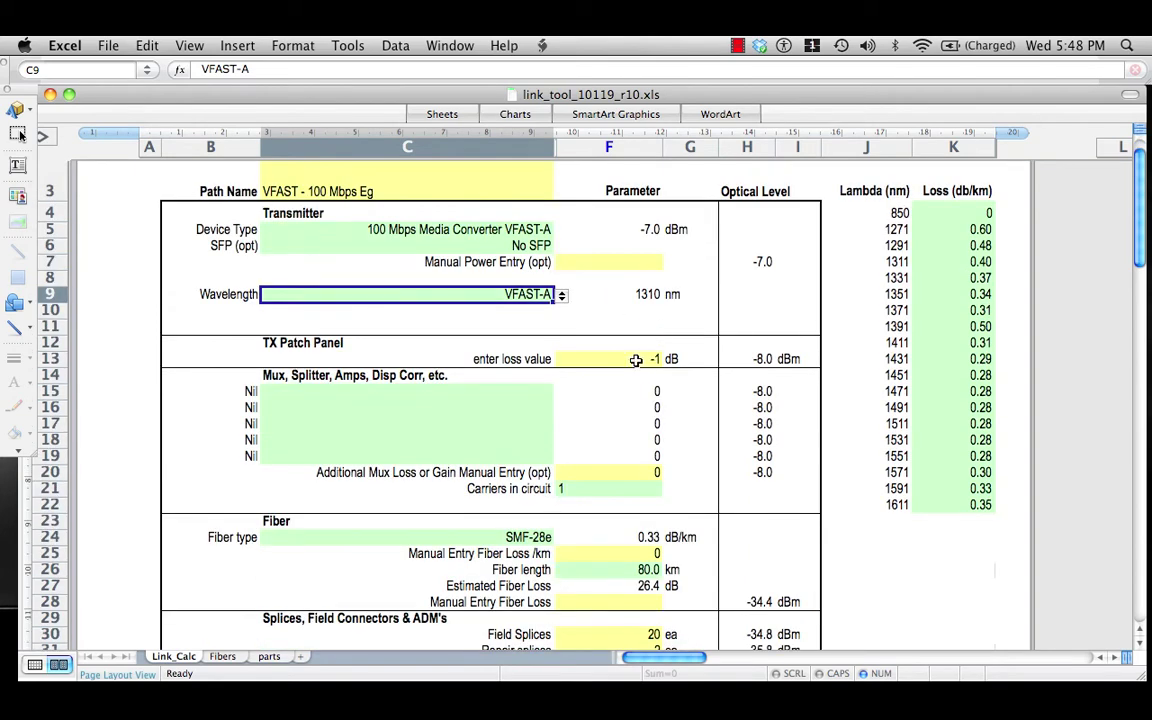
{"action": "scroll", "coordinate": [638, 358], "scroll_direction": "down", "scroll_amount": 3}
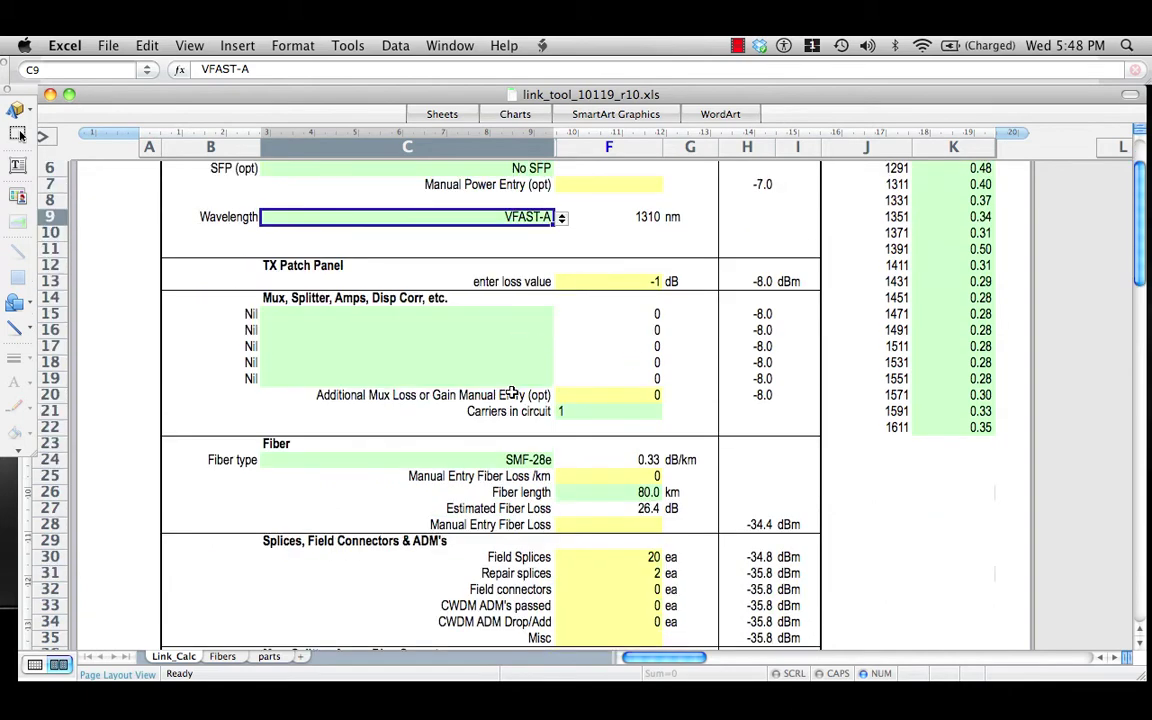
{"action": "scroll", "coordinate": [511, 394], "scroll_direction": "down", "scroll_amount": 3}
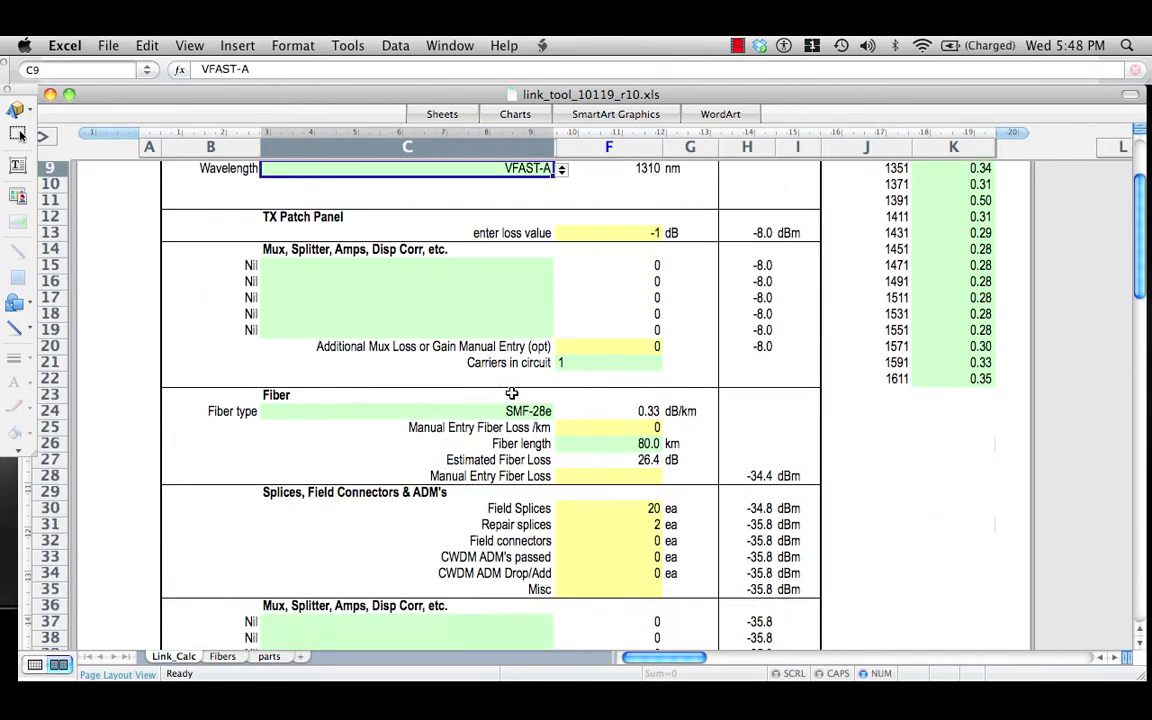
{"action": "left_click", "coordinate": [522, 411]}
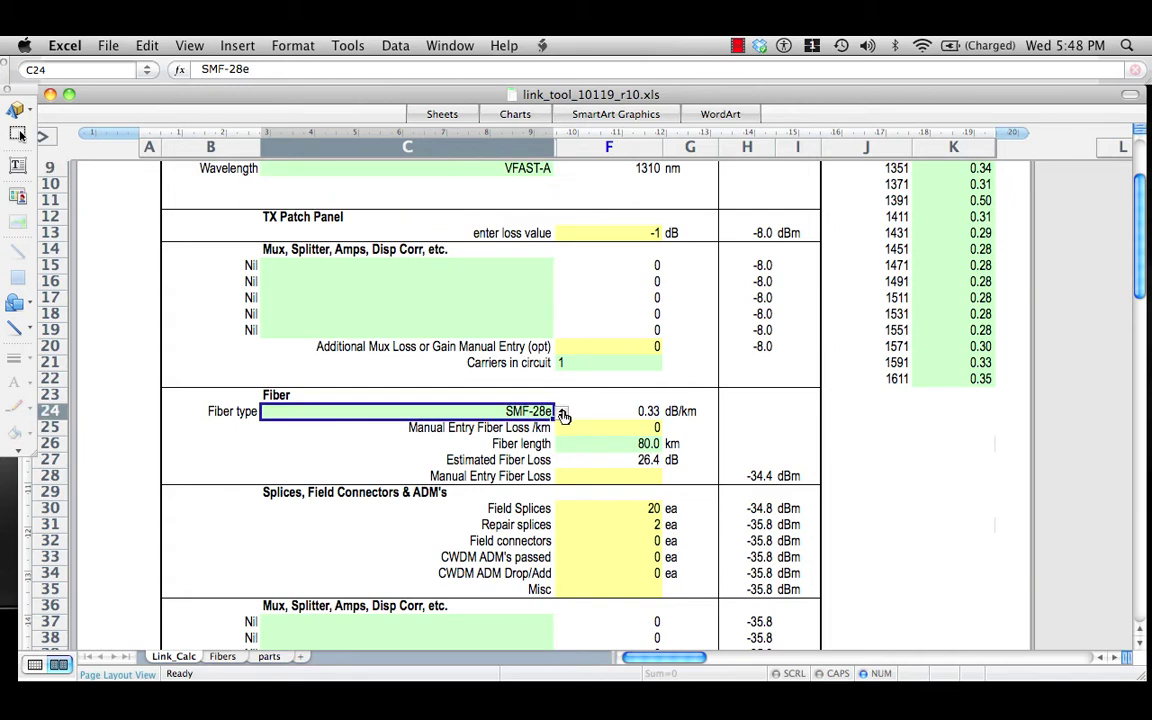
{"action": "left_click", "coordinate": [561, 412]}
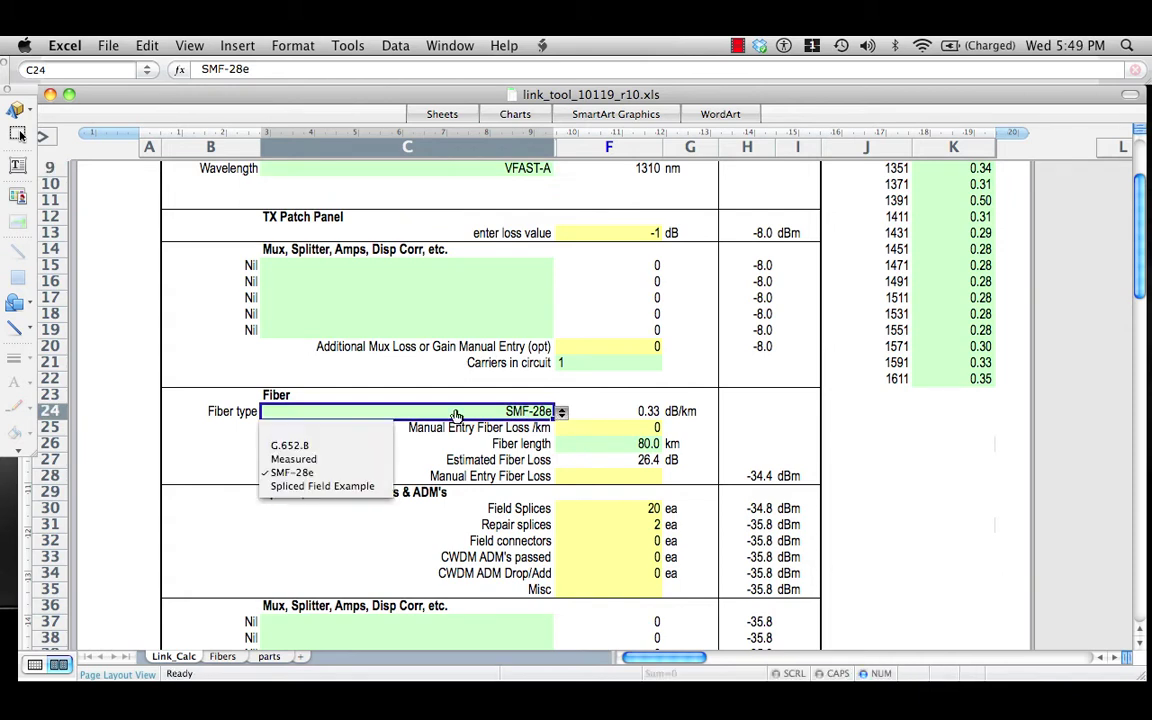
{"action": "left_click", "coordinate": [298, 447]}
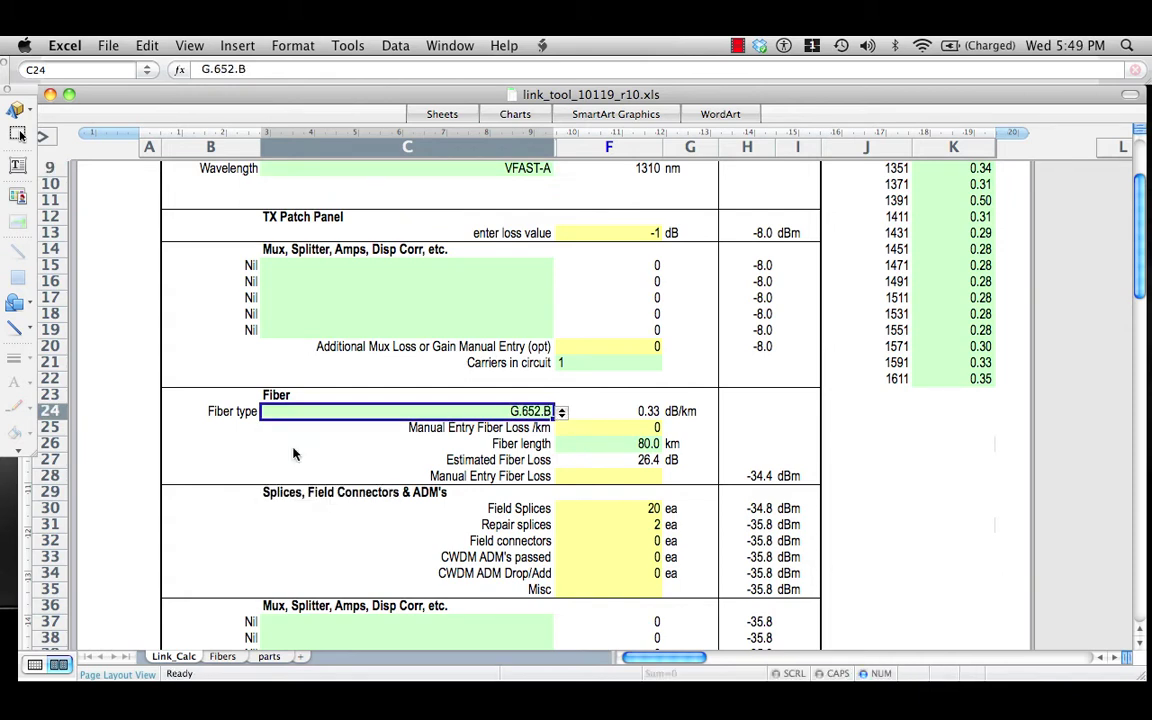
Set the fiber length to 40 km in cell F26
{"action": "left_click", "coordinate": [460, 428]}
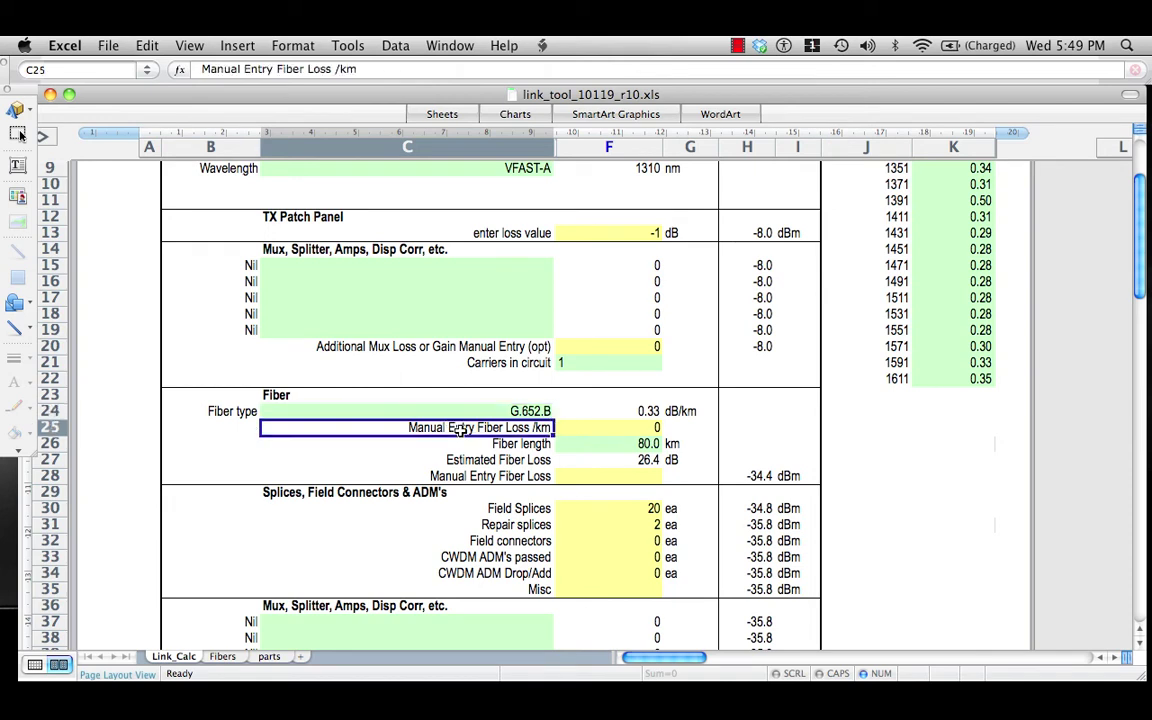
{"action": "scroll", "coordinate": [636, 428], "scroll_direction": "down", "scroll_amount": 1}
{"action": "left_click", "coordinate": [640, 428]}
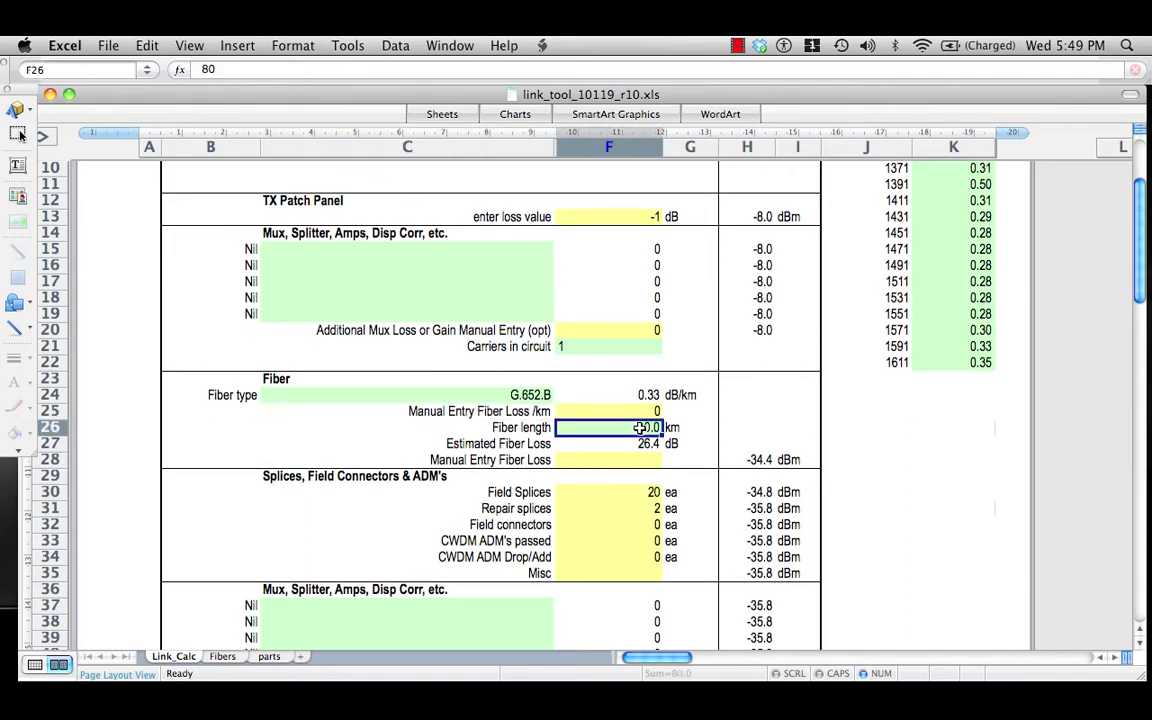
{"action": "type", "text": "40"}
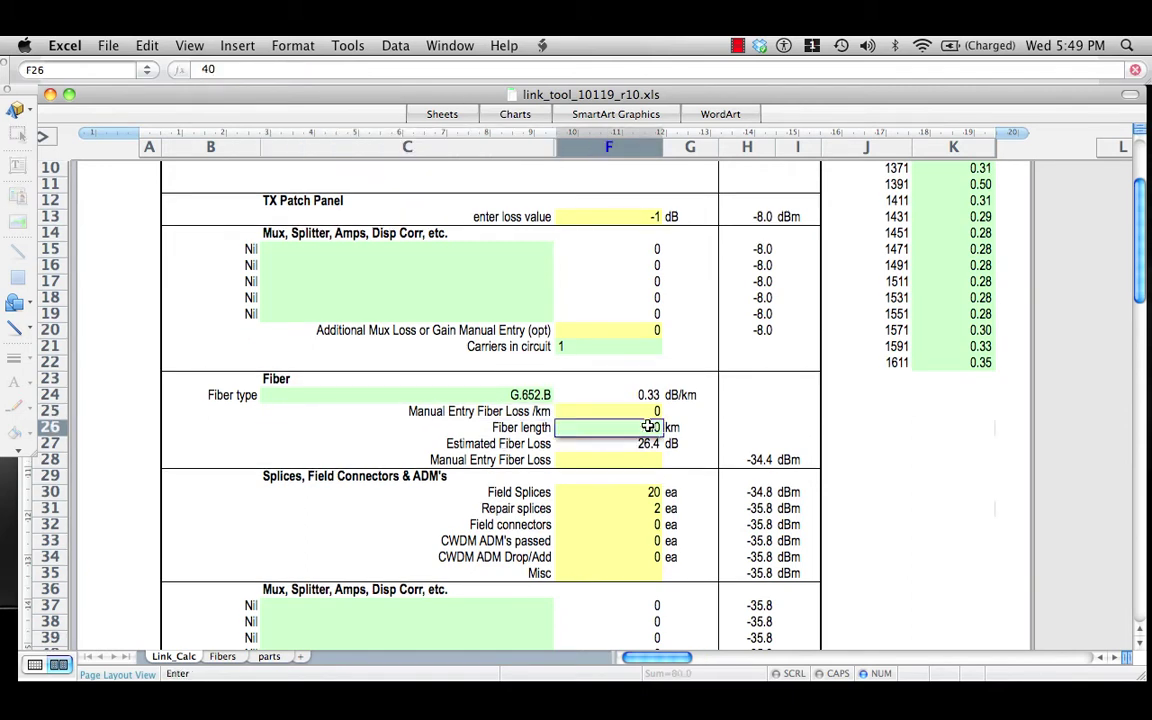
{"action": "key", "text": "Return"}
Set the receiver's device type to 100 Mbps Media Converter VFAST-A, leaving the SFP option at No SFP
{"action": "scroll", "coordinate": [587, 441], "scroll_direction": "down", "scroll_amount": 2}
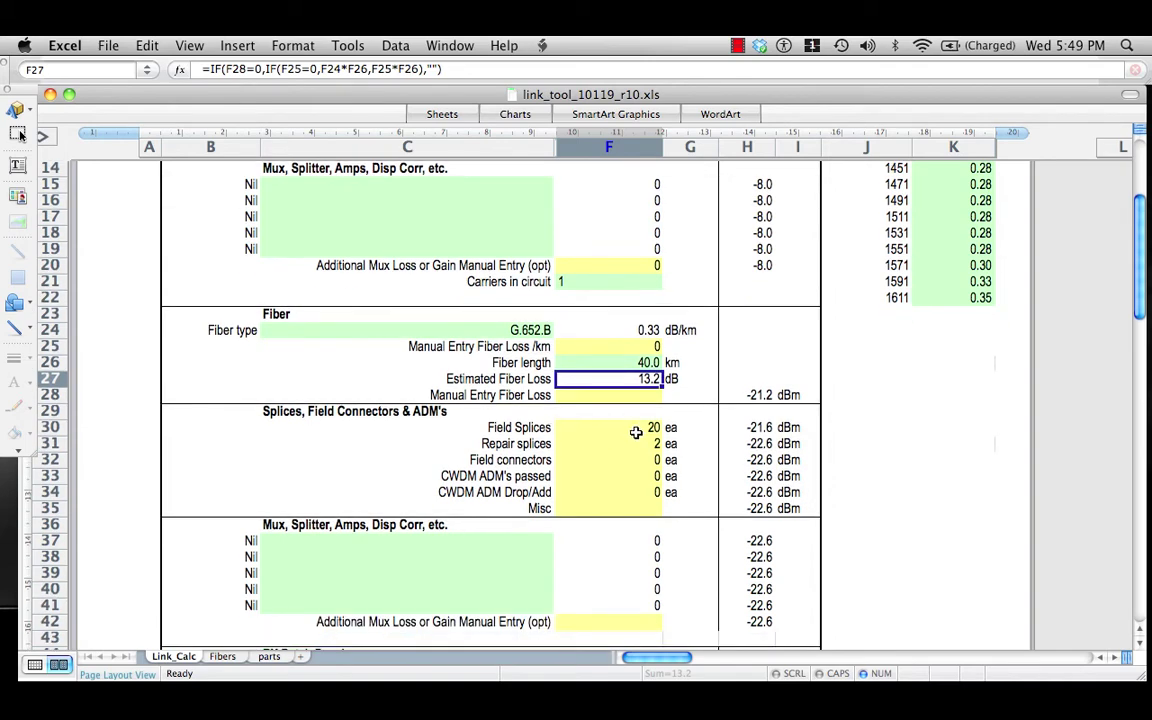
{"action": "scroll", "coordinate": [524, 443], "scroll_direction": "down", "scroll_amount": 3}
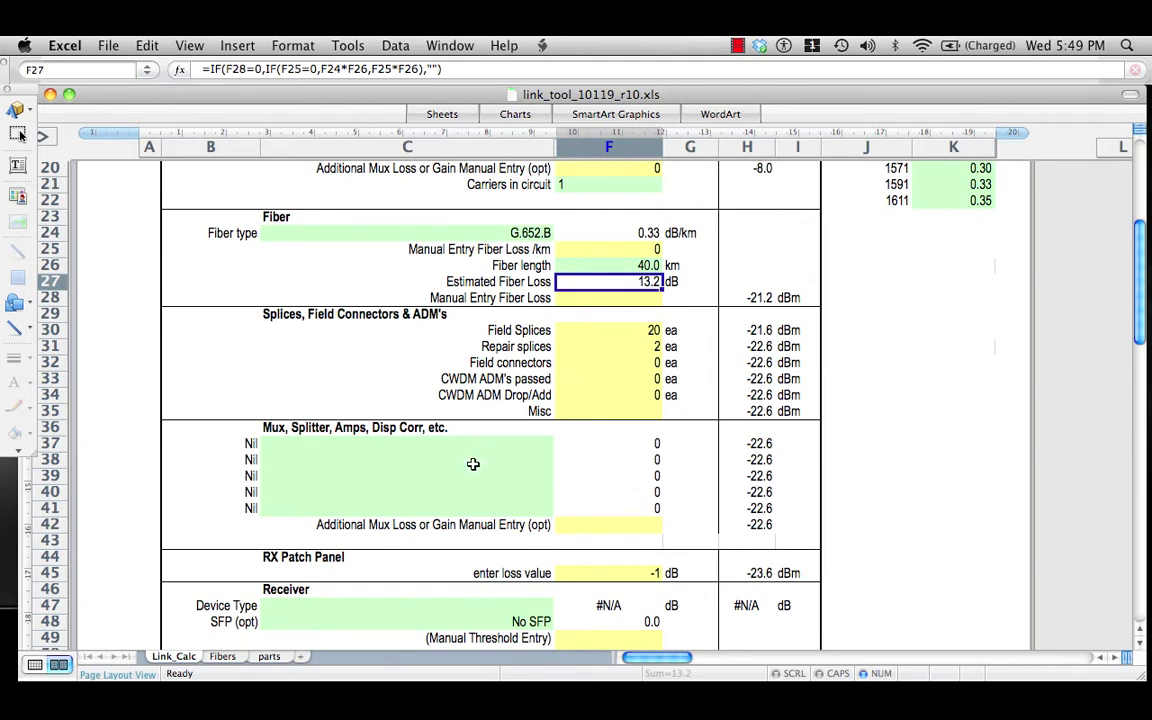
{"action": "scroll", "coordinate": [471, 505], "scroll_direction": "down", "scroll_amount": 1}
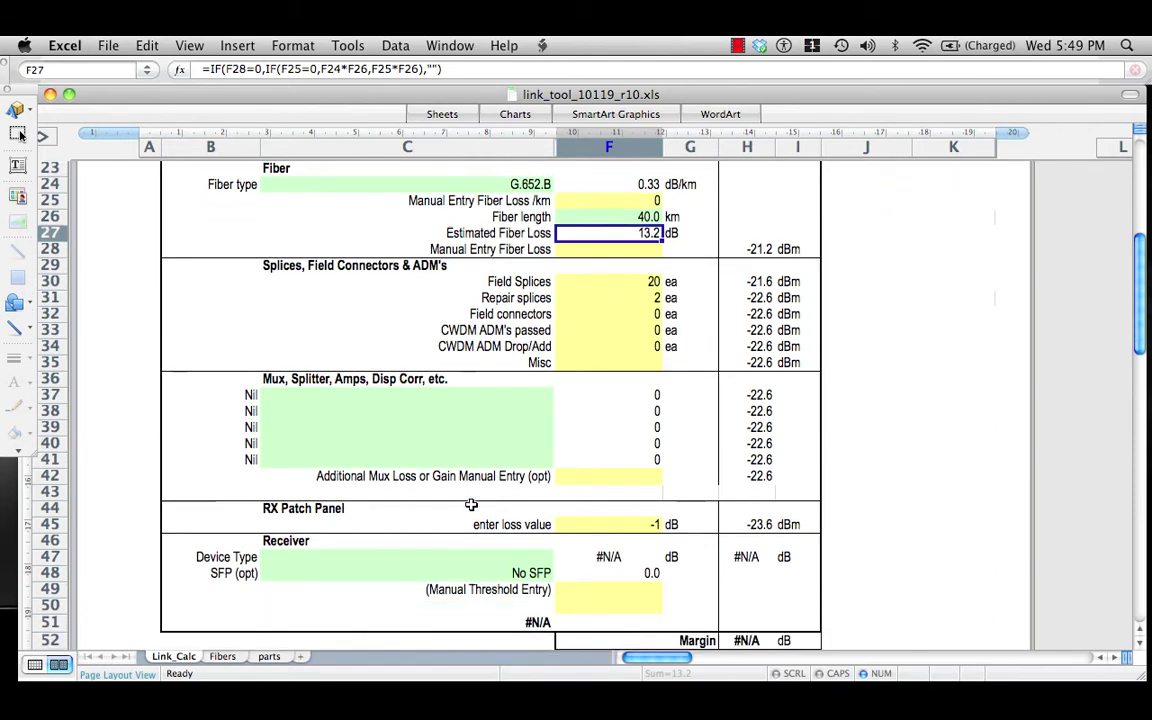
{"action": "scroll", "coordinate": [471, 505], "scroll_direction": "down", "scroll_amount": 2}
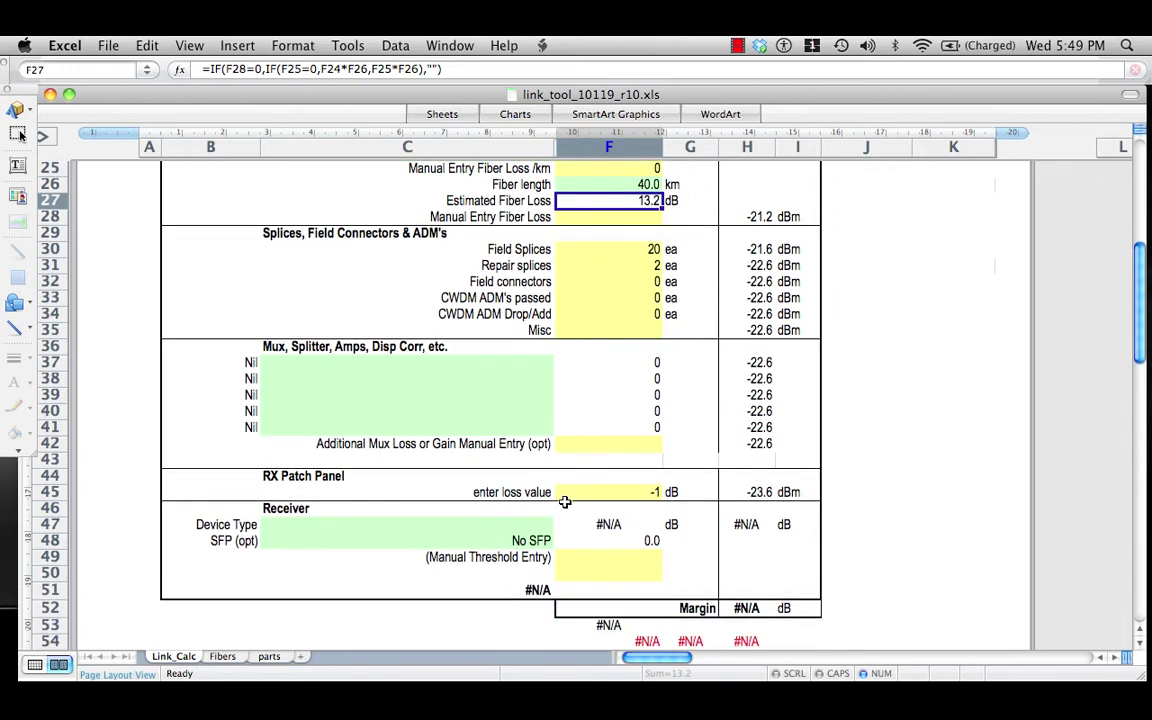
{"action": "left_click", "coordinate": [494, 524]}
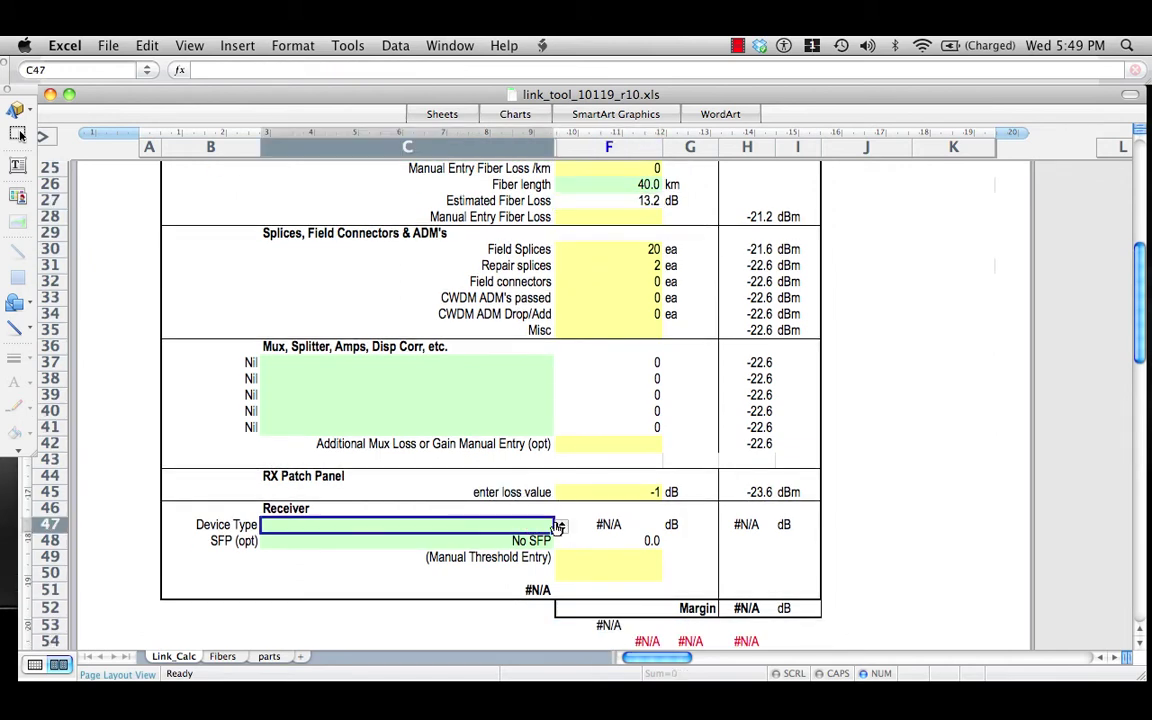
{"action": "left_click", "coordinate": [560, 526]}
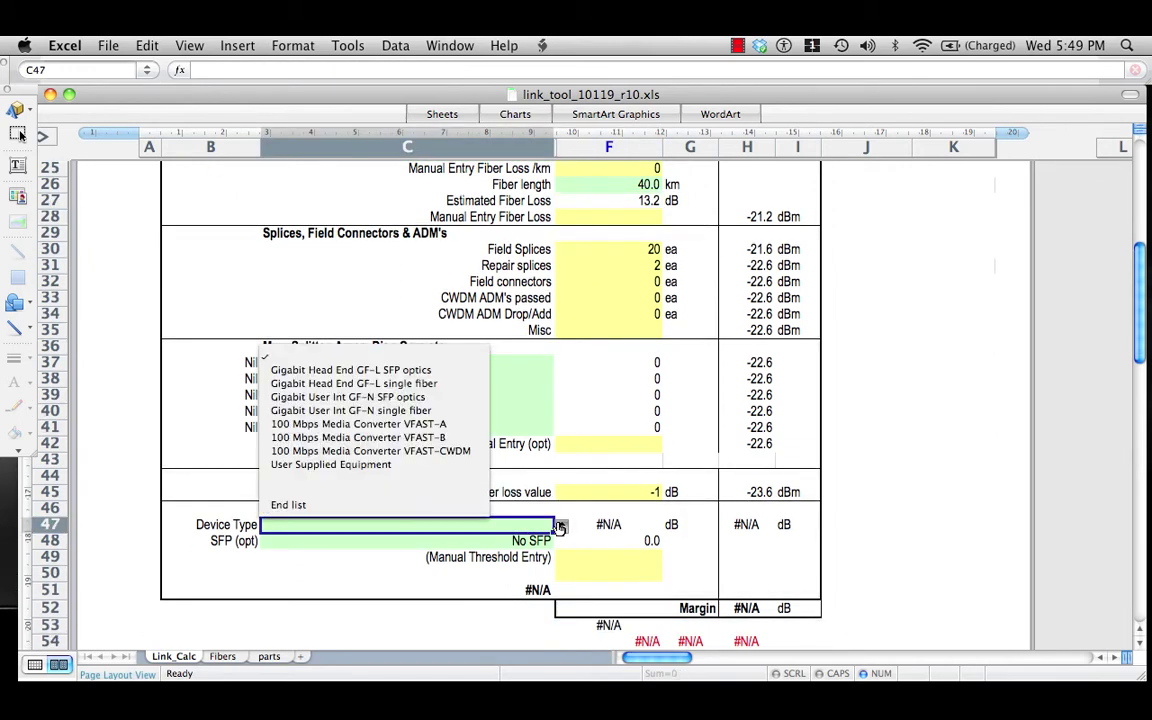
{"action": "left_click", "coordinate": [310, 424]}
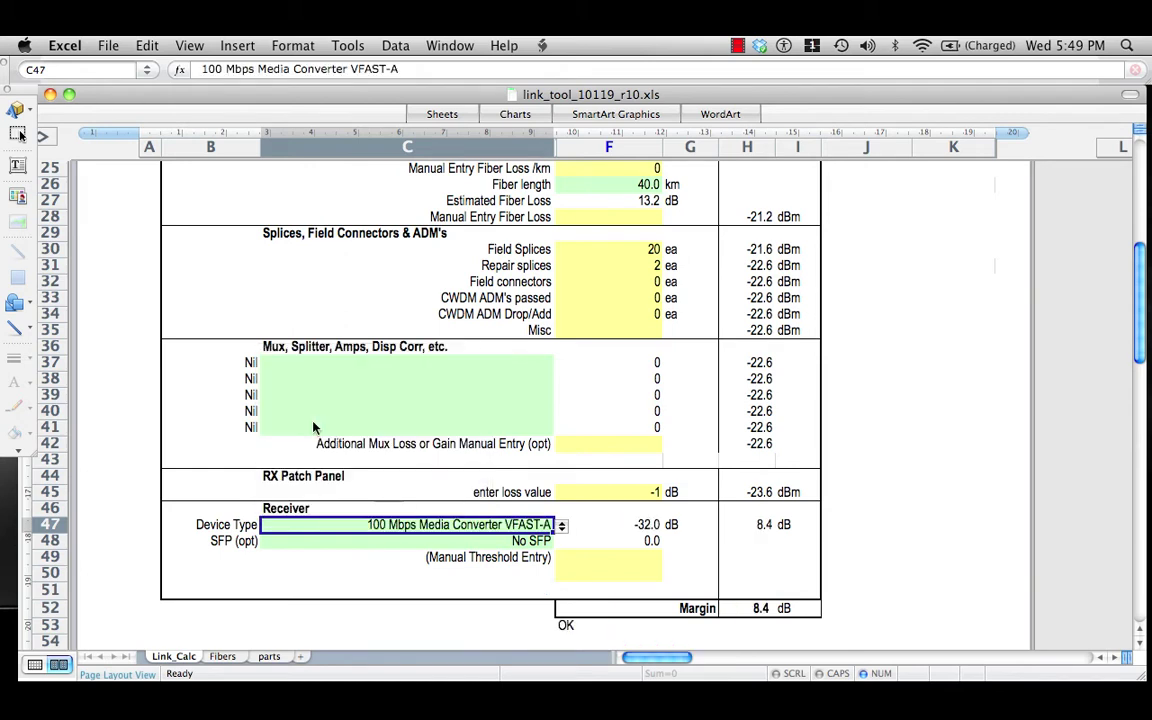
{"action": "left_click", "coordinate": [530, 540]}
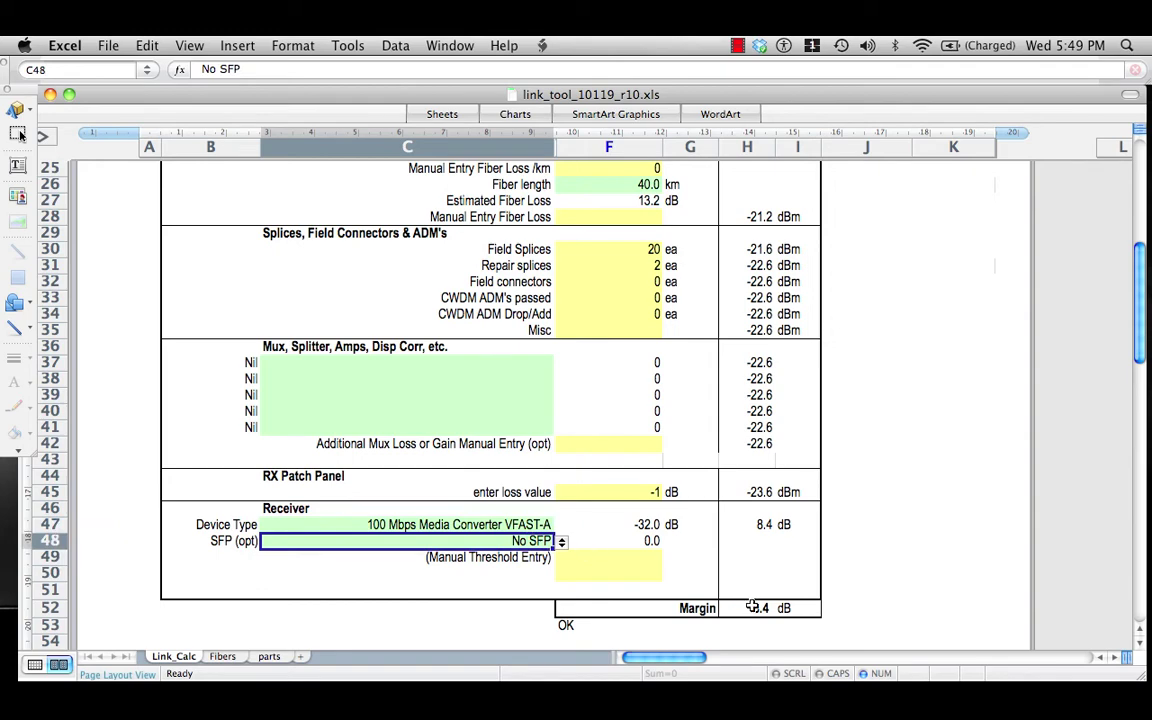
Set the fiber length in cell F26 to 80 km and check the resulting link margin
{"action": "scroll", "coordinate": [755, 607], "scroll_direction": "up", "scroll_amount": 5}
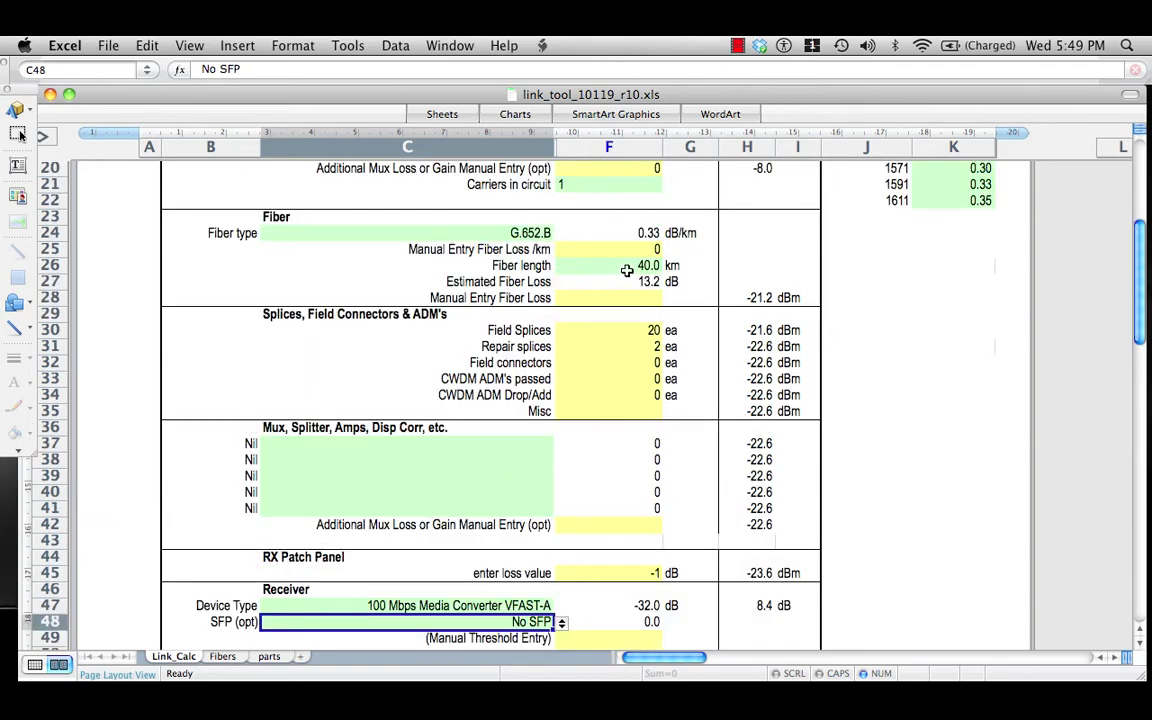
{"action": "left_click", "coordinate": [648, 266]}
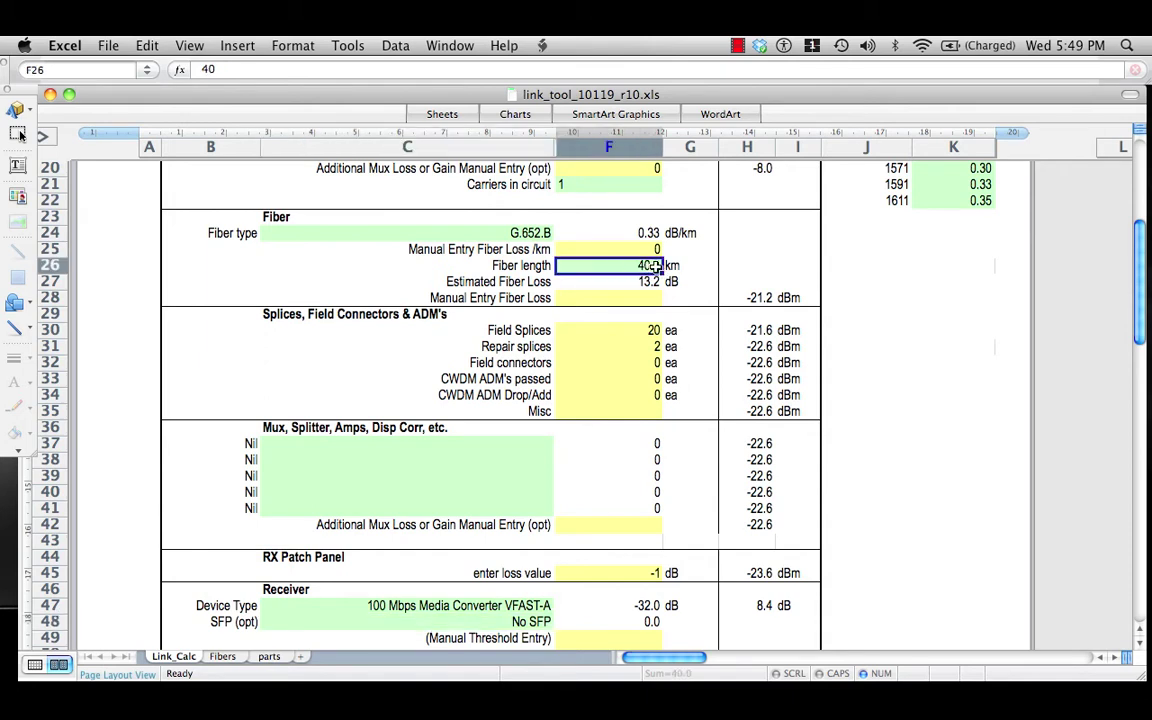
{"action": "type", "text": "80"}
{"action": "key", "text": "Return"}
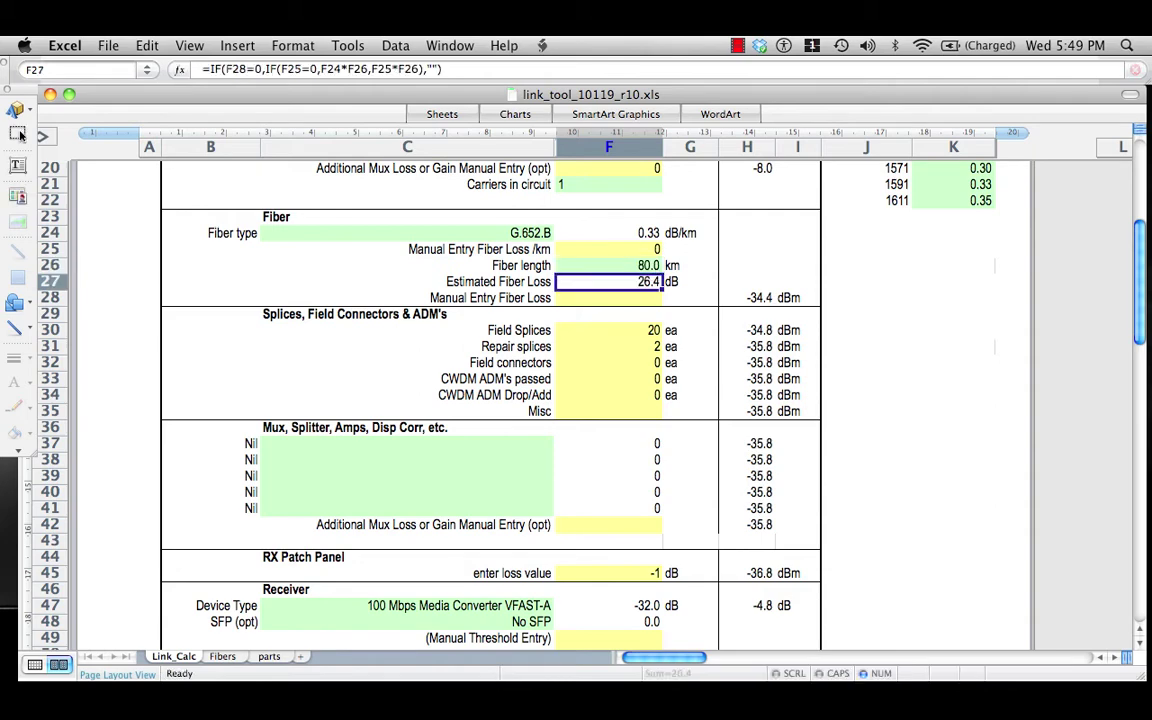
{"action": "scroll", "coordinate": [590, 400], "scroll_direction": "down", "scroll_amount": 4}
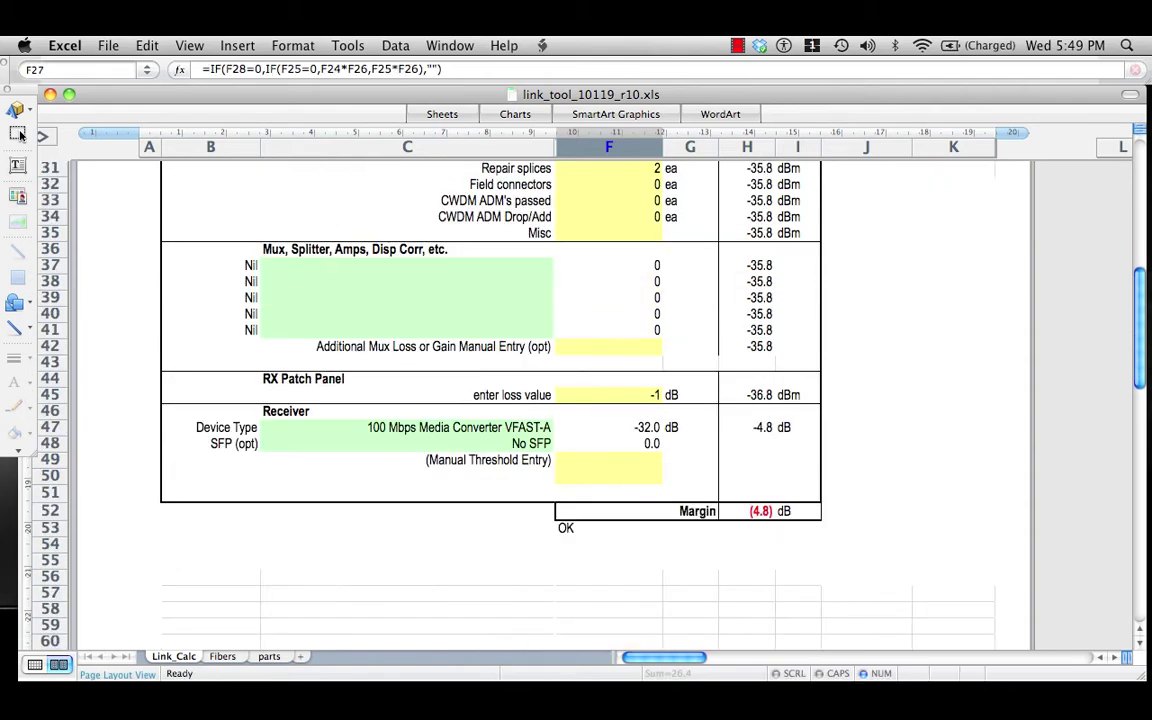
{"action": "scroll", "coordinate": [590, 400], "scroll_direction": "up", "scroll_amount": 1}
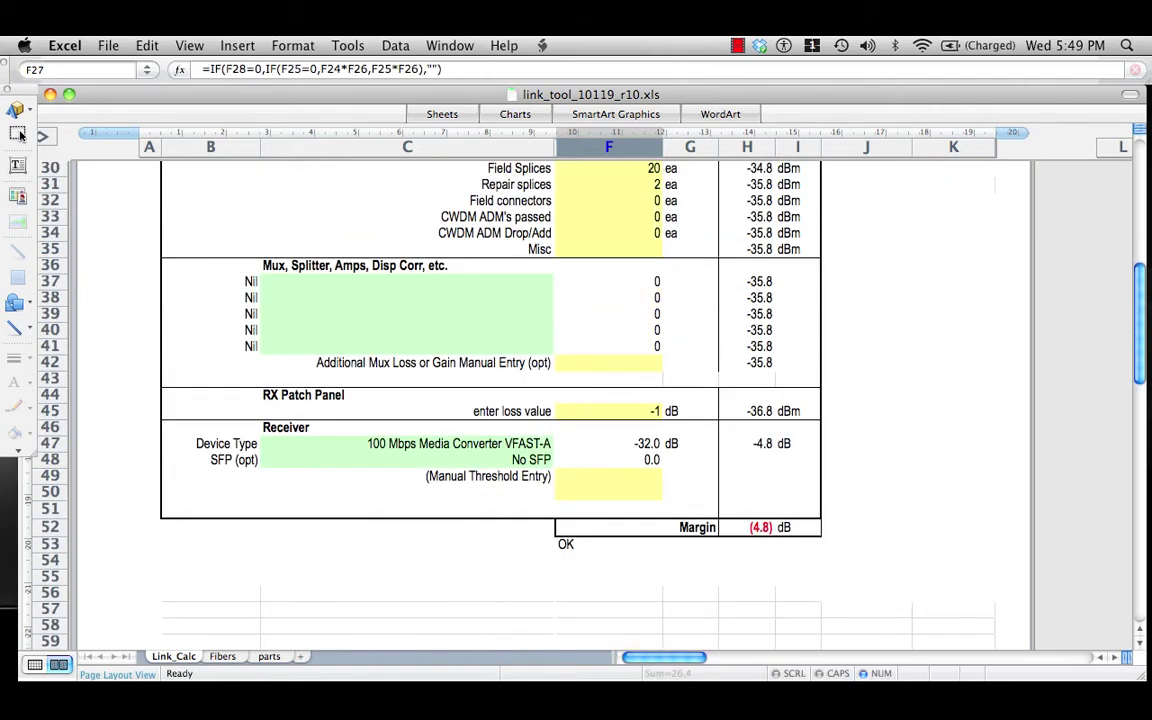
Set the transmitter's device type to 100 Mbps Media Converter VFAST-B and its wavelength to VFAST-B
{"action": "scroll", "coordinate": [590, 400], "scroll_direction": "up", "scroll_amount": 5}
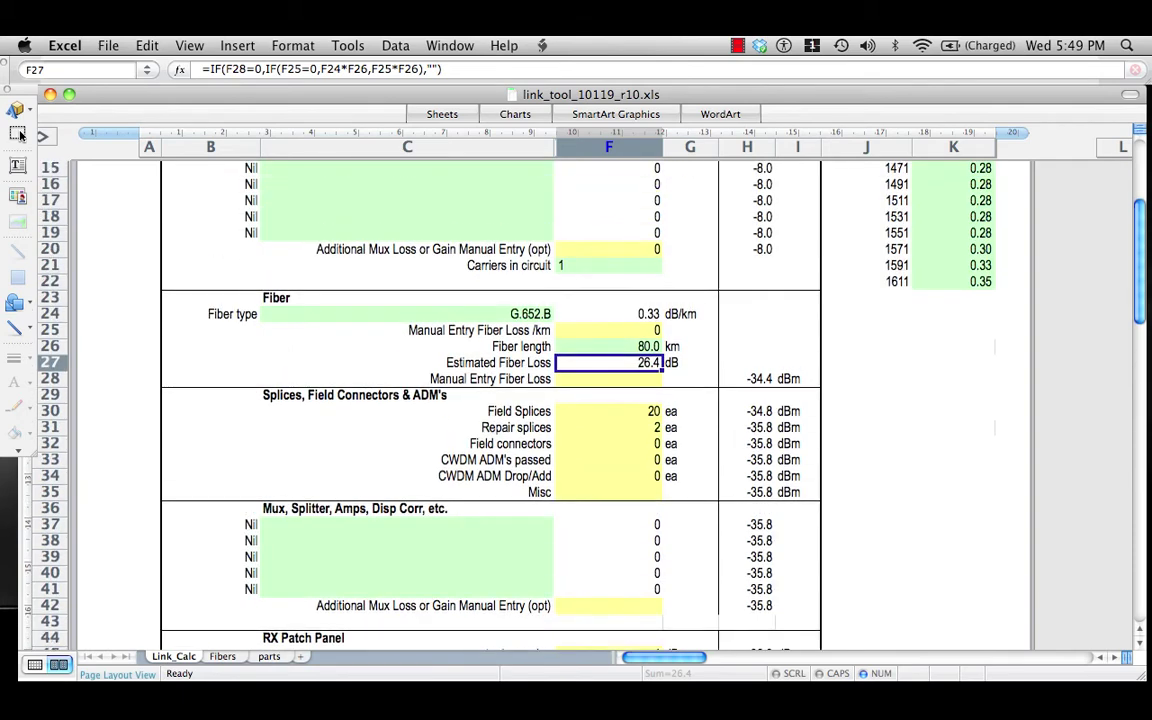
{"action": "scroll", "coordinate": [590, 400], "scroll_direction": "up", "scroll_amount": 4}
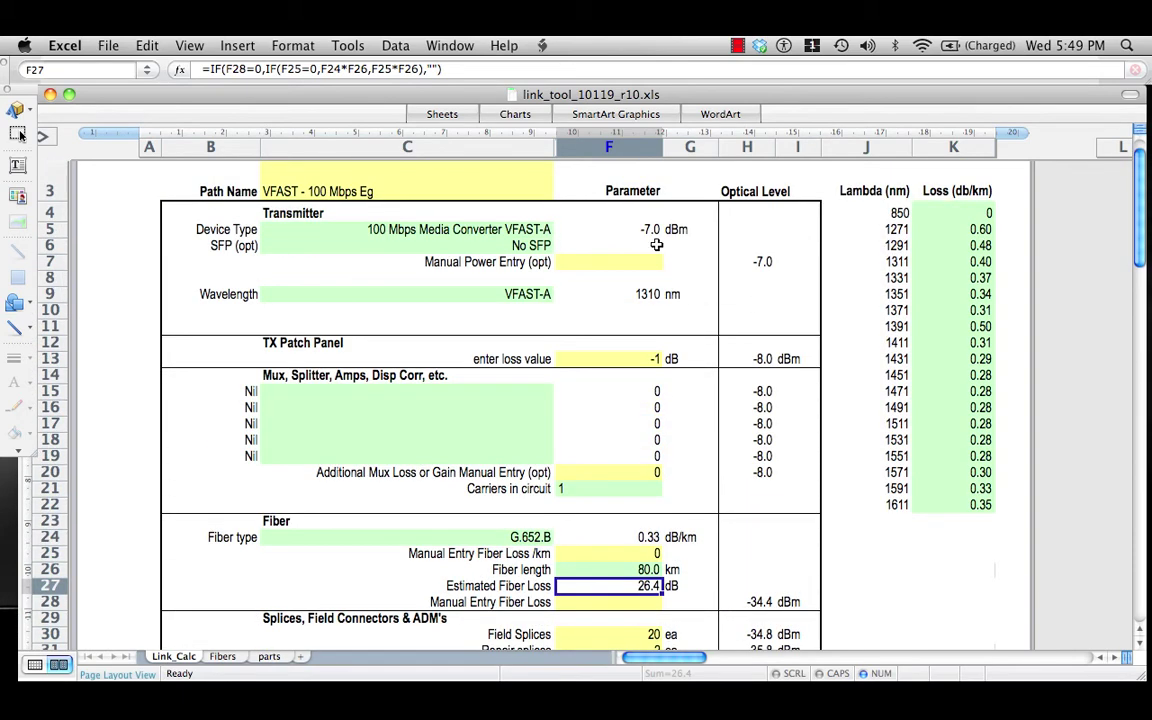
{"action": "left_click", "coordinate": [533, 227]}
{"action": "left_click", "coordinate": [562, 231]}
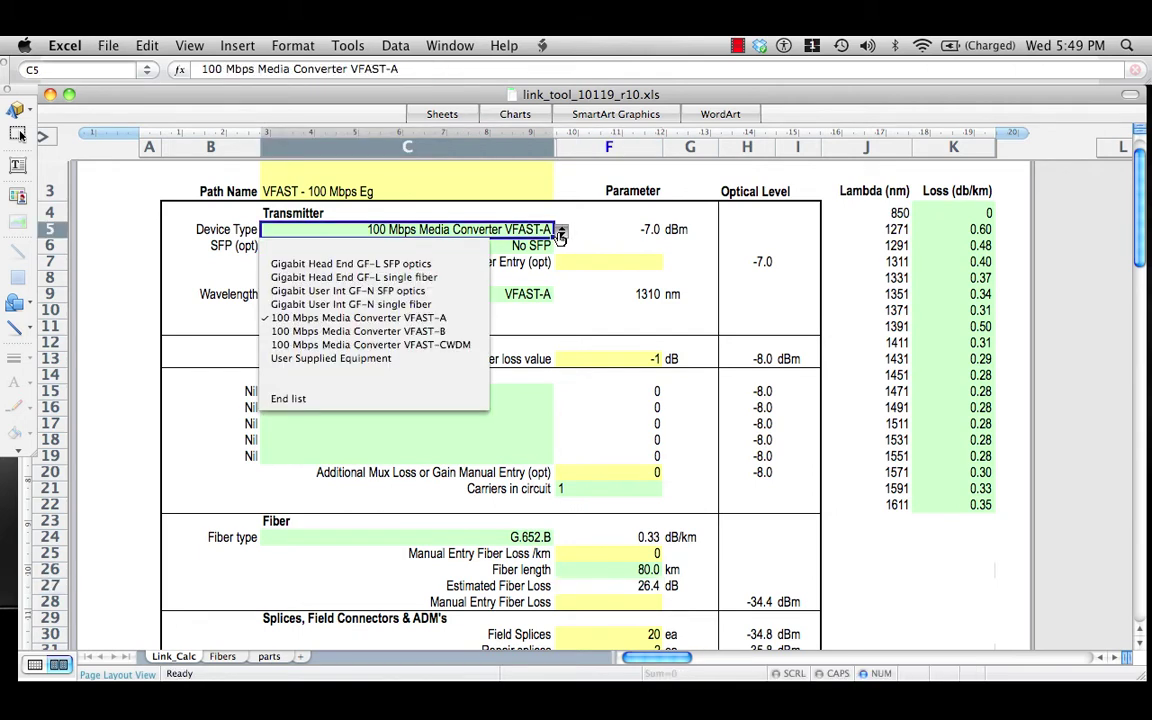
{"action": "left_click", "coordinate": [357, 331]}
{"action": "left_click", "coordinate": [480, 294]}
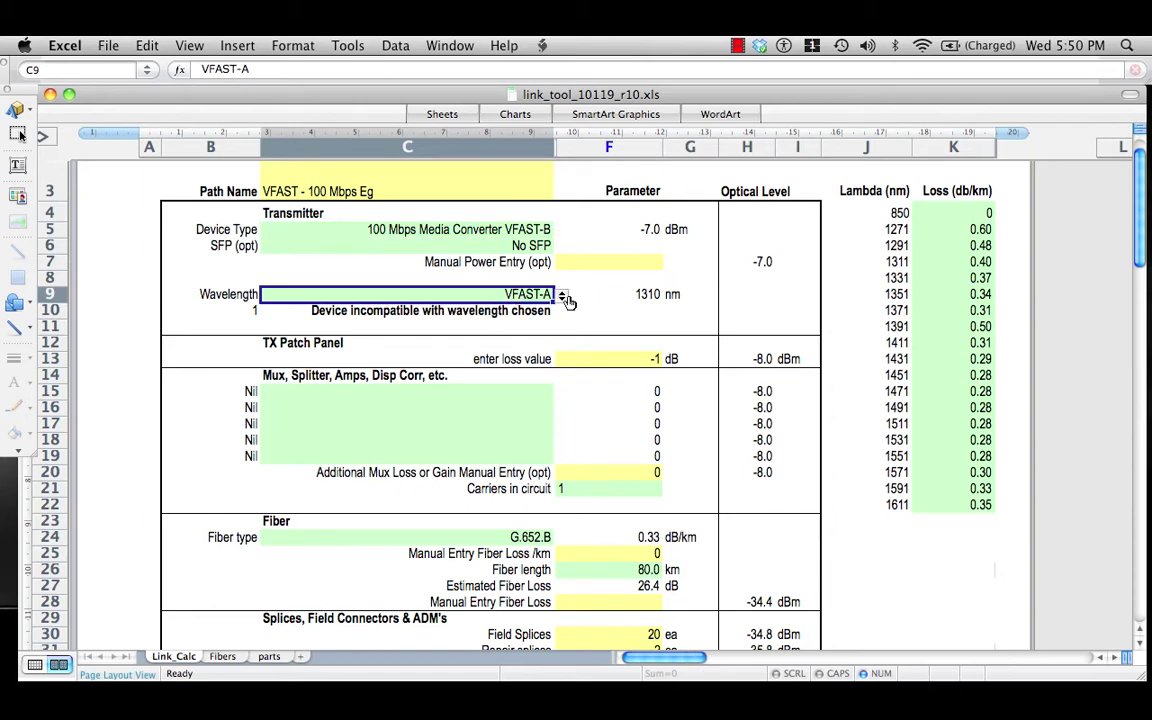
{"action": "left_click", "coordinate": [562, 296]}
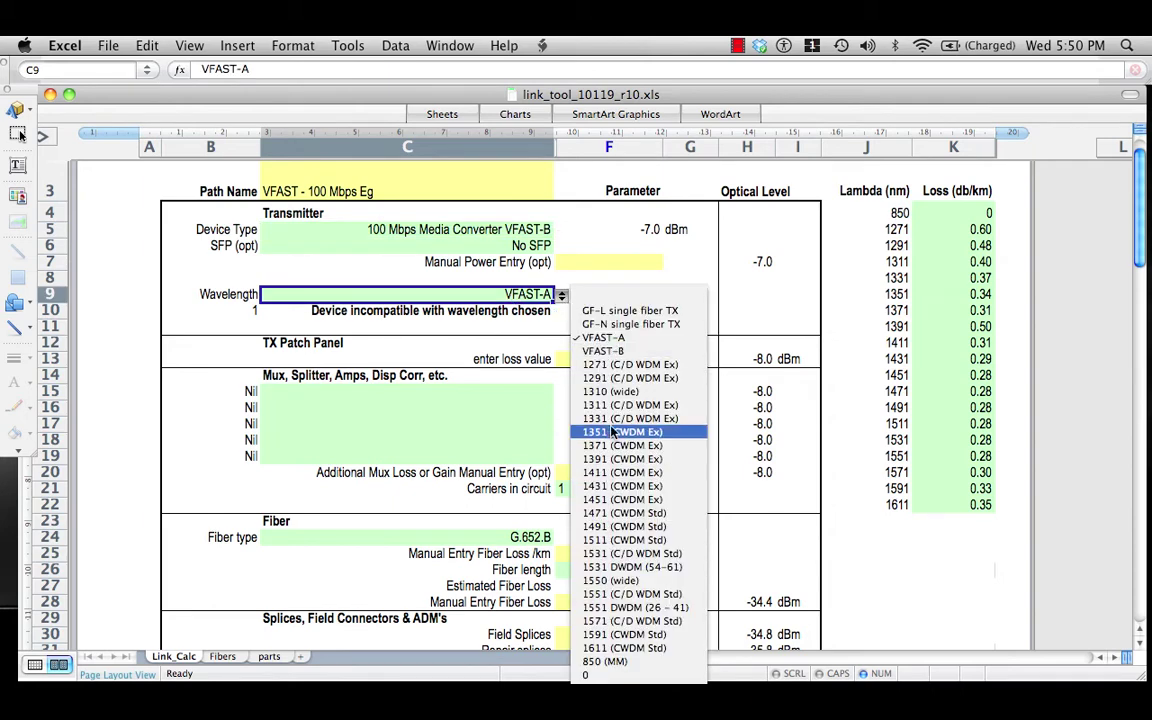
{"action": "left_click", "coordinate": [604, 351]}
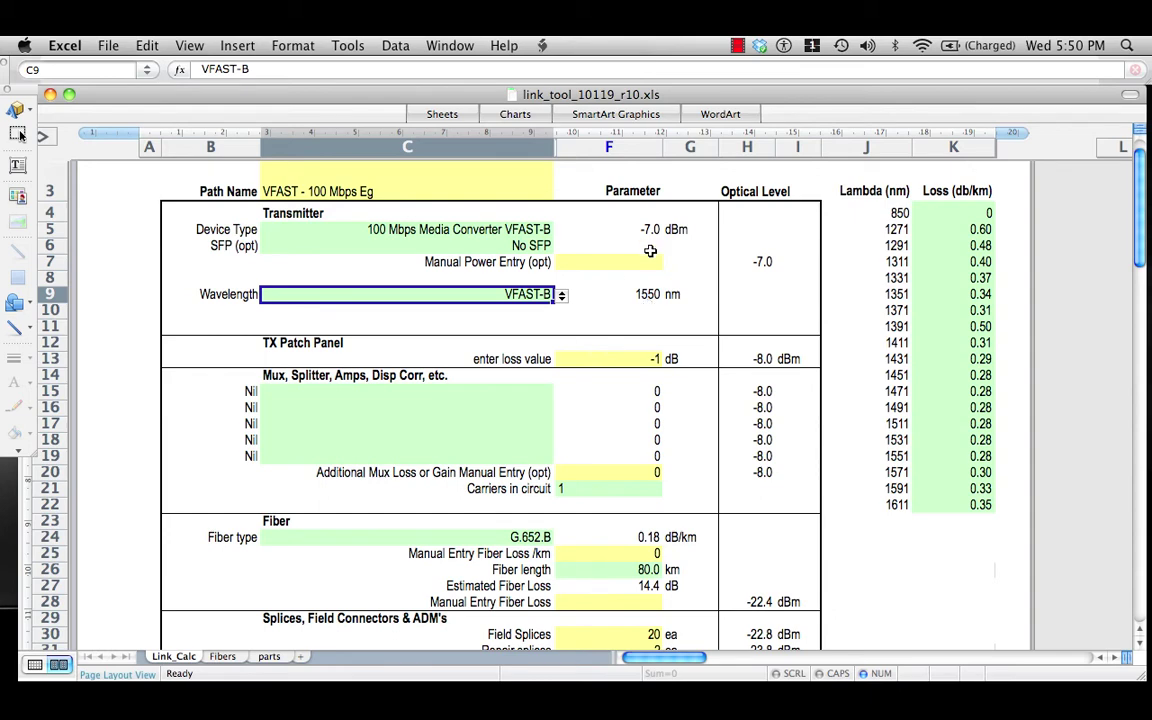
Set the receiver's device type to 100 Mbps Media Converter VFAST-B and check the margin in cell H52
{"action": "scroll", "coordinate": [621, 293], "scroll_direction": "down", "scroll_amount": 4}
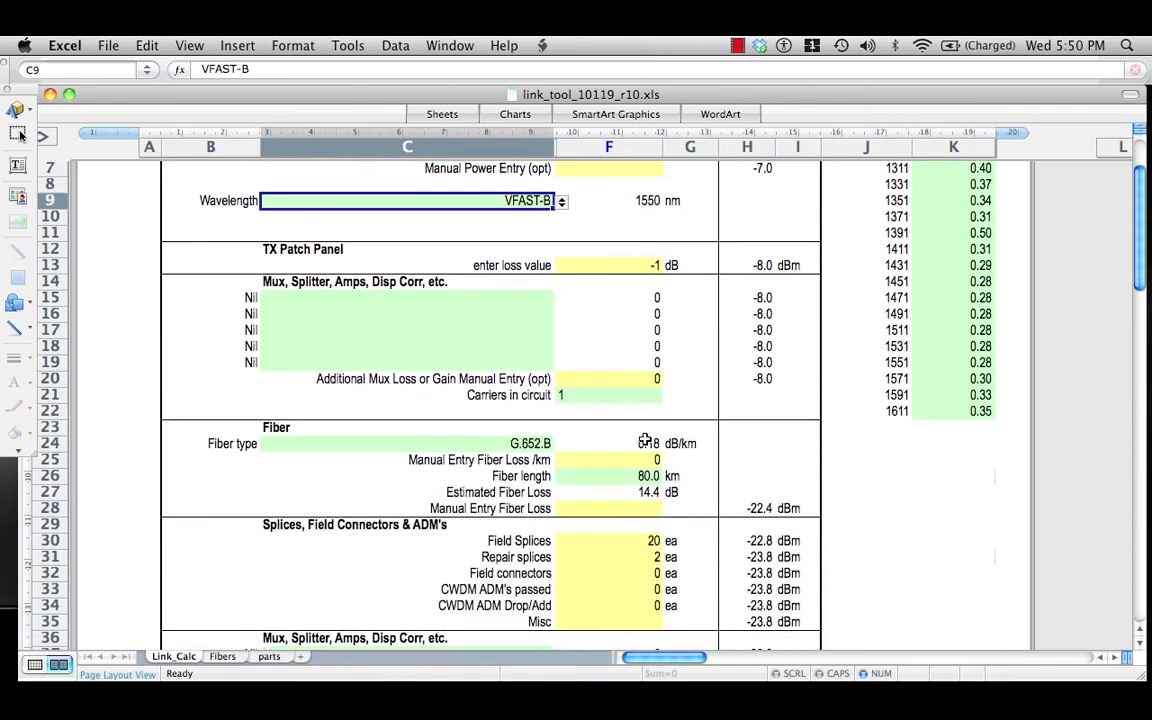
{"action": "scroll", "coordinate": [644, 441], "scroll_direction": "down", "scroll_amount": 12}
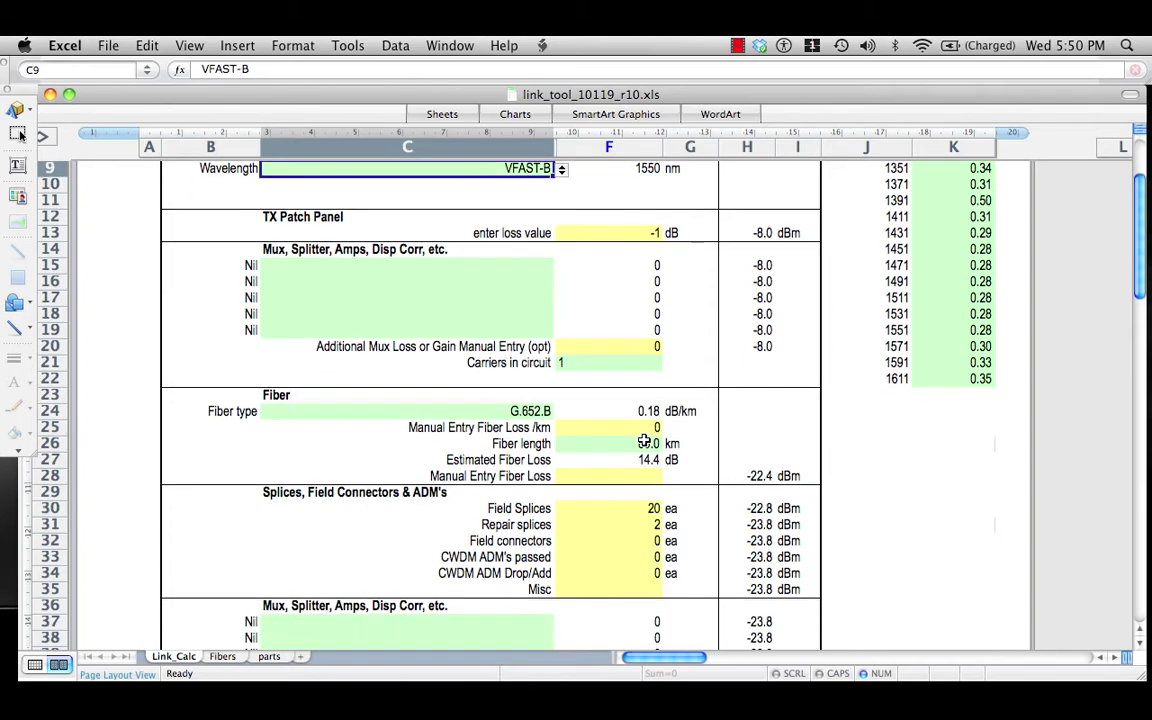
{"action": "scroll", "coordinate": [644, 441], "scroll_direction": "down", "scroll_amount": 11}
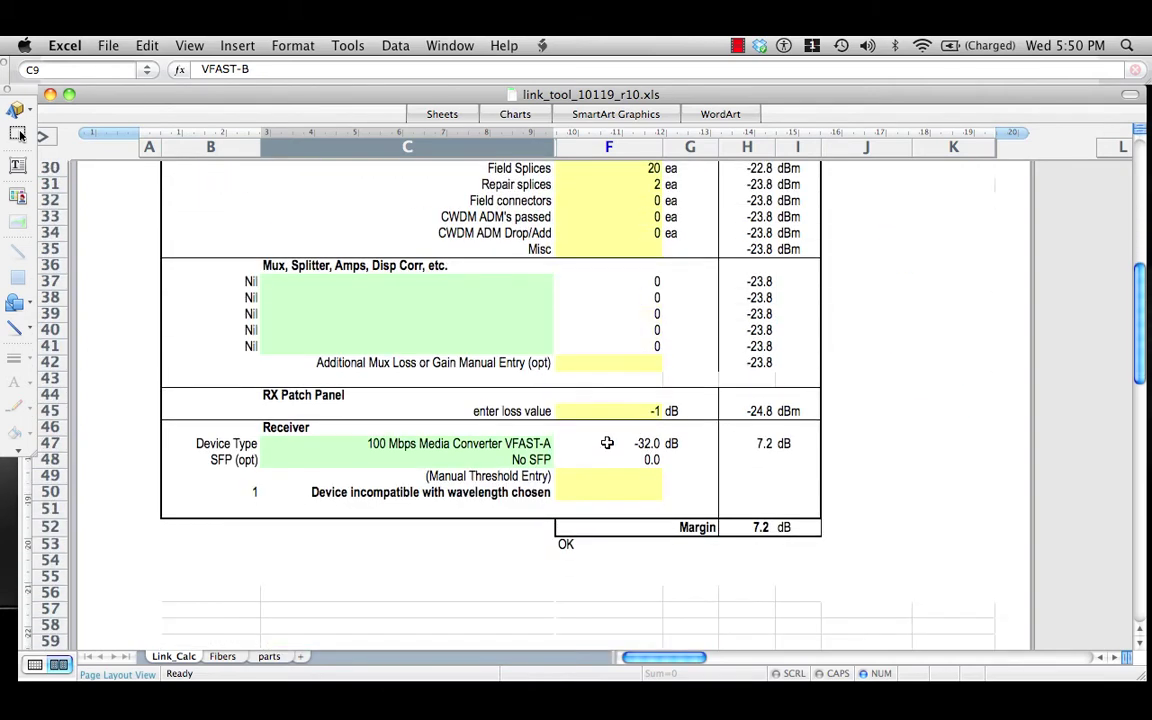
{"action": "left_click", "coordinate": [540, 446]}
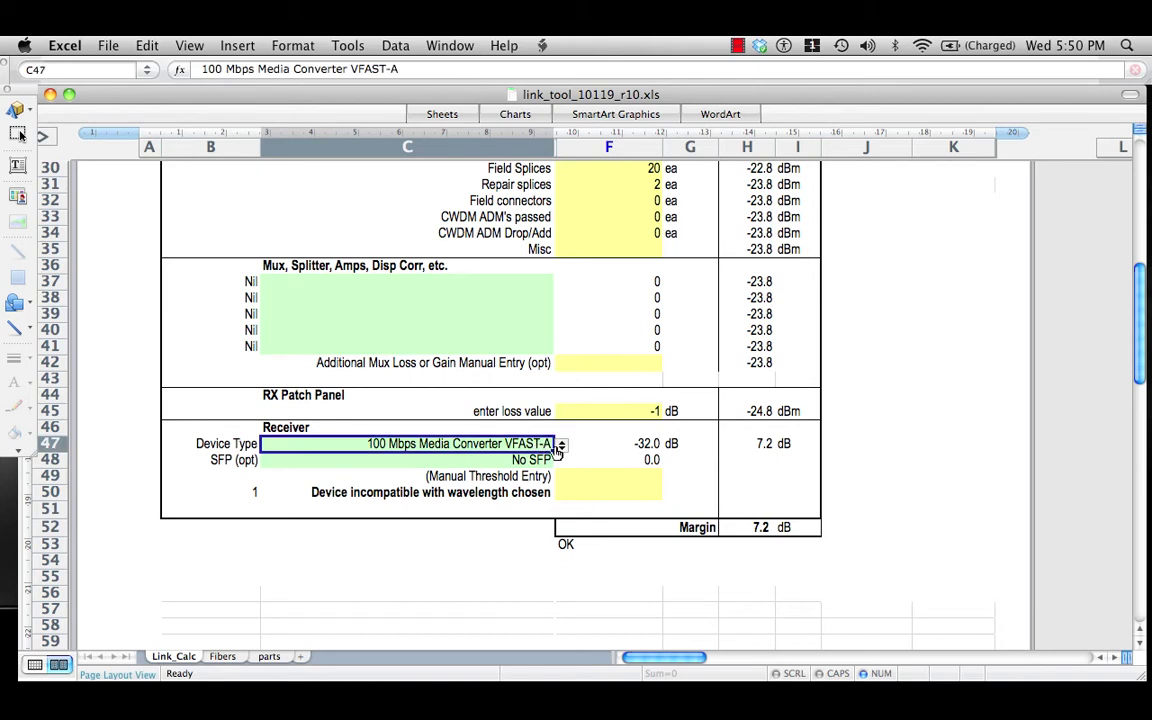
{"action": "left_click", "coordinate": [561, 446]}
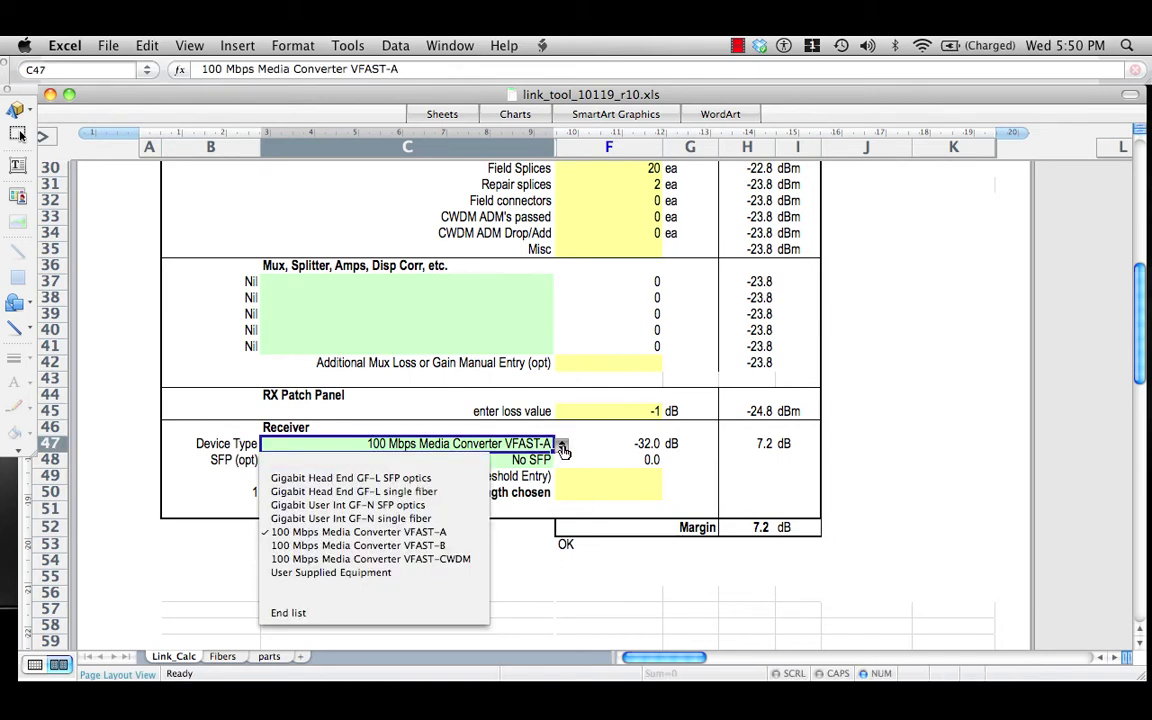
{"action": "left_click", "coordinate": [334, 545]}
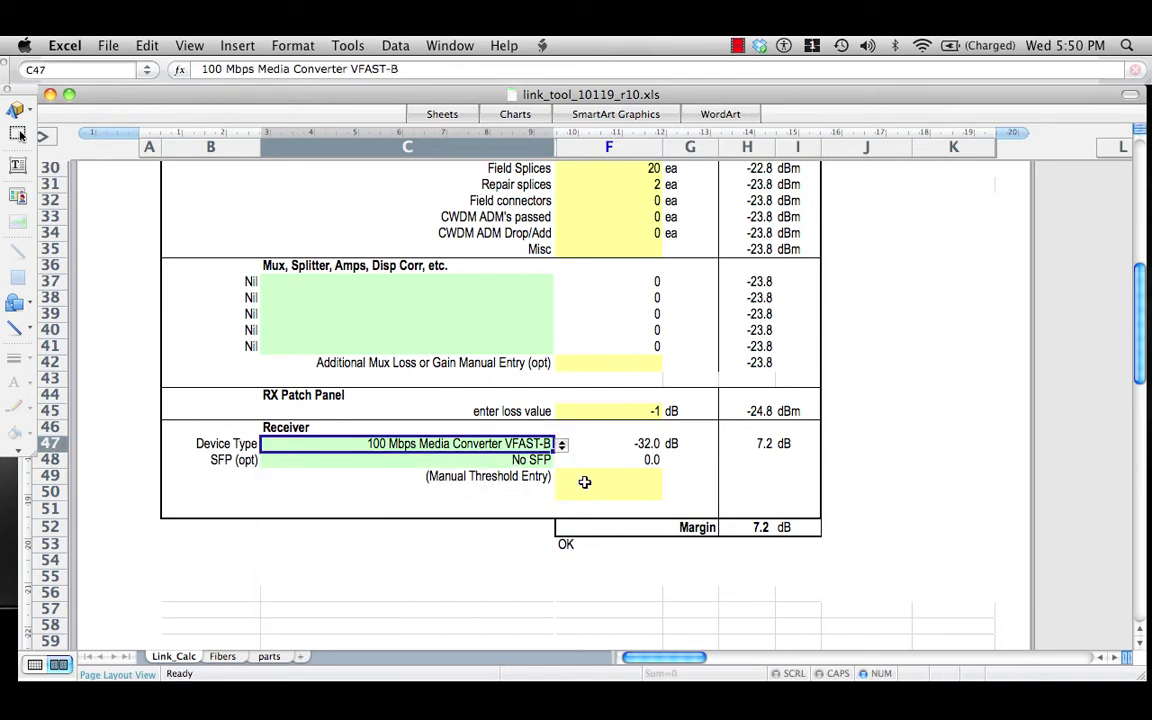
{"action": "left_click", "coordinate": [760, 528]}
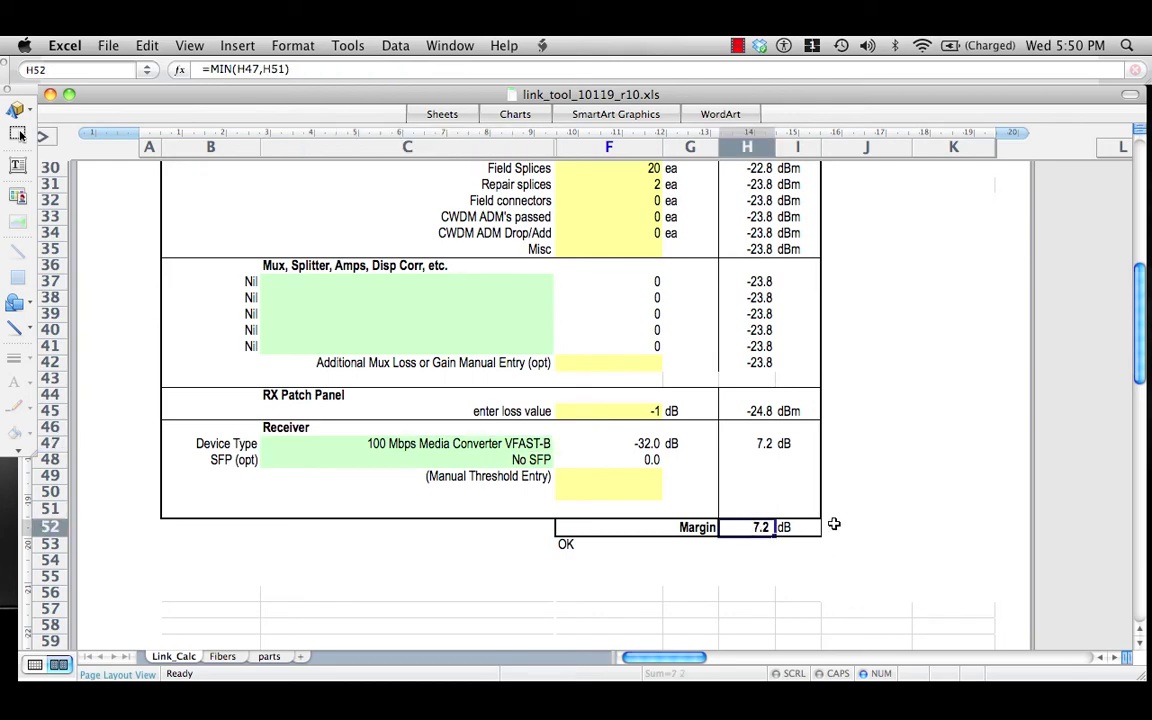
Set the transmitter's device type to 100 Mbps Media Converter VFAST-CWDM and its wavelength to 1571 (C/D WDM Std)
{"action": "scroll", "coordinate": [834, 524], "scroll_direction": "up", "scroll_amount": 6}
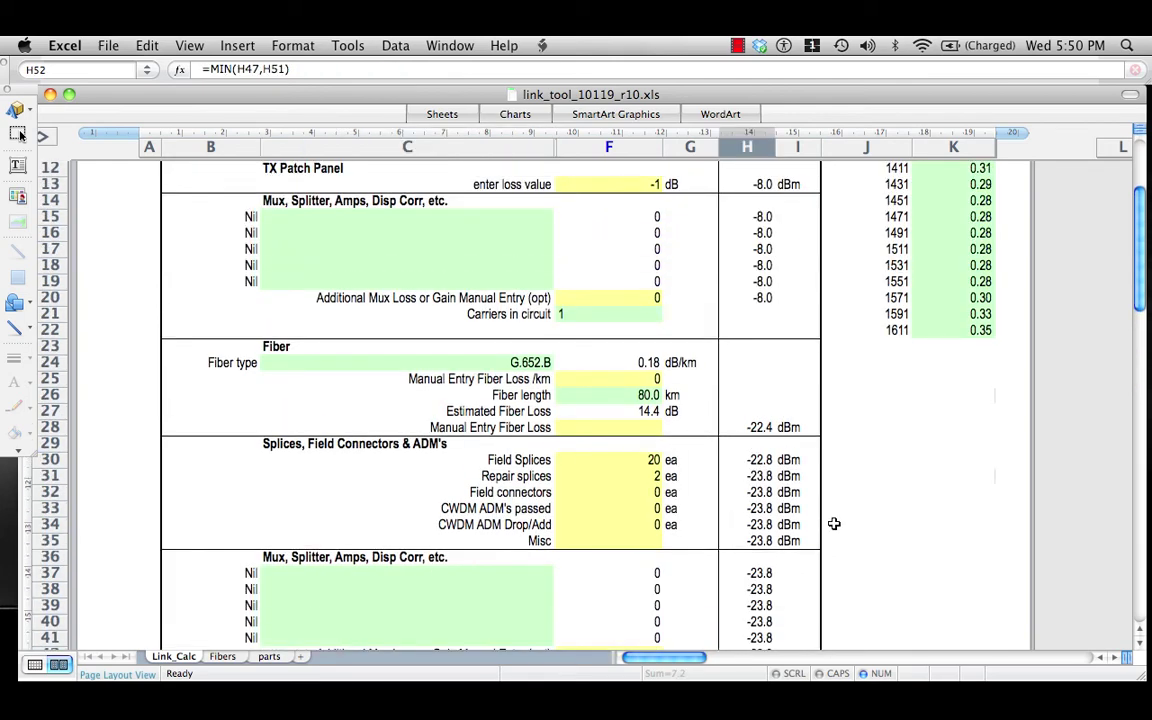
{"action": "scroll", "coordinate": [834, 524], "scroll_direction": "up", "scroll_amount": 1}
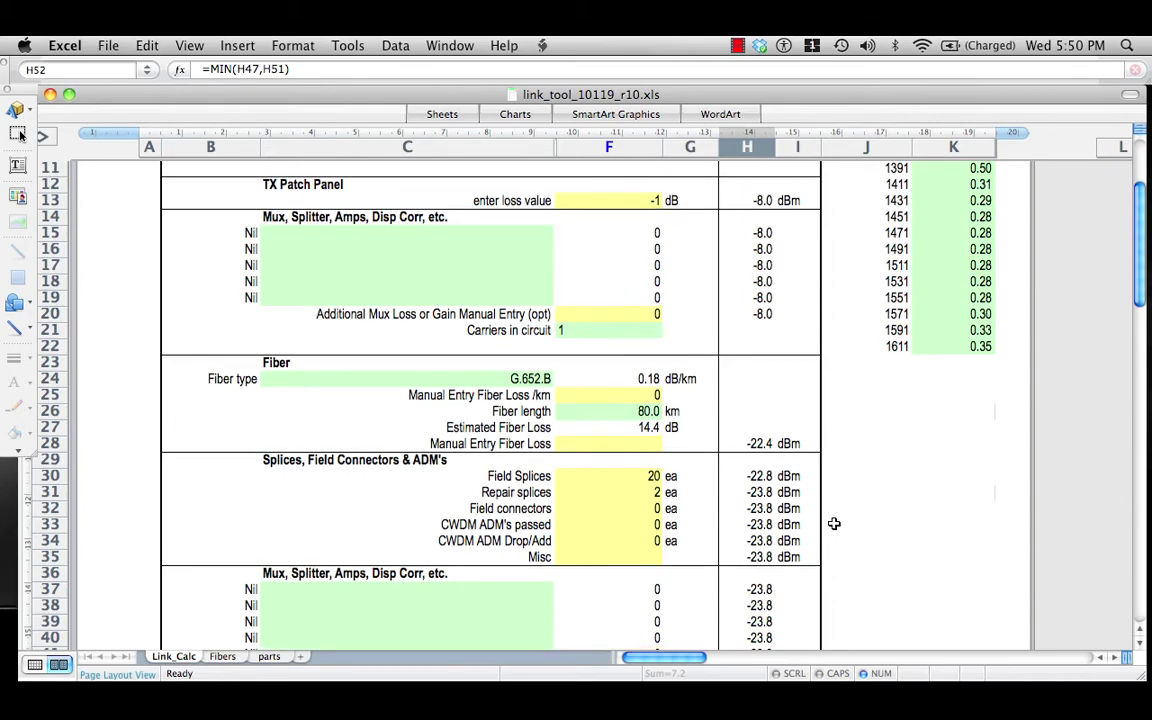
{"action": "scroll", "coordinate": [834, 524], "scroll_direction": "up", "scroll_amount": 3}
{"action": "scroll", "coordinate": [834, 524], "scroll_direction": "up", "scroll_amount": 2}
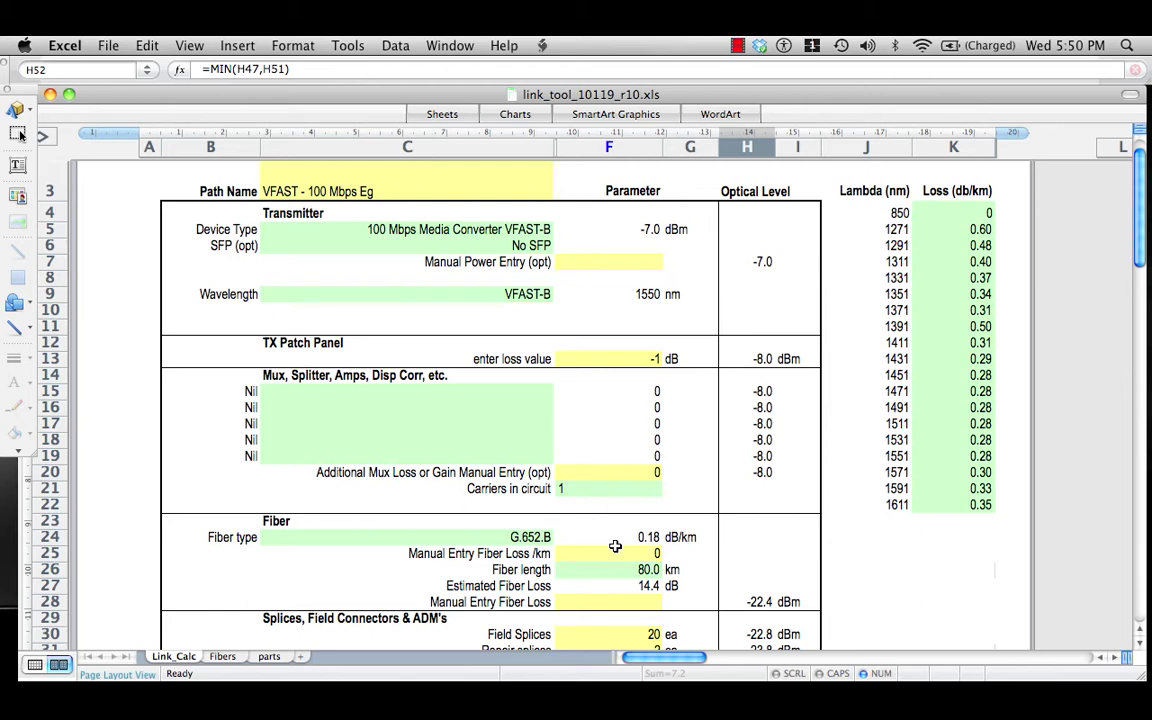
{"action": "left_click", "coordinate": [525, 229]}
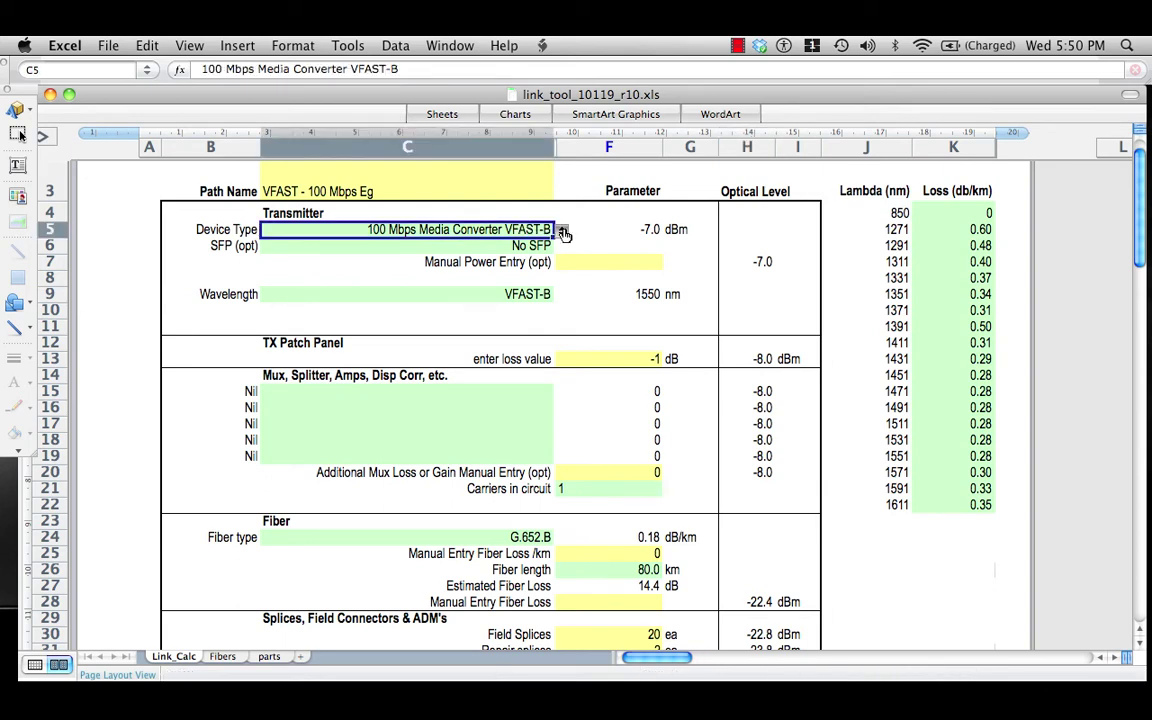
{"action": "left_click", "coordinate": [563, 231]}
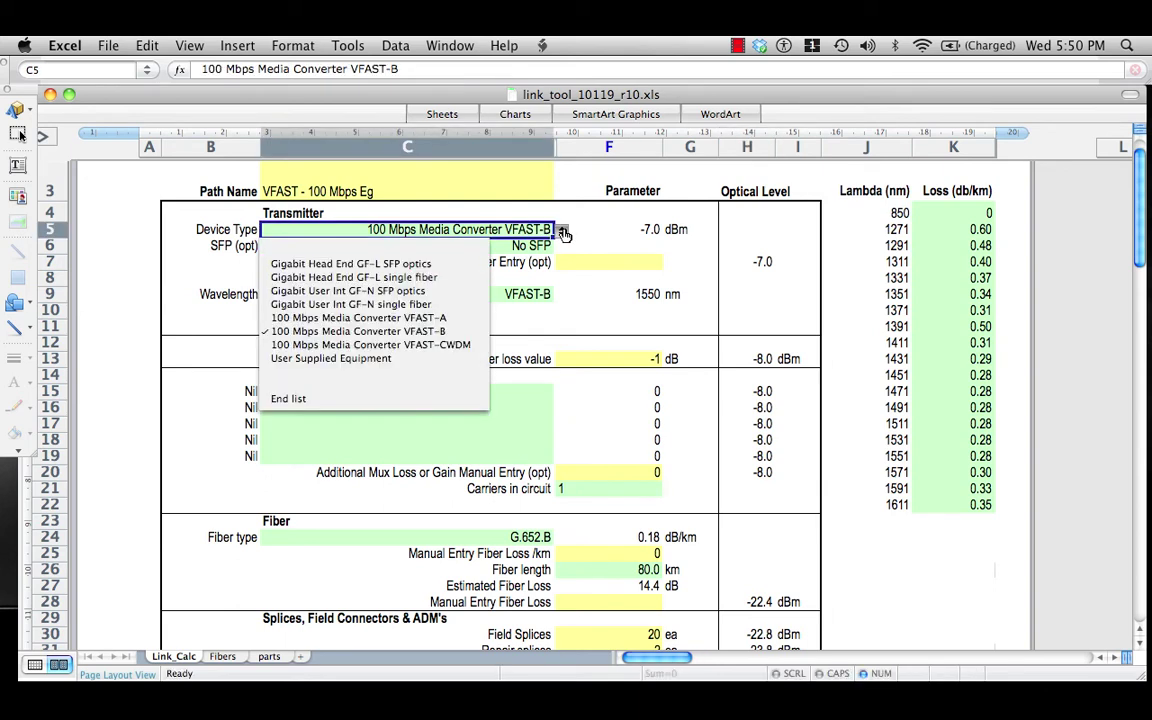
{"action": "left_click", "coordinate": [337, 345]}
{"action": "left_click", "coordinate": [515, 293]}
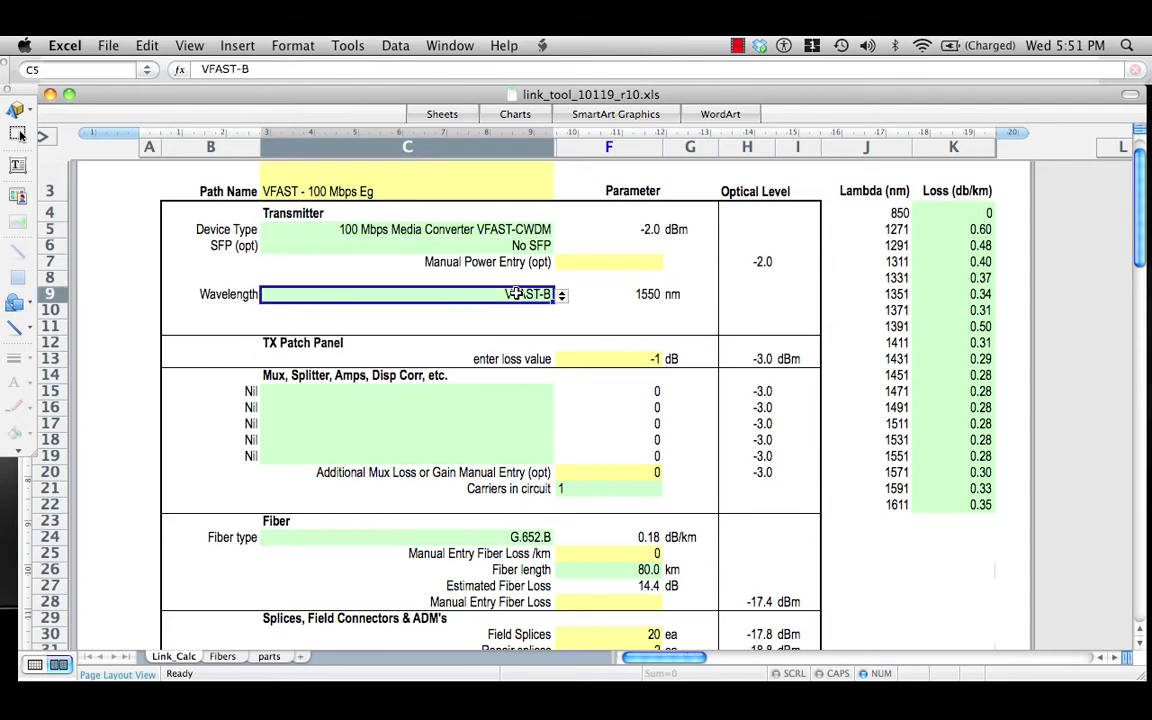
{"action": "left_click", "coordinate": [562, 296]}
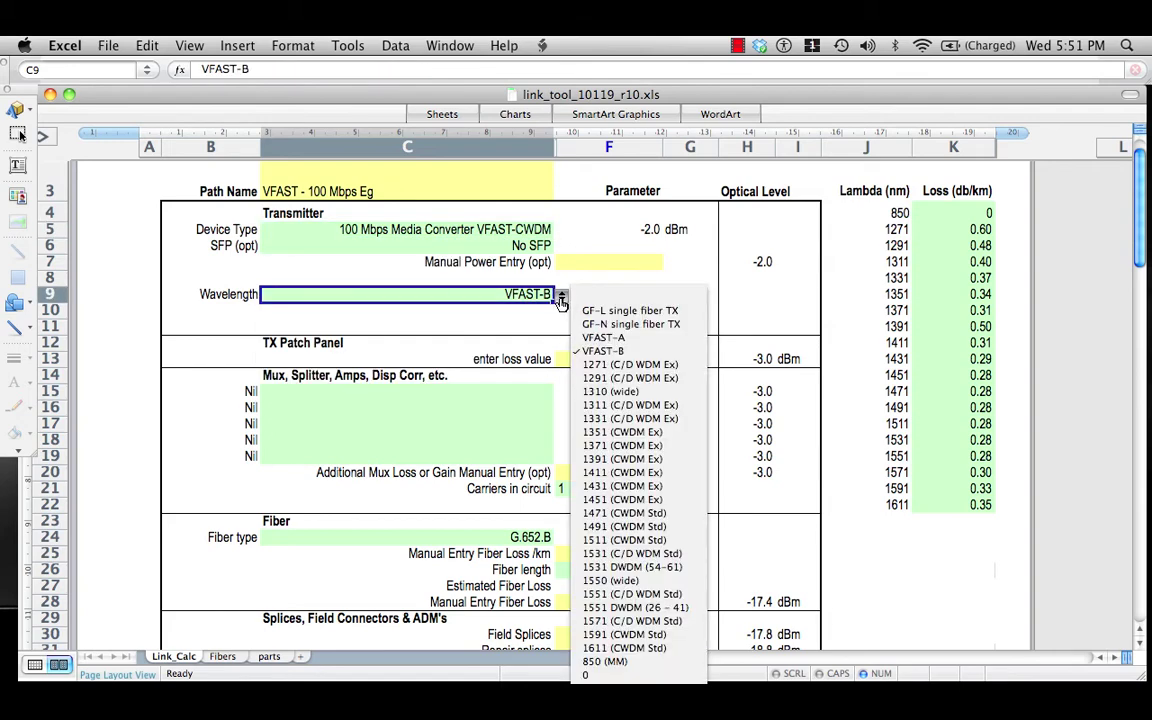
{"action": "left_click", "coordinate": [594, 622]}
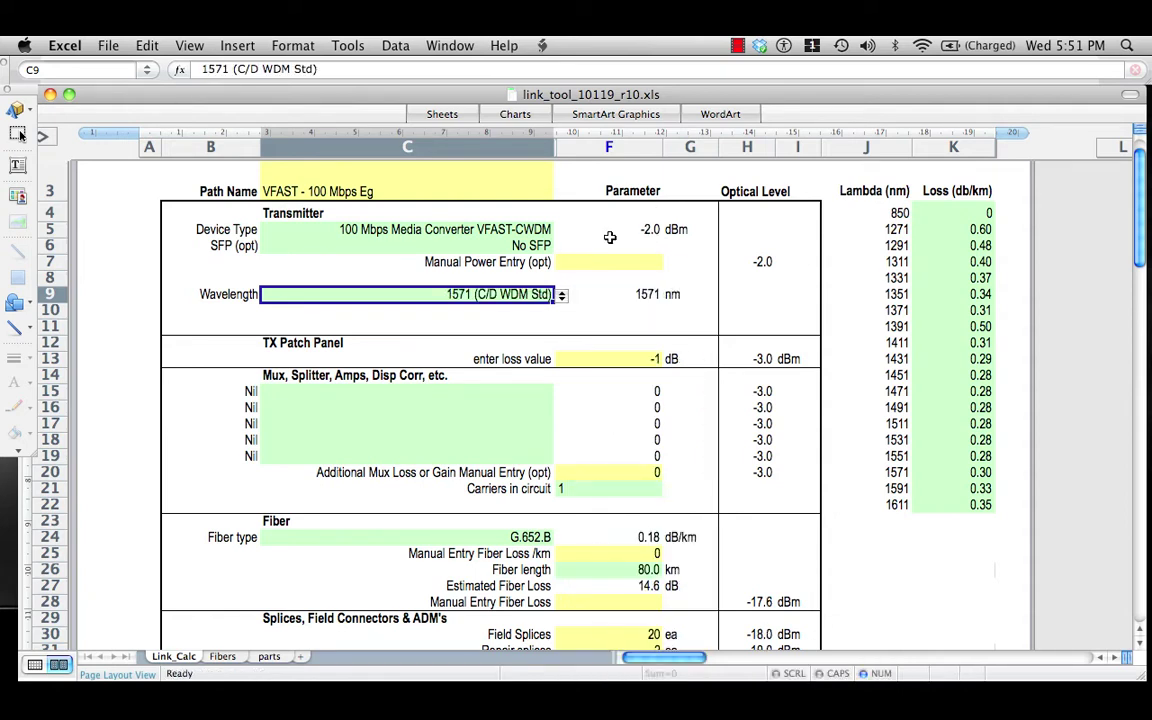
{"action": "scroll", "coordinate": [613, 240], "scroll_direction": "down", "scroll_amount": 4}
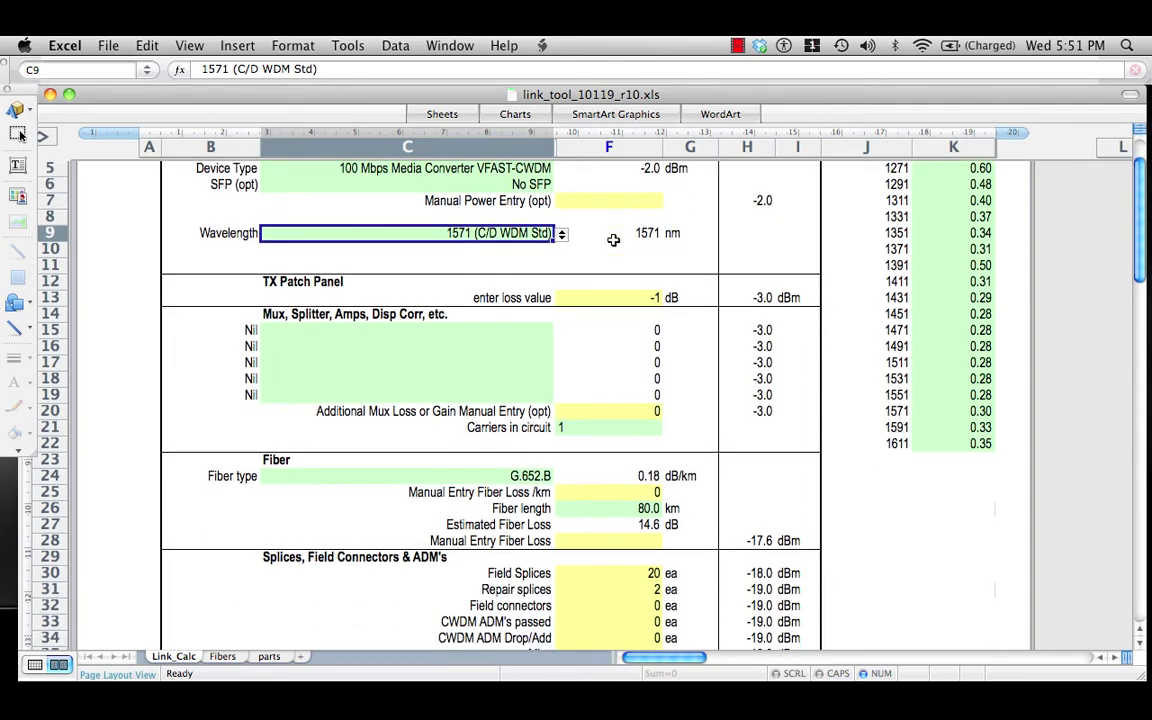
Set the receiver's device type to 100 Mbps Media Converter VFAST-CWDM and check the link margin against the transmitter settings
{"action": "scroll", "coordinate": [613, 240], "scroll_direction": "down", "scroll_amount": 9}
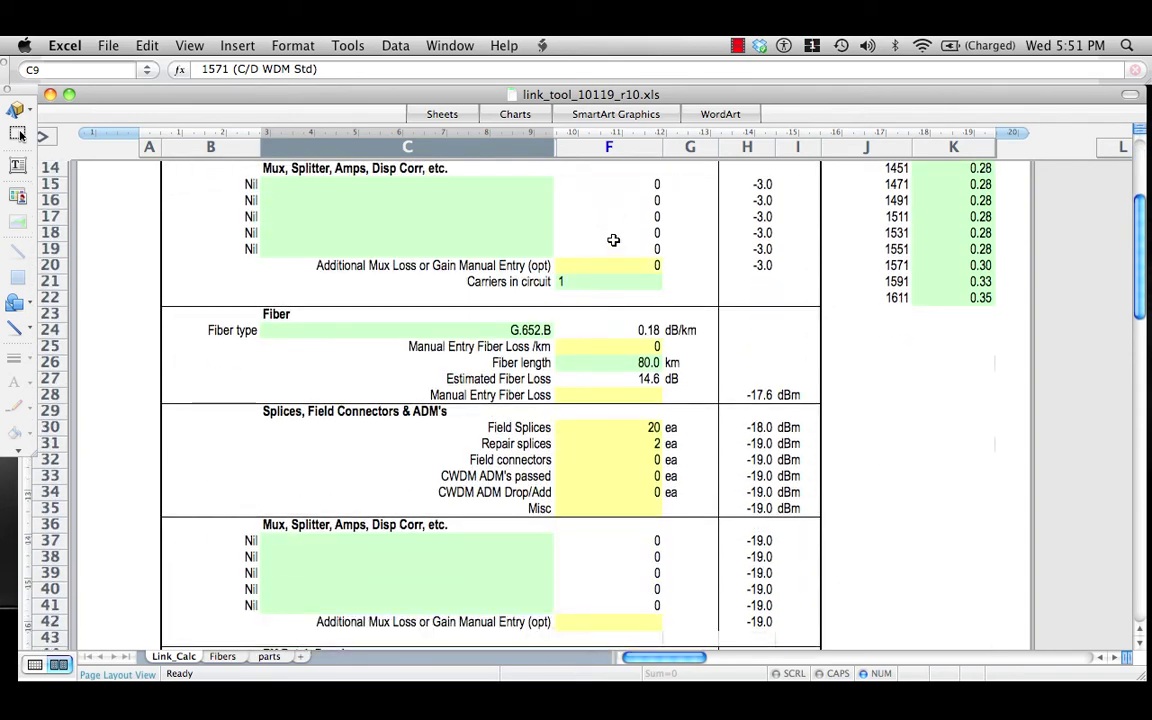
{"action": "scroll", "coordinate": [613, 240], "scroll_direction": "down", "scroll_amount": 9}
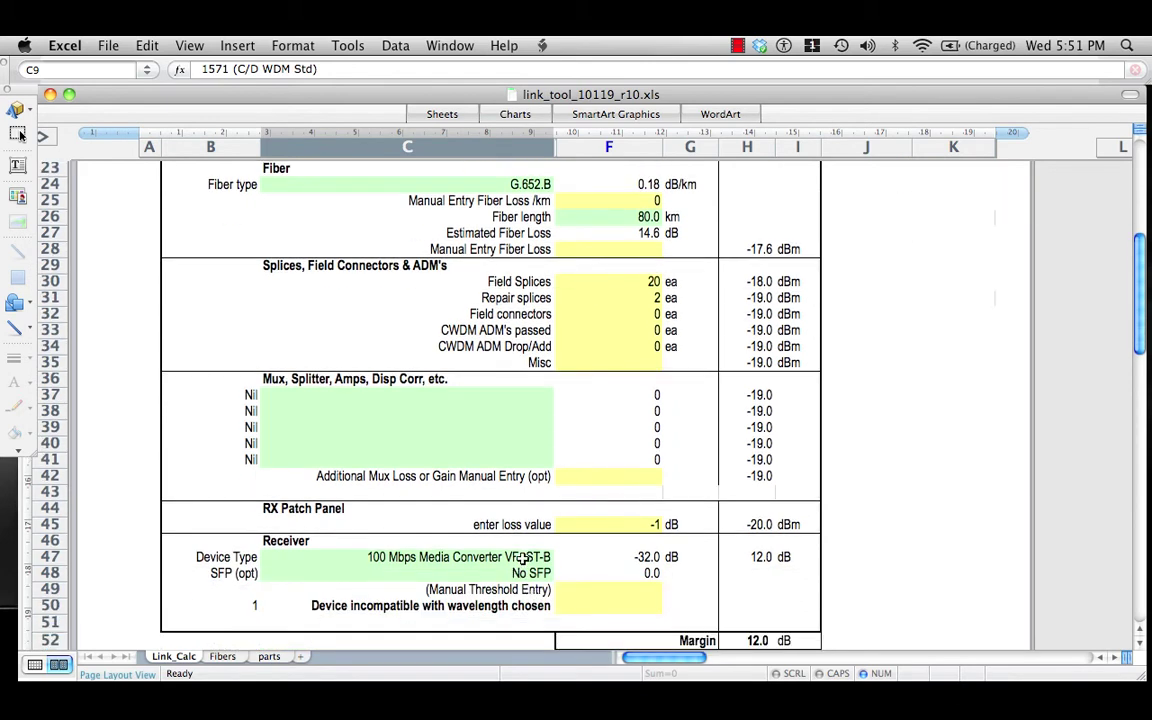
{"action": "left_click", "coordinate": [476, 557]}
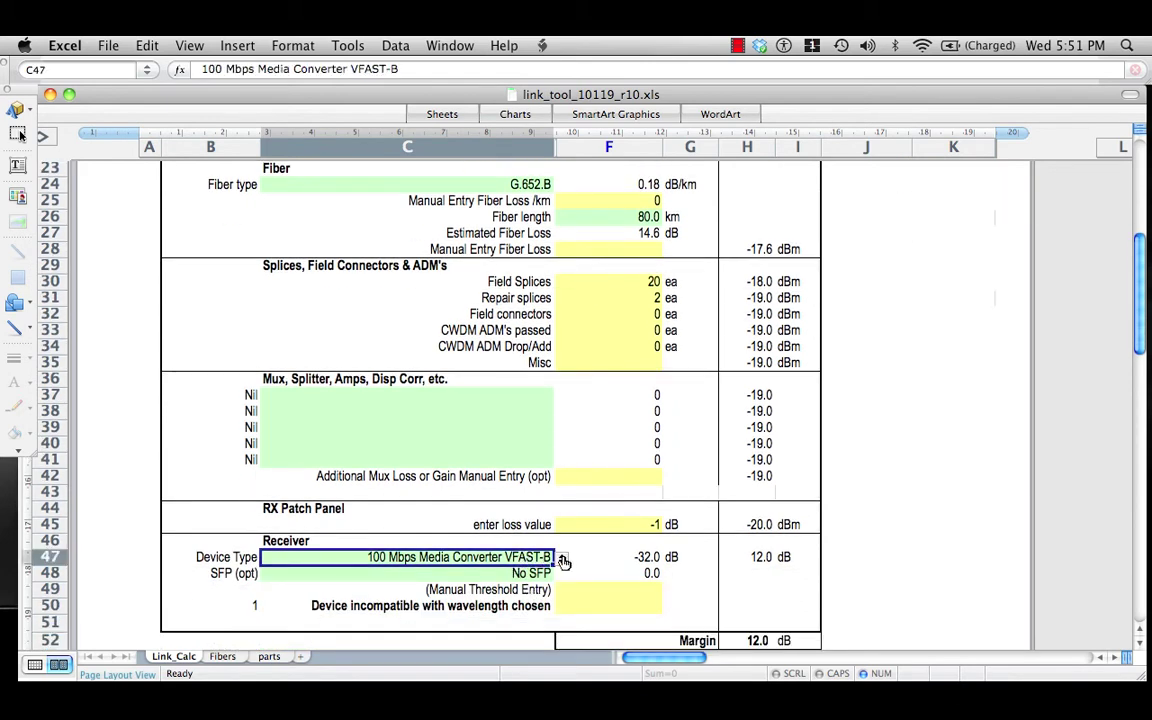
{"action": "left_click", "coordinate": [562, 560]}
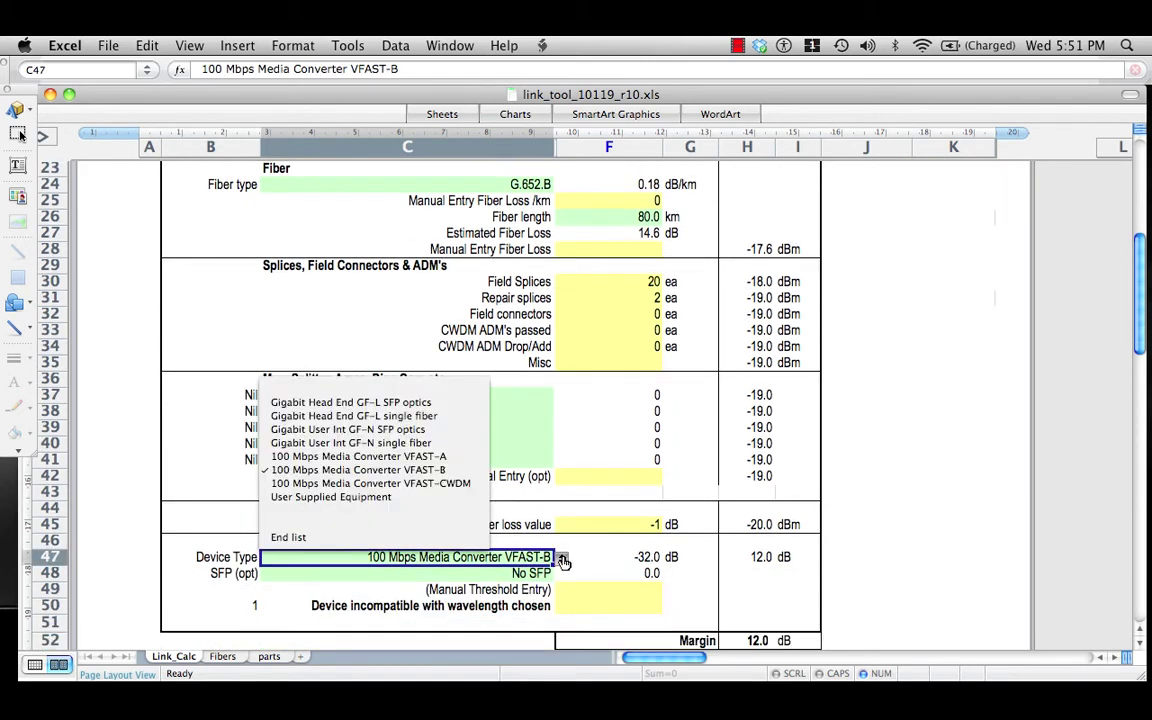
{"action": "left_click", "coordinate": [378, 484]}
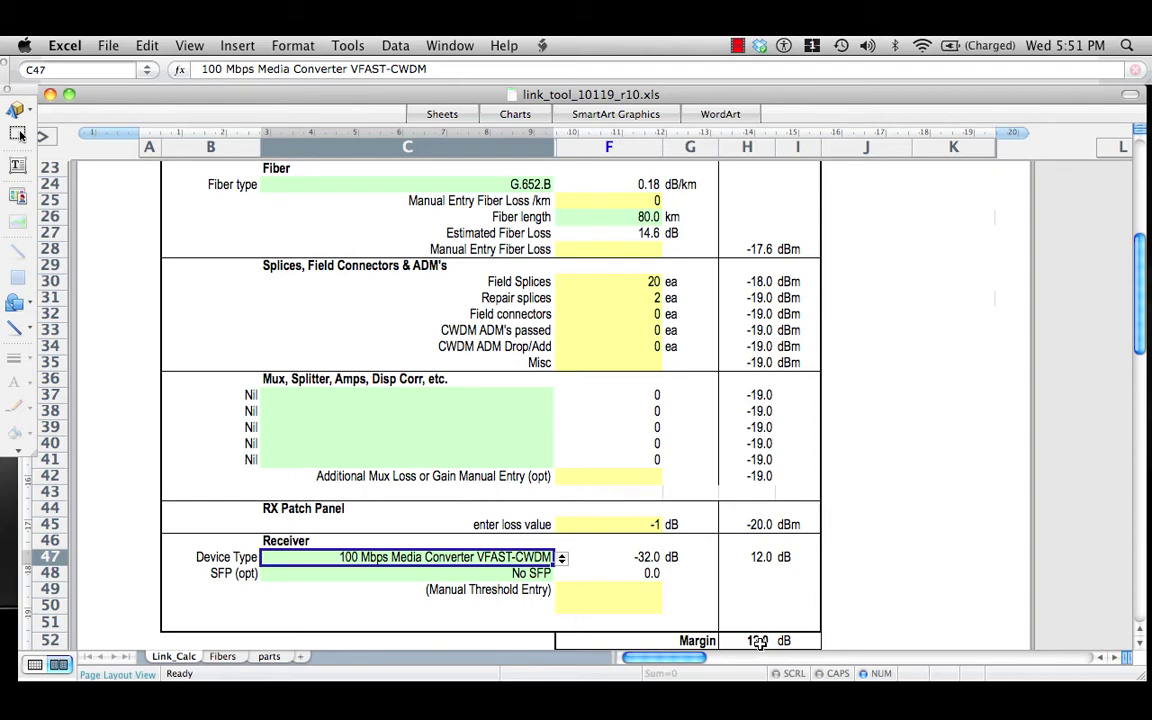
{"action": "scroll", "coordinate": [760, 644], "scroll_direction": "up", "scroll_amount": 2}
{"action": "scroll", "coordinate": [760, 644], "scroll_direction": "up", "scroll_amount": 10}
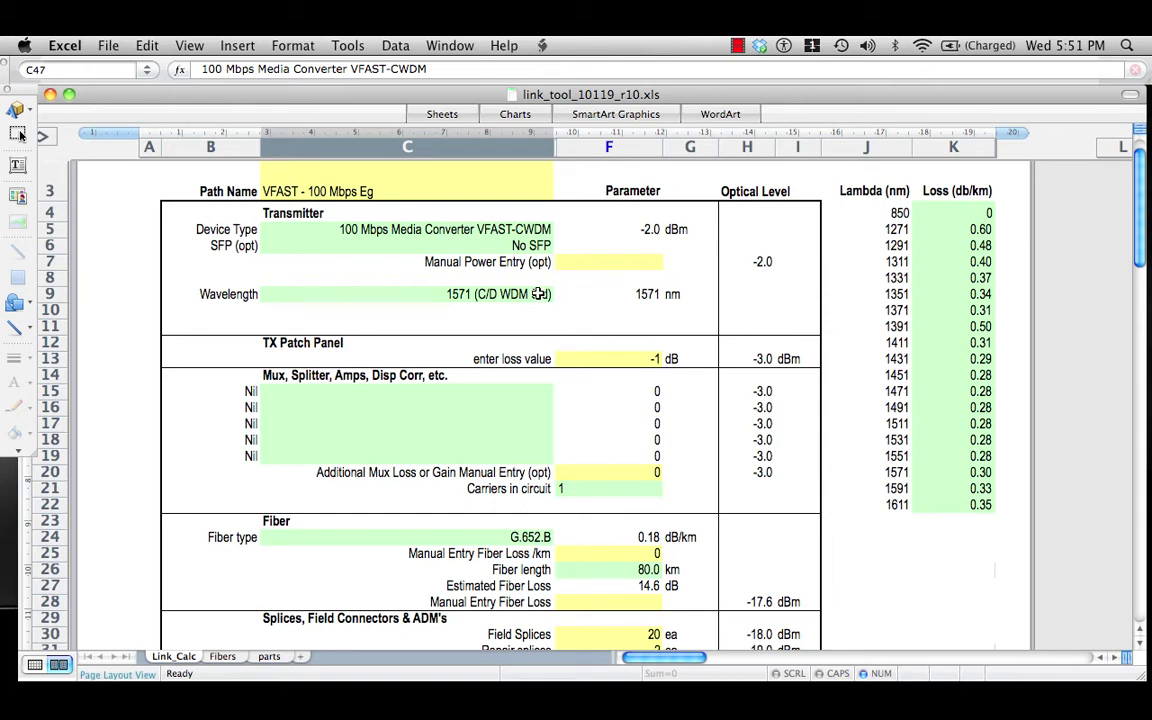
{"action": "scroll", "coordinate": [571, 353], "scroll_direction": "down", "scroll_amount": 7}
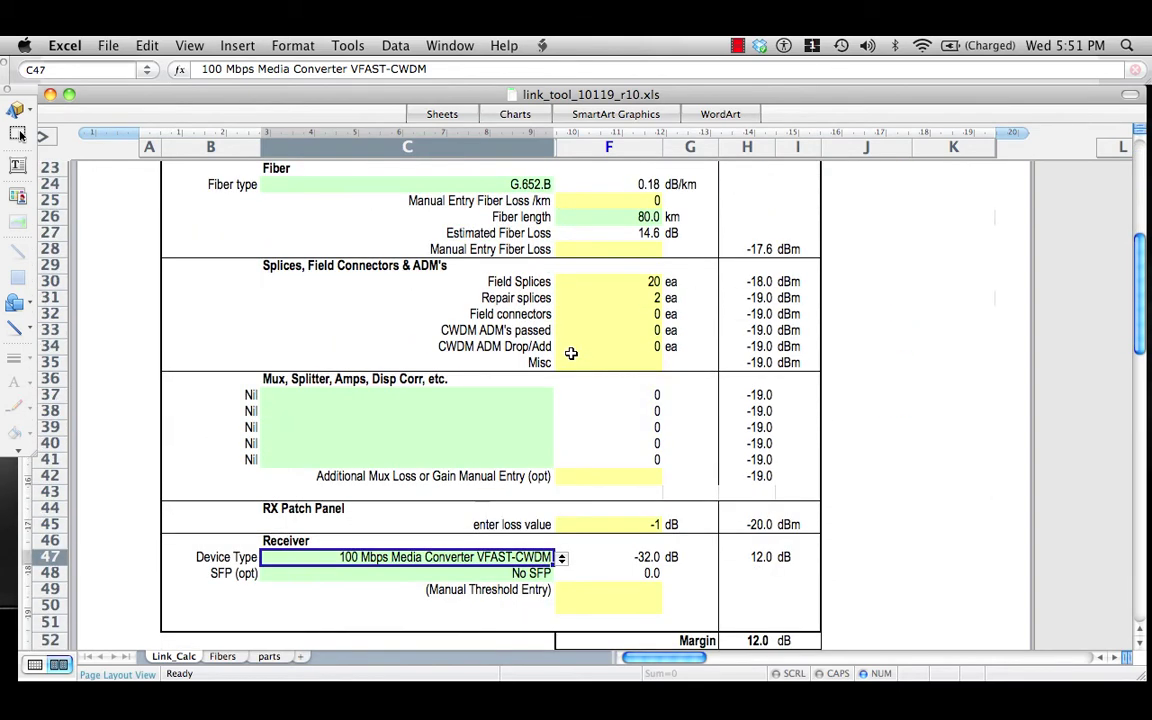
{"action": "scroll", "coordinate": [571, 353], "scroll_direction": "down", "scroll_amount": 2}
{"action": "scroll", "coordinate": [571, 353], "scroll_direction": "up", "scroll_amount": 1}
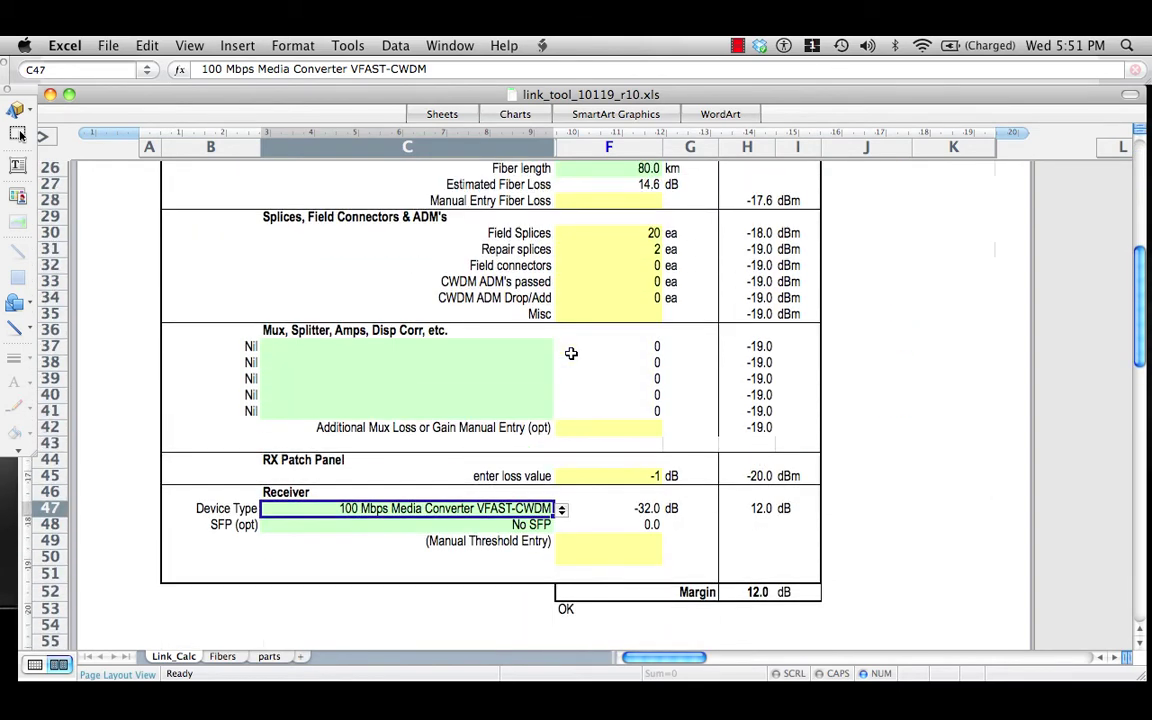
Change the path name in cell C3 to GFAST Examples
{"action": "scroll", "coordinate": [571, 353], "scroll_direction": "up", "scroll_amount": 8}
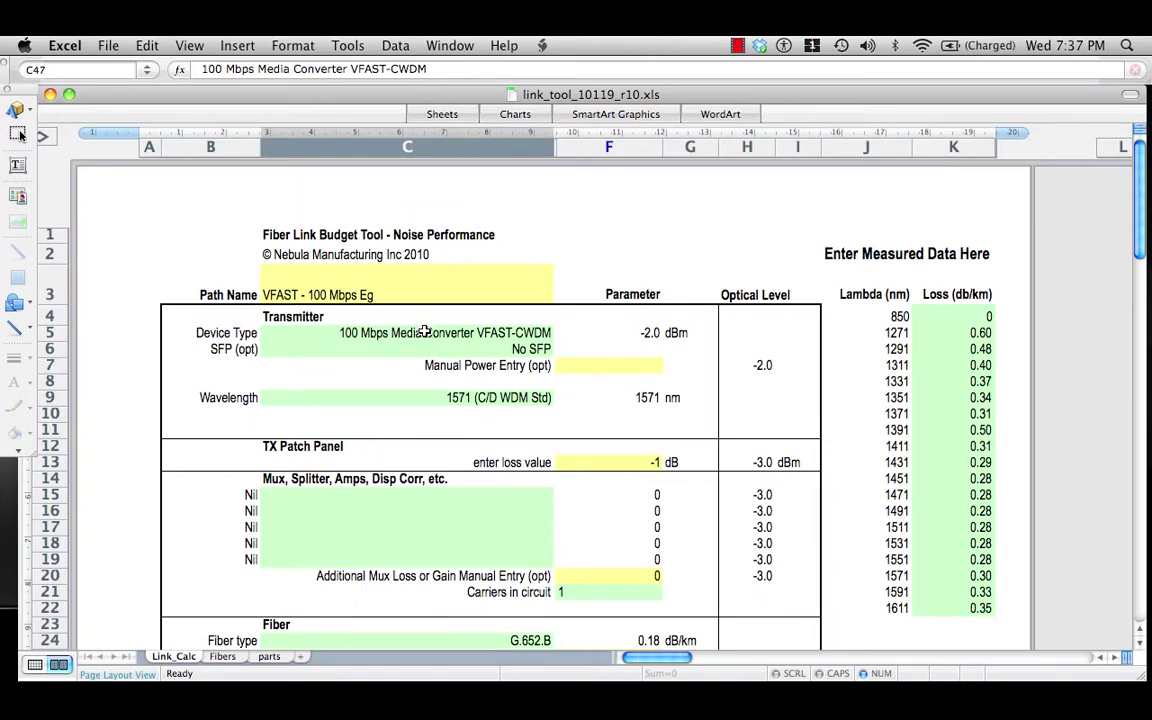
{"action": "left_click", "coordinate": [365, 297]}
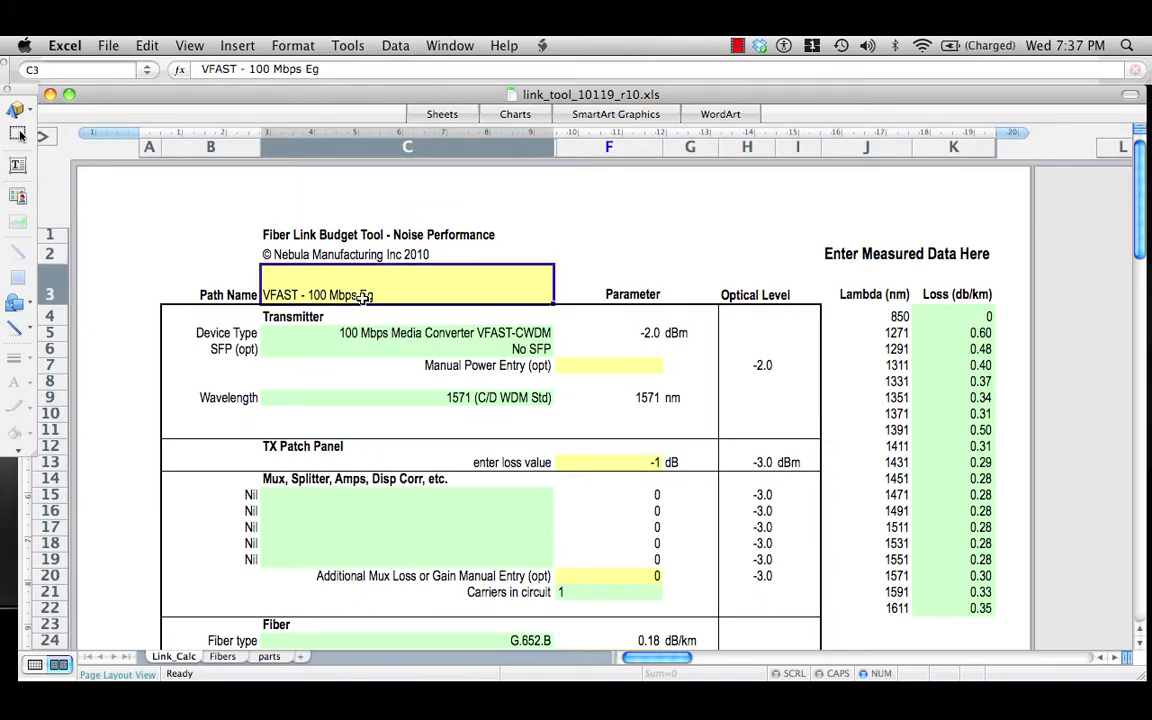
{"action": "type", "text": "GFAST"}
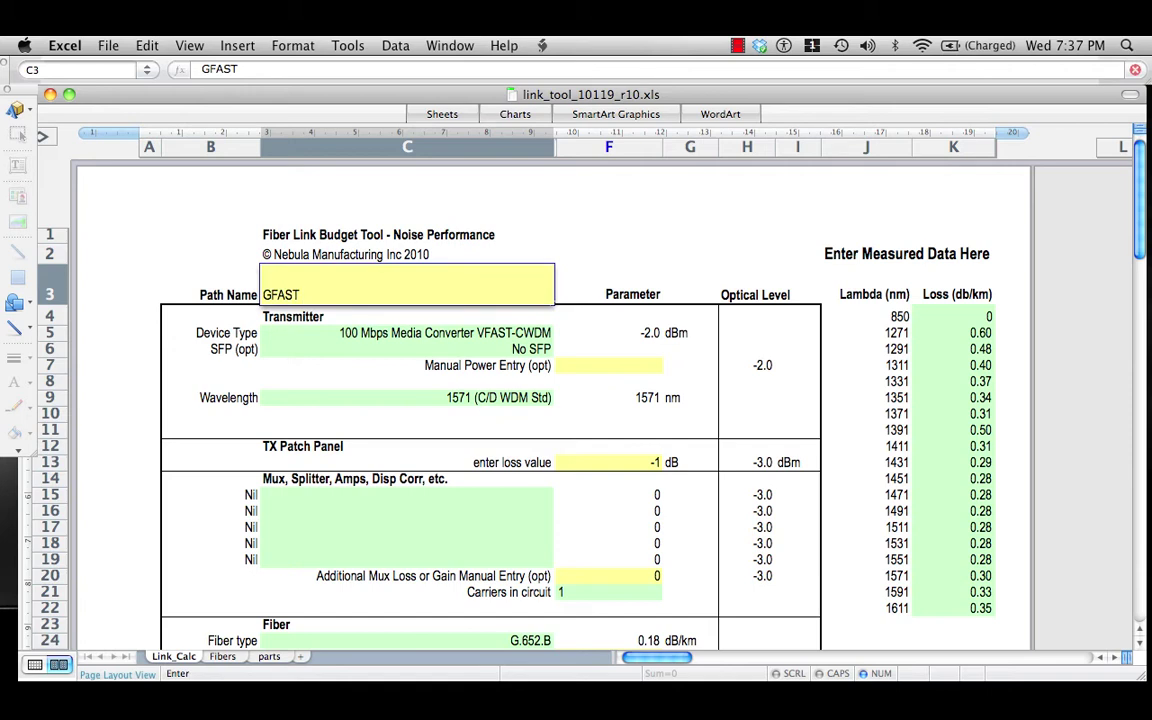
{"action": "type", "text": " Examples"}
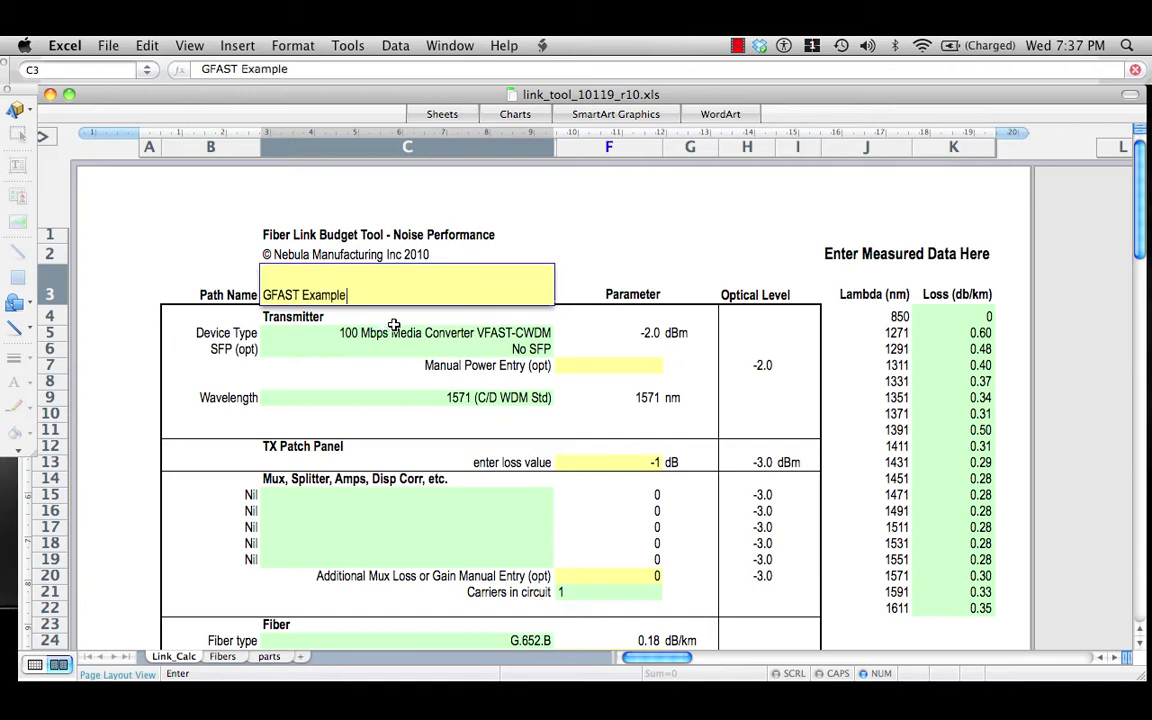
Set the transmitter's device type to Gigabit Head End GF-L single fiber and its wavelength to GF-L single fiber TX
{"action": "left_click", "coordinate": [445, 332]}
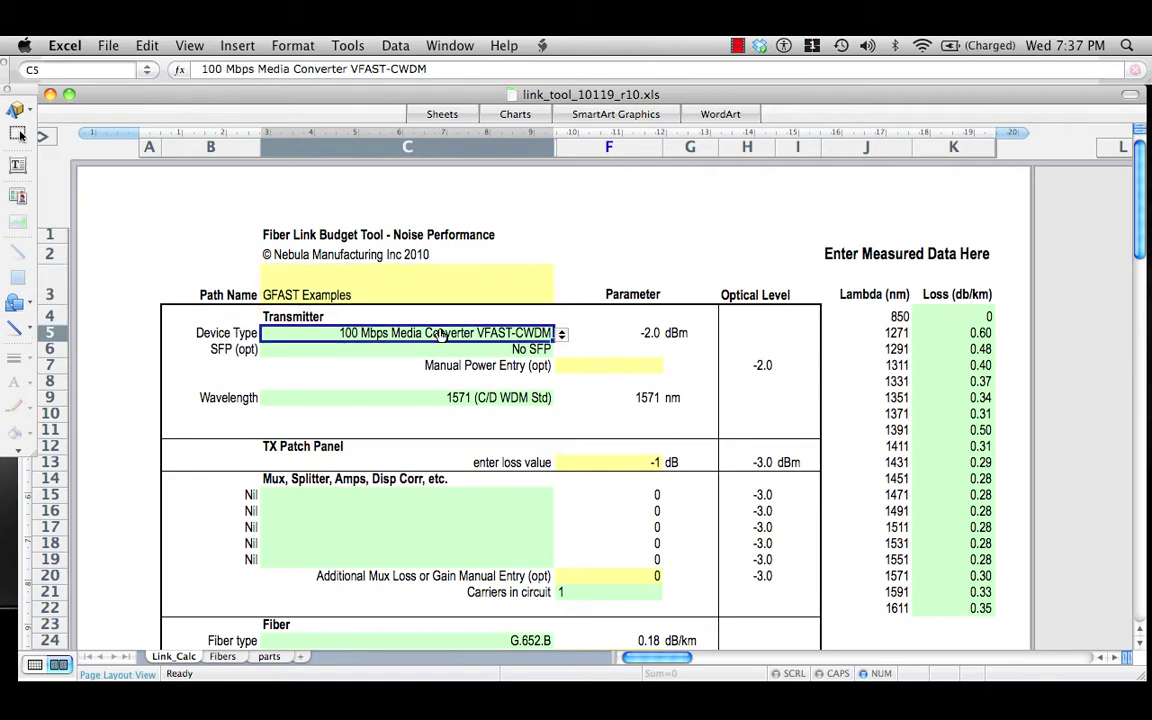
{"action": "left_click", "coordinate": [563, 335]}
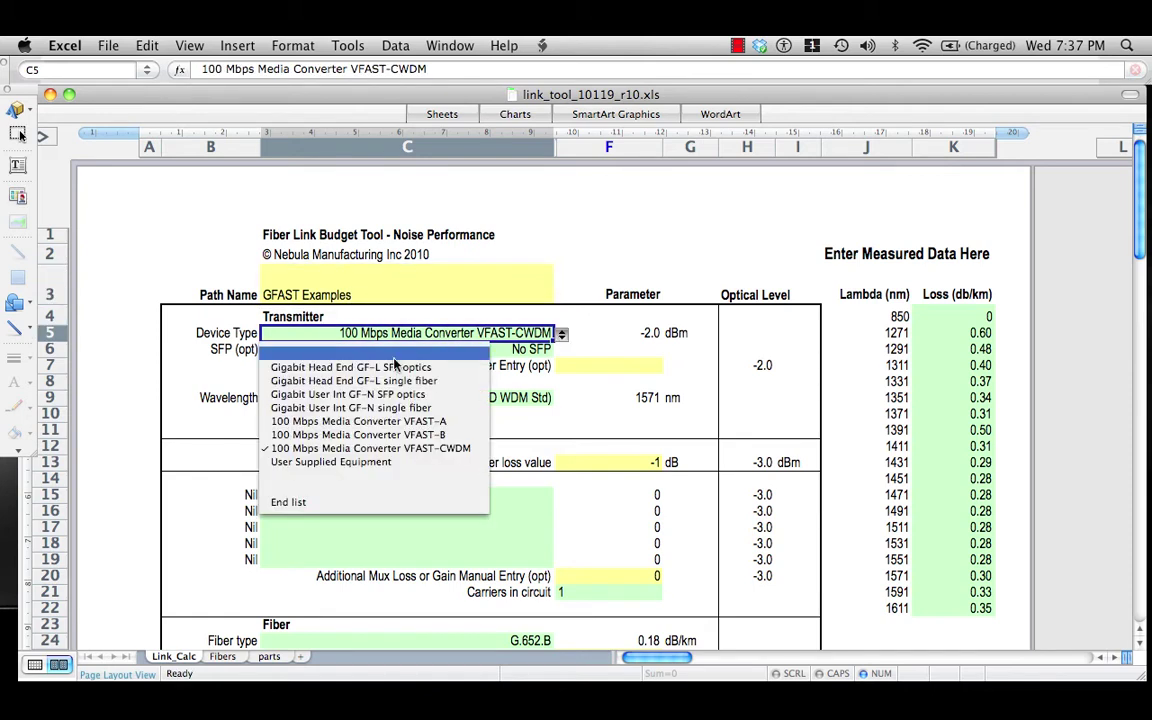
{"action": "left_click", "coordinate": [348, 382]}
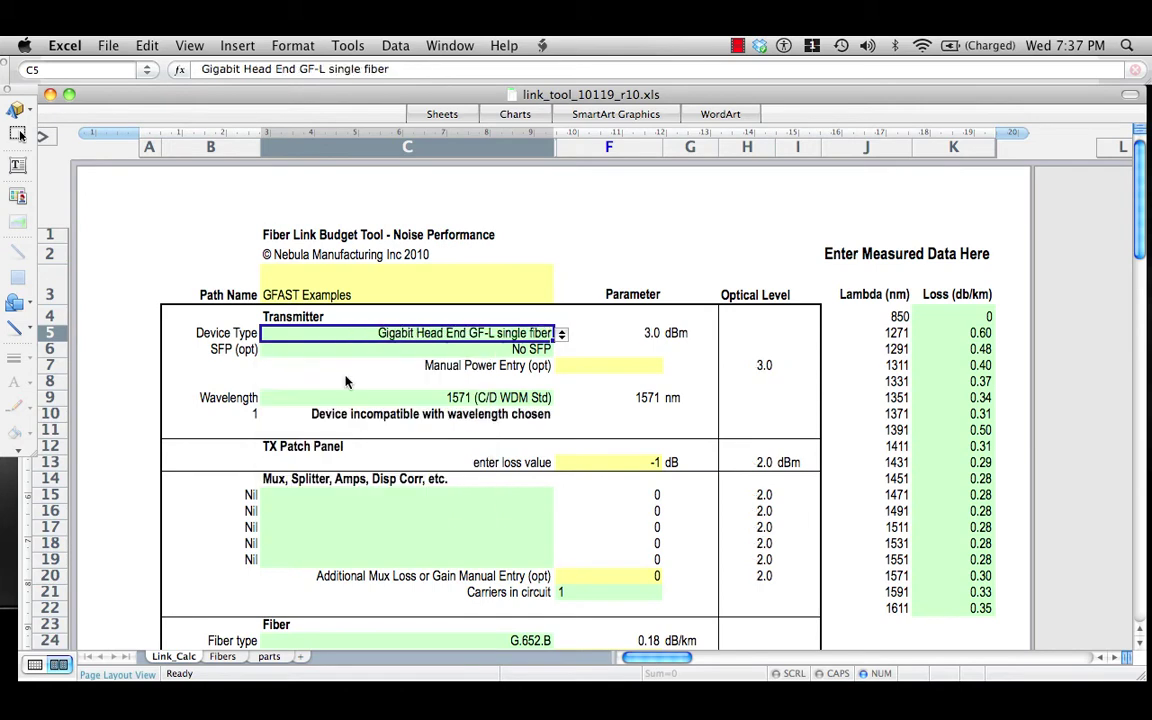
{"action": "left_click", "coordinate": [520, 397]}
{"action": "left_click", "coordinate": [563, 398]}
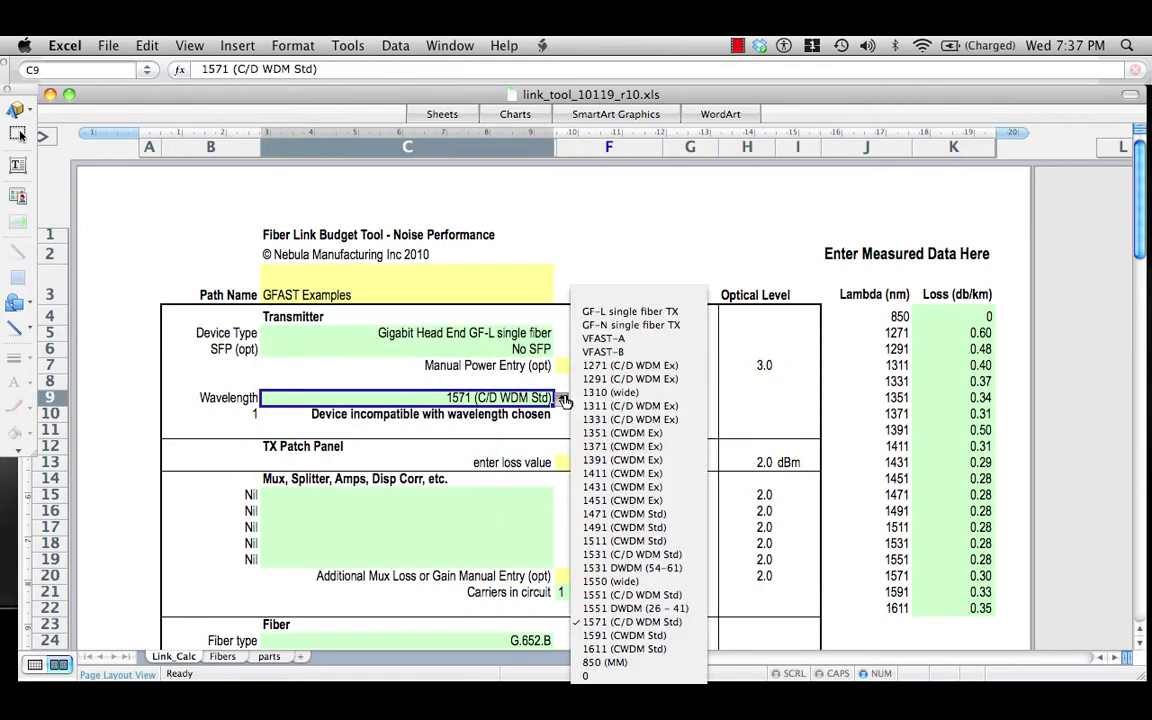
{"action": "left_click", "coordinate": [600, 301]}
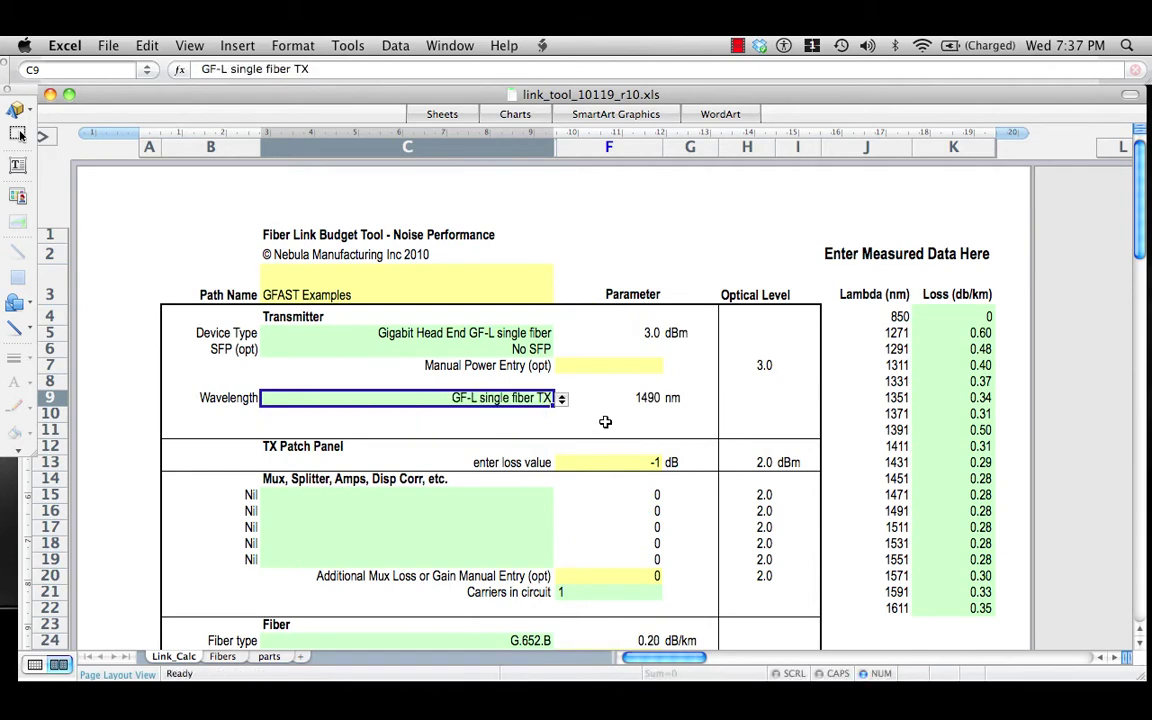
Set the fiber length in cell F26 to 40 km
{"action": "scroll", "coordinate": [605, 422], "scroll_direction": "down", "scroll_amount": 3}
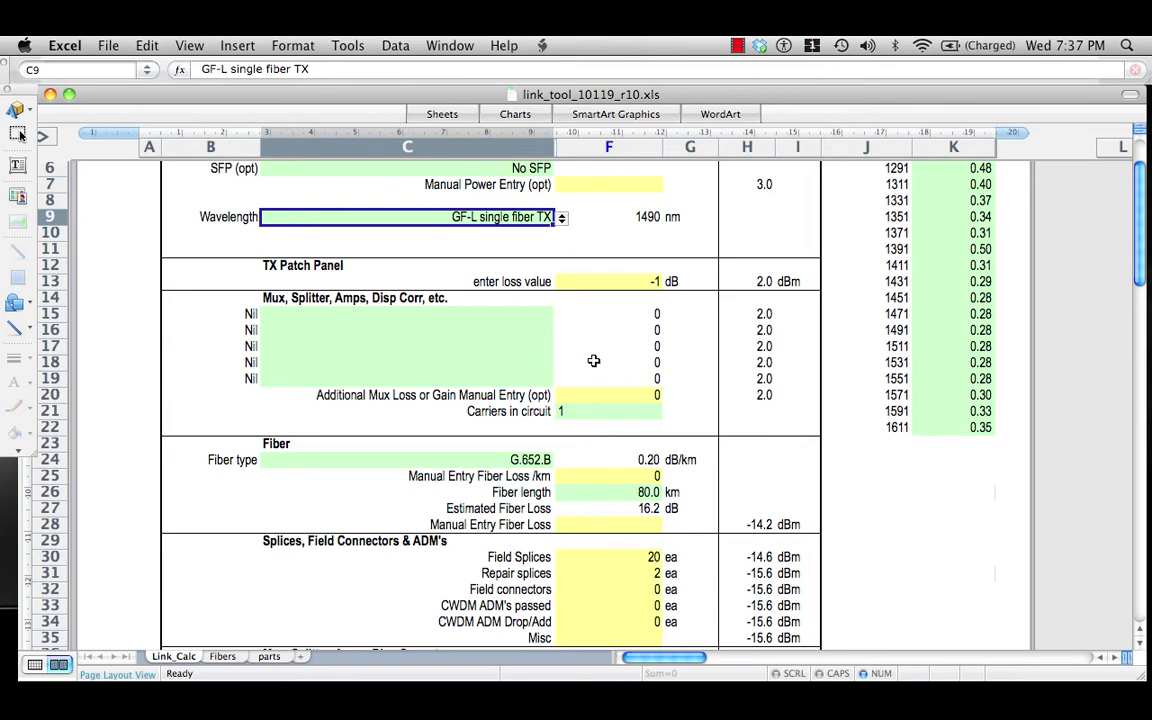
{"action": "scroll", "coordinate": [593, 360], "scroll_direction": "down", "scroll_amount": 7}
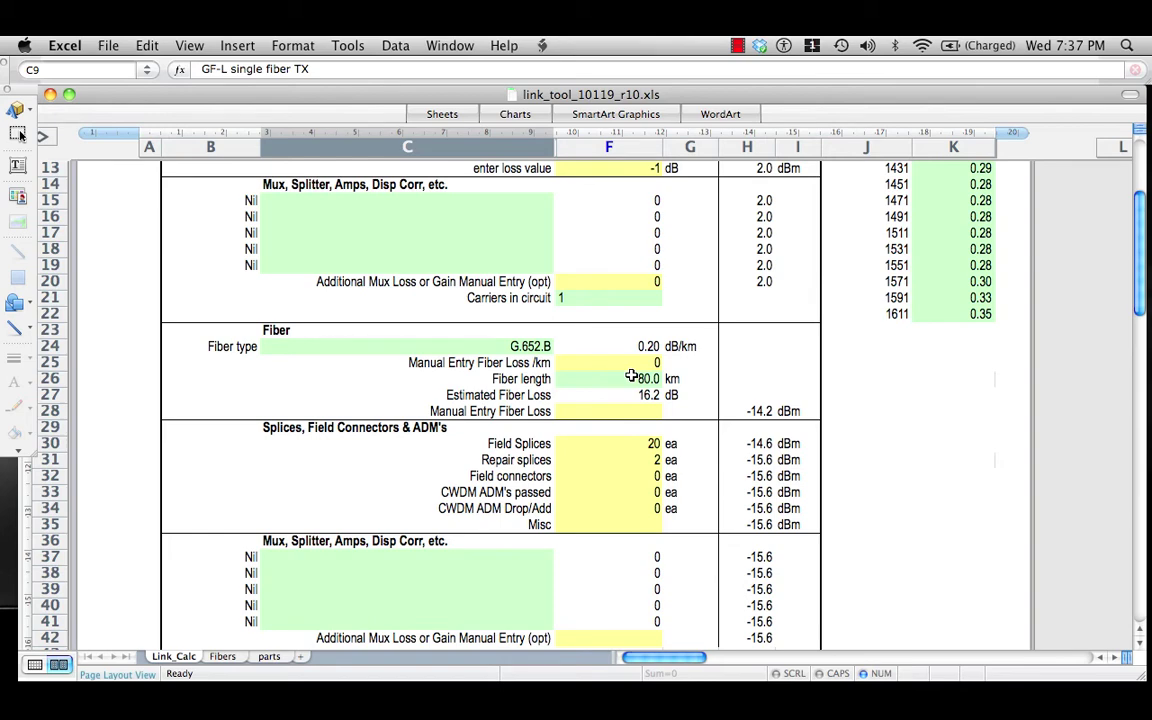
{"action": "scroll", "coordinate": [631, 376], "scroll_direction": "down", "scroll_amount": 10}
{"action": "scroll", "coordinate": [631, 376], "scroll_direction": "up", "scroll_amount": 9}
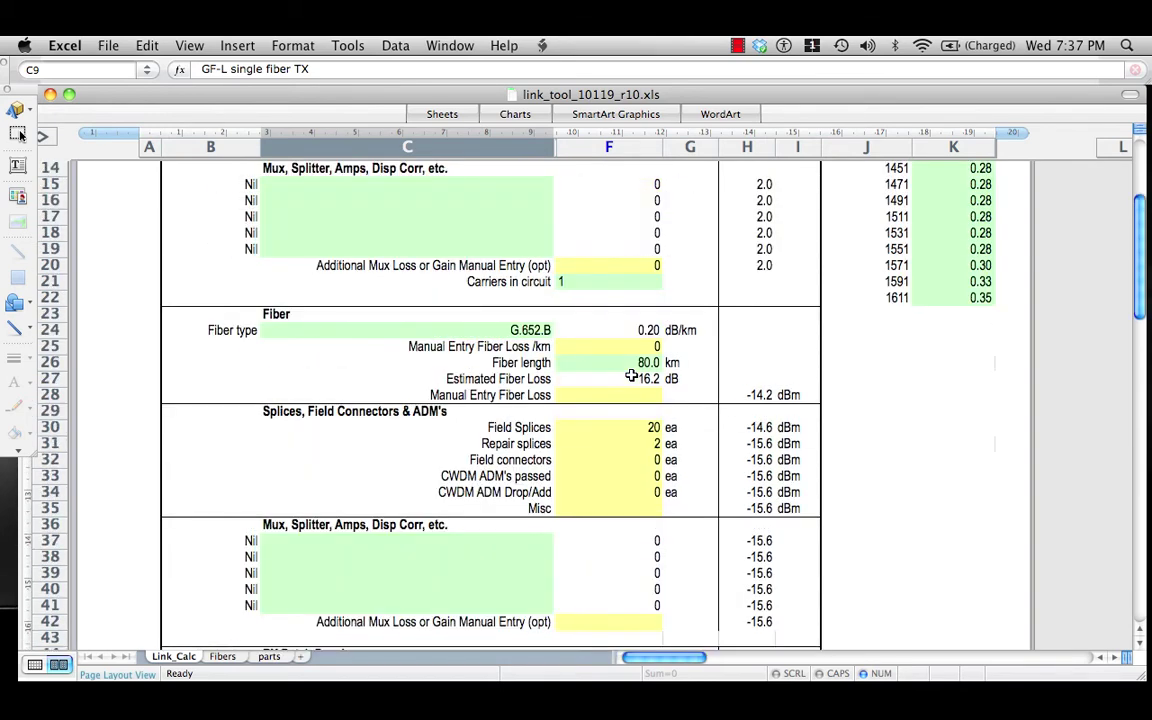
{"action": "left_click", "coordinate": [630, 363]}
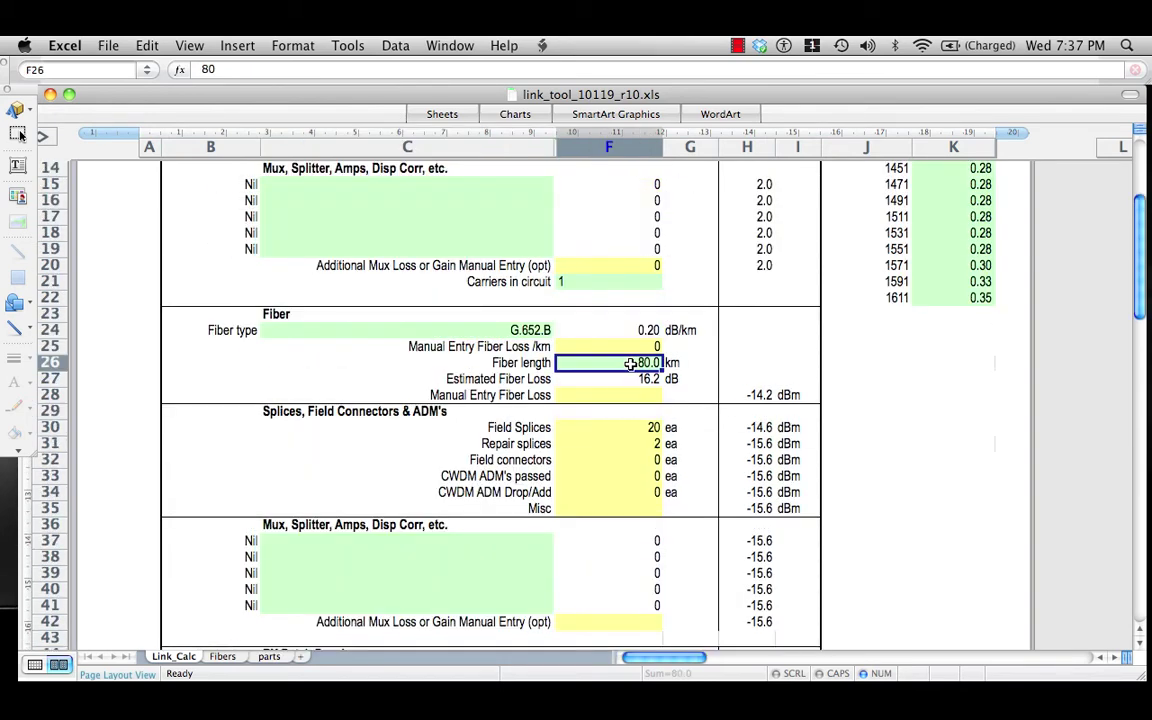
{"action": "type", "text": "40"}
{"action": "key", "text": "Return"}
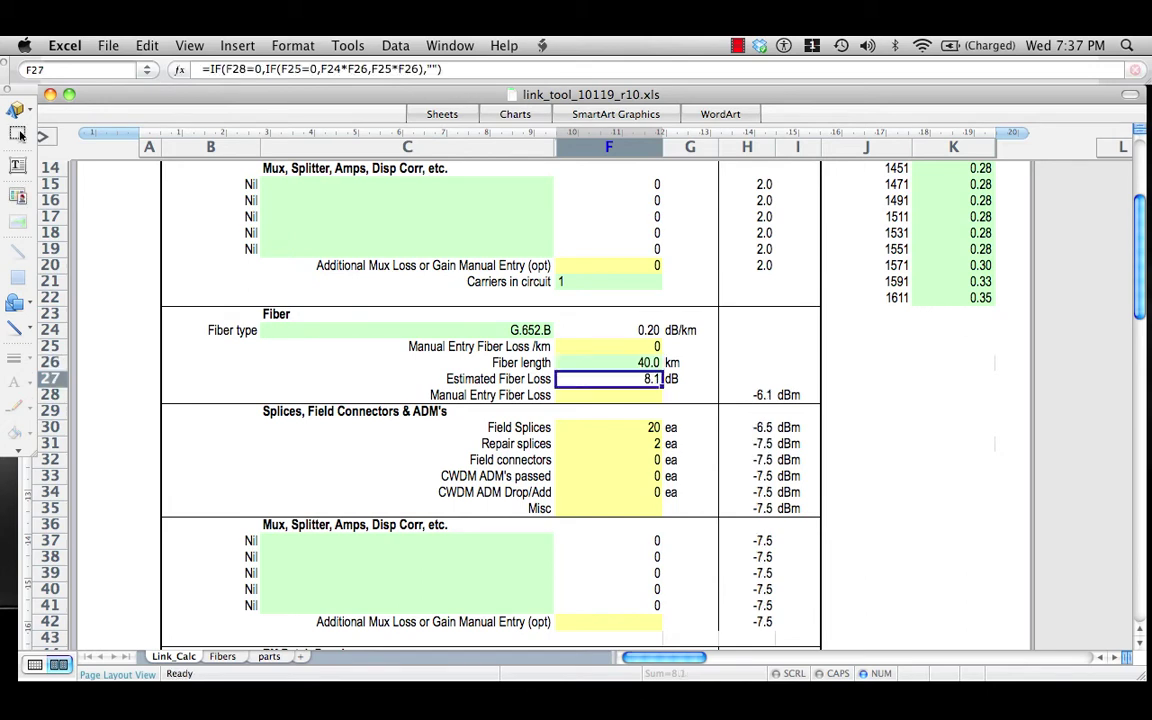
Change the fiber length in cell F26 to 30 km
{"action": "key", "text": "Up"}
{"action": "type", "text": "30"}
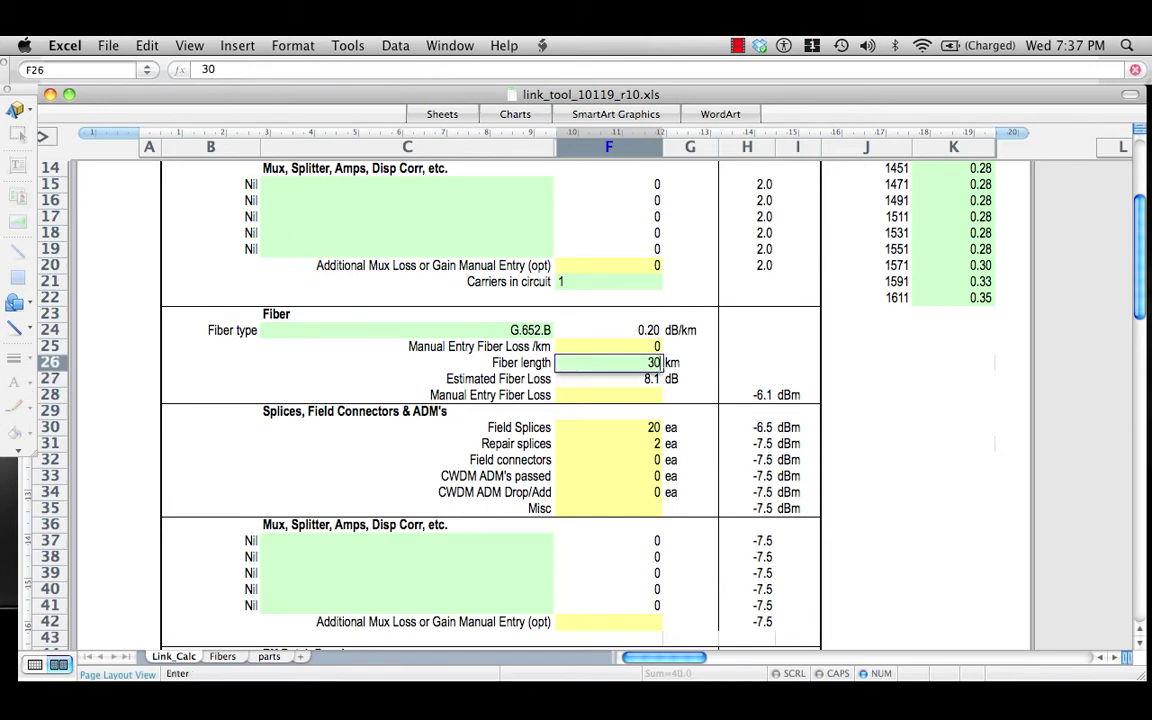
{"action": "key", "text": "Return"}
{"action": "left_click", "coordinate": [622, 361]}
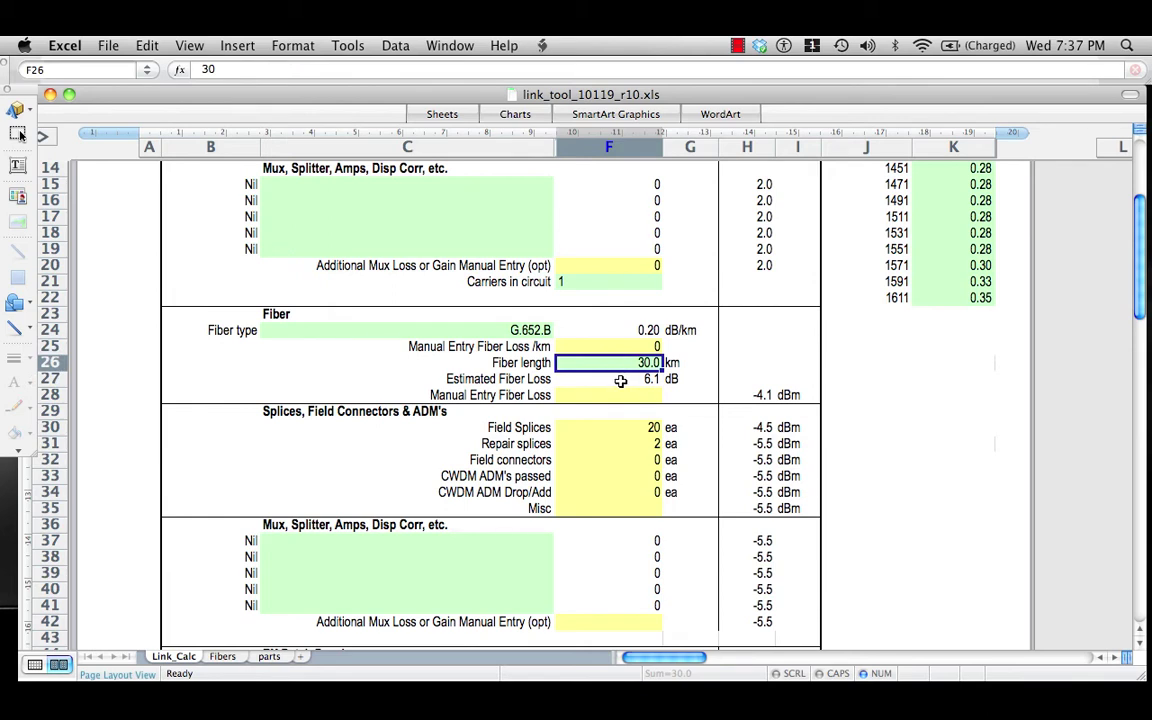
Set the number of field splices in cell F30 to 15
{"action": "scroll", "coordinate": [620, 381], "scroll_direction": "down", "scroll_amount": 3}
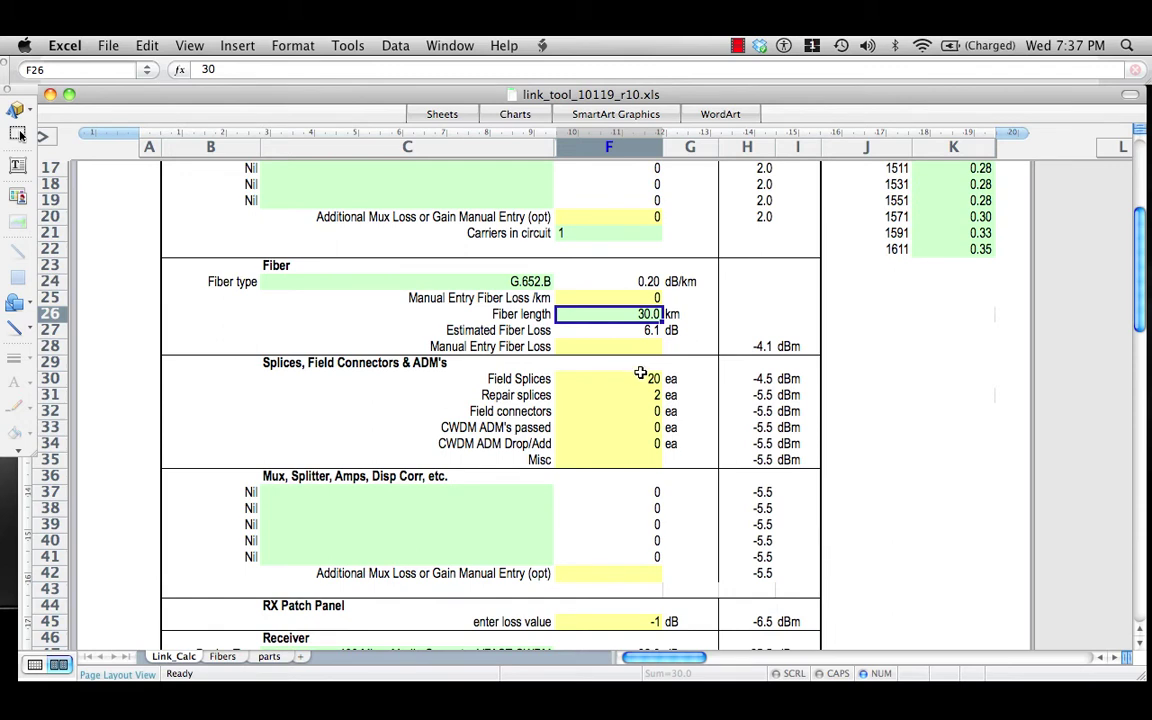
{"action": "left_click", "coordinate": [640, 374]}
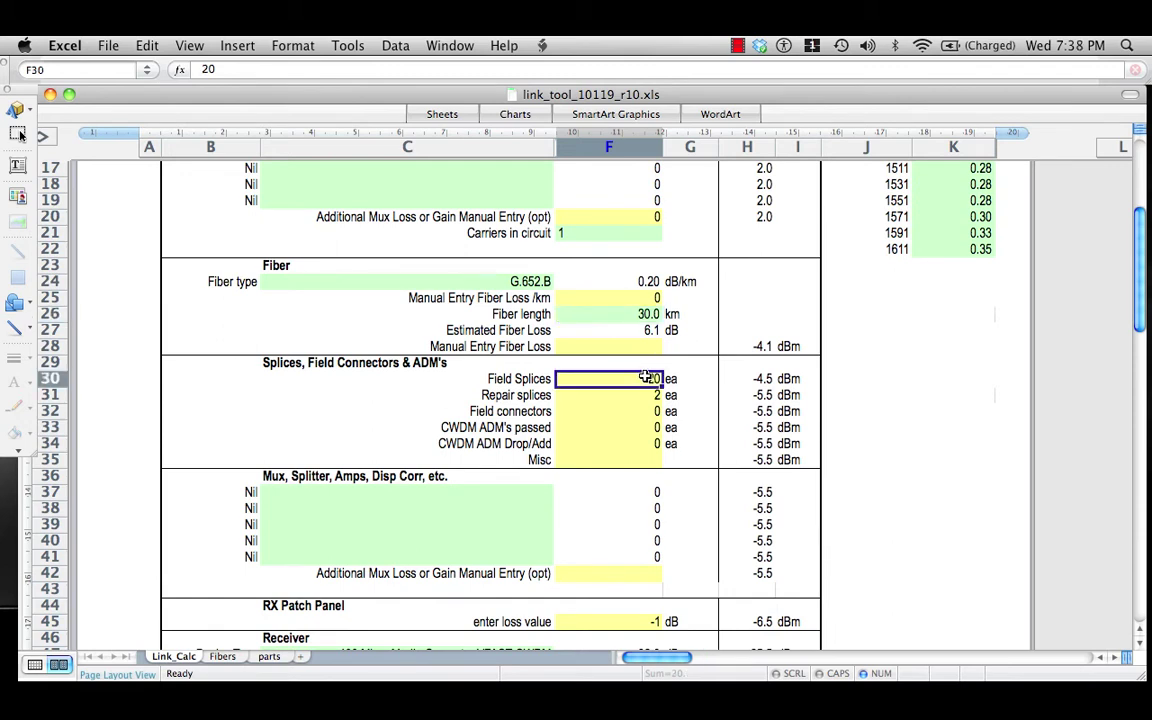
{"action": "type", "text": "15"}
{"action": "key", "text": "Return"}
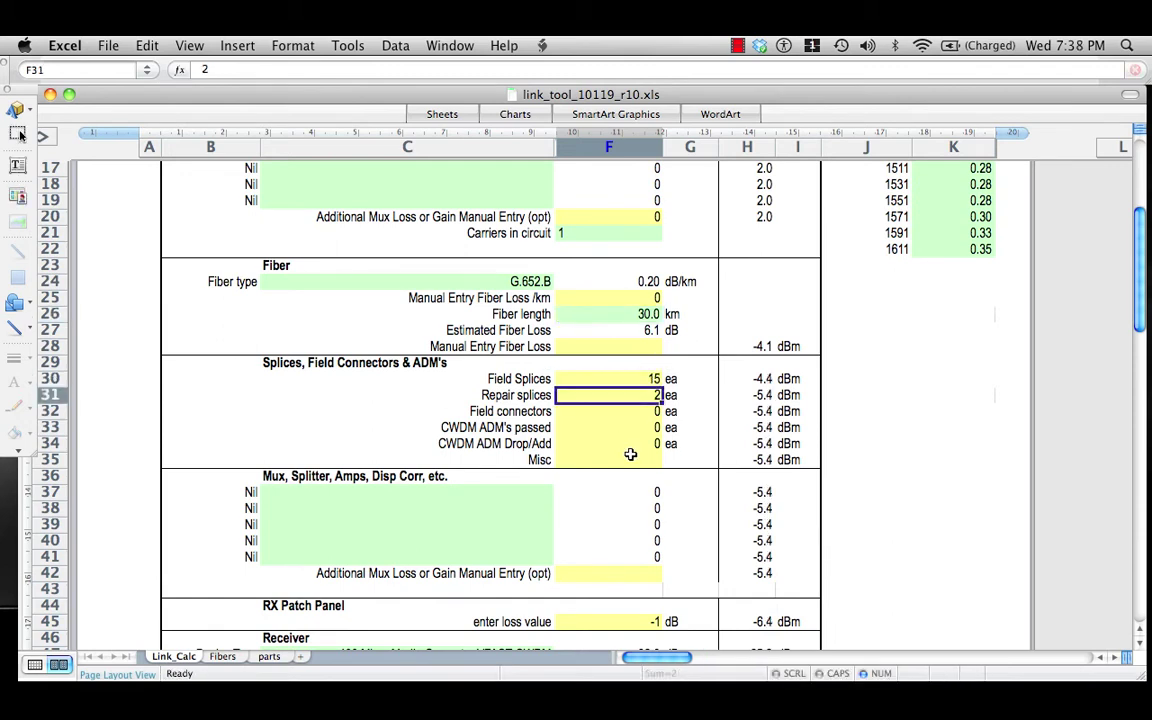
Set the receiver's device type to Gigabit User Int GF-N single fiber and review the link settings and resulting margin
{"action": "scroll", "coordinate": [630, 455], "scroll_direction": "down", "scroll_amount": 7}
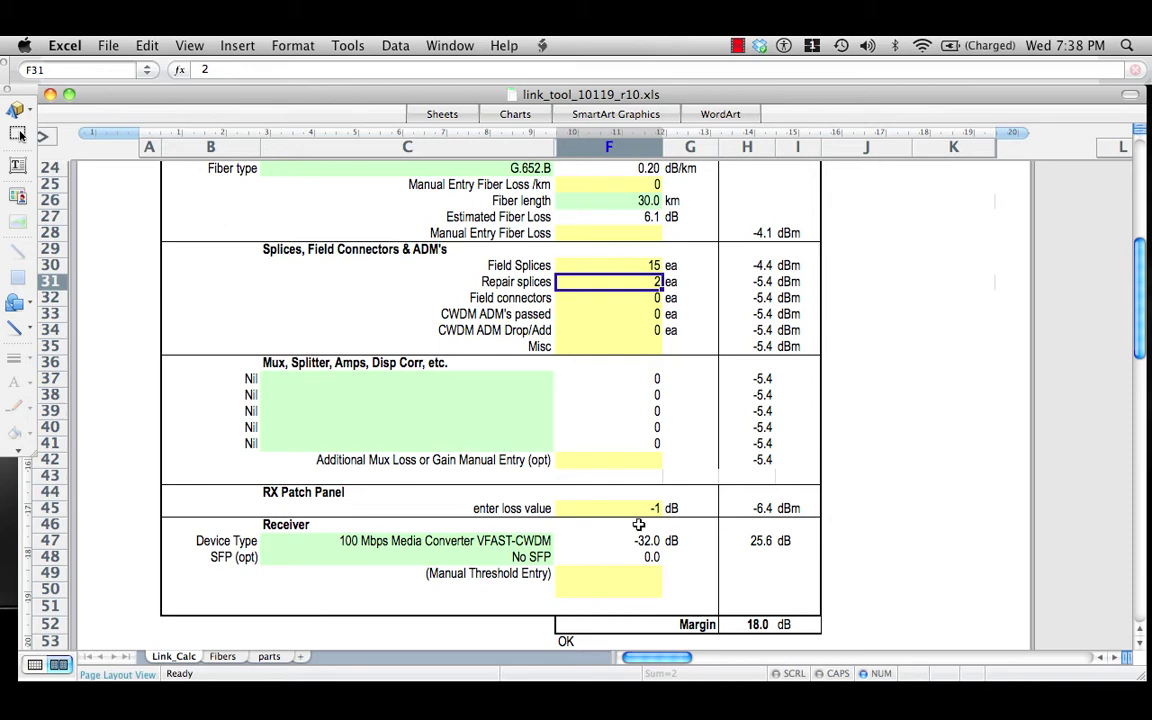
{"action": "left_click", "coordinate": [514, 545]}
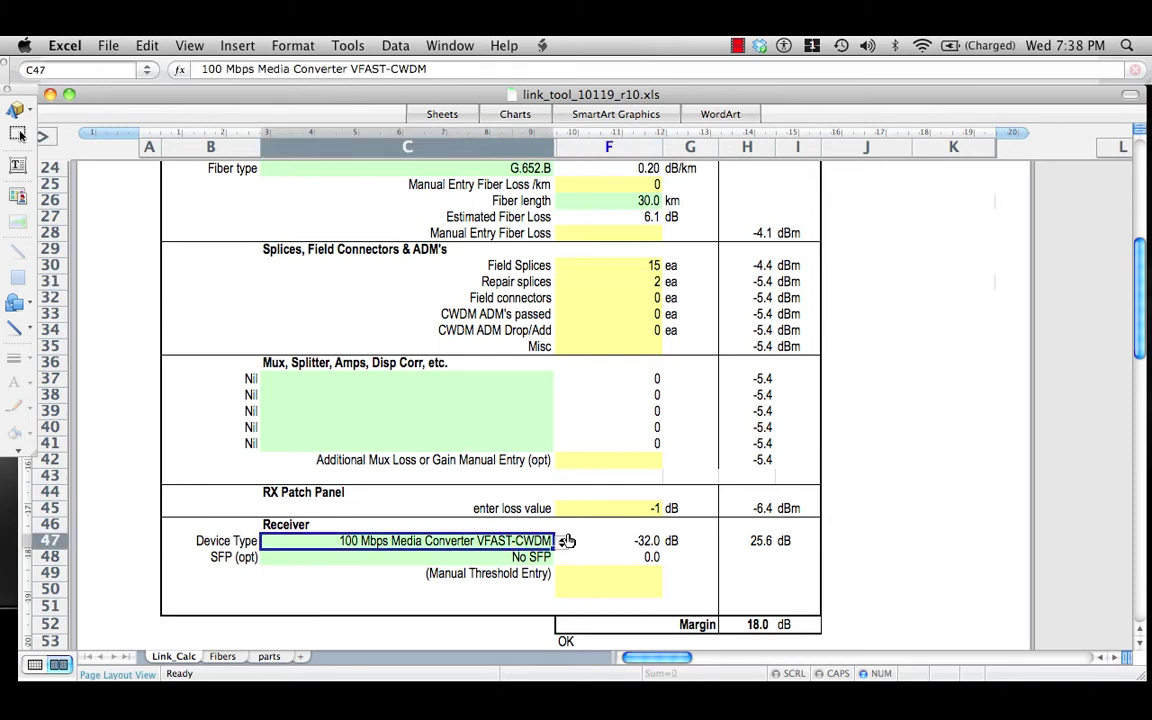
{"action": "left_click", "coordinate": [562, 541]}
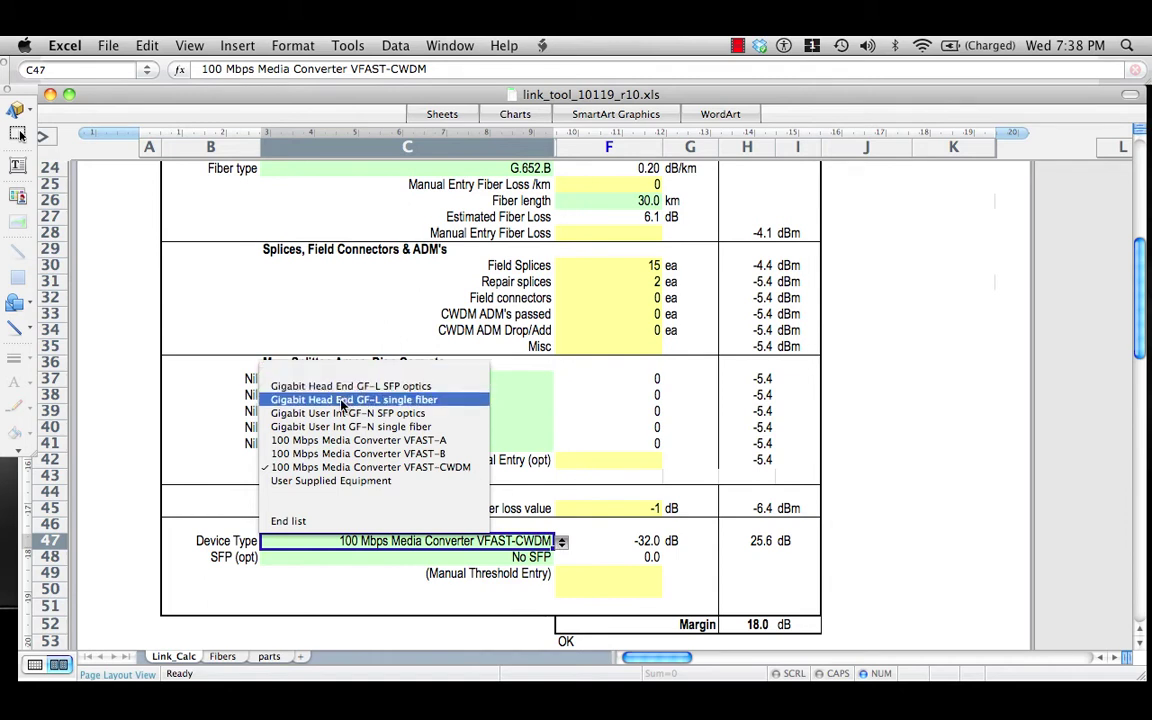
{"action": "left_click", "coordinate": [323, 428]}
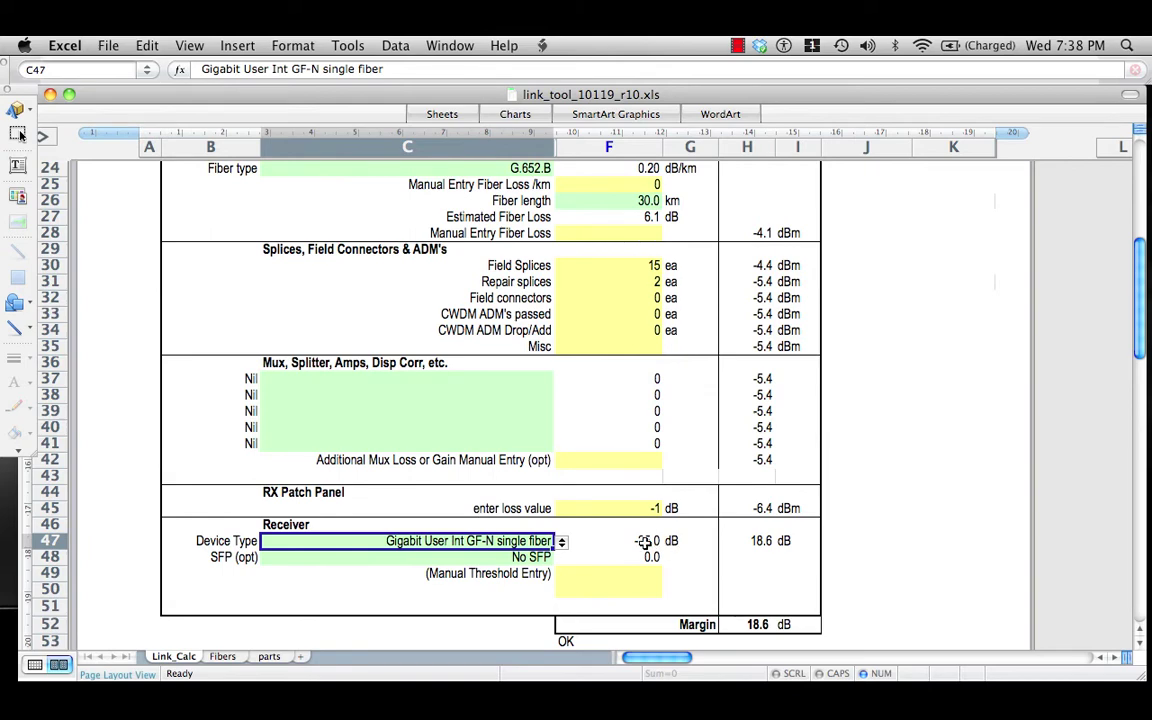
{"action": "scroll", "coordinate": [645, 541], "scroll_direction": "up", "scroll_amount": 10}
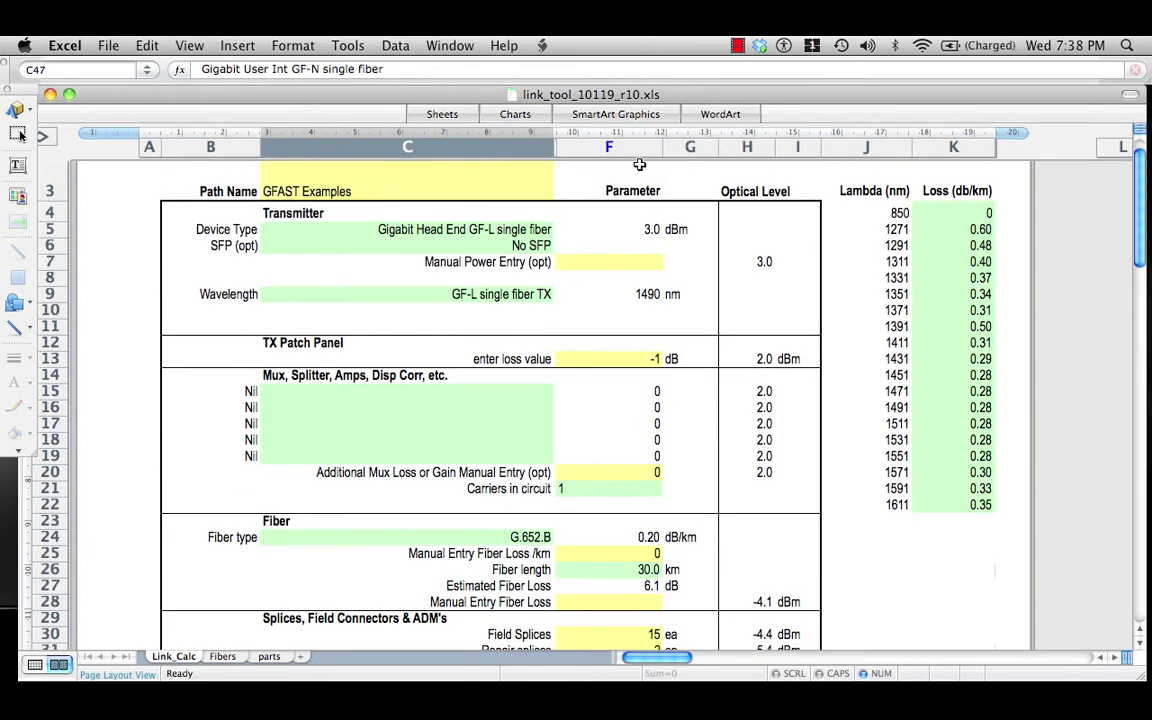
{"action": "scroll", "coordinate": [651, 224], "scroll_direction": "down", "scroll_amount": 10}
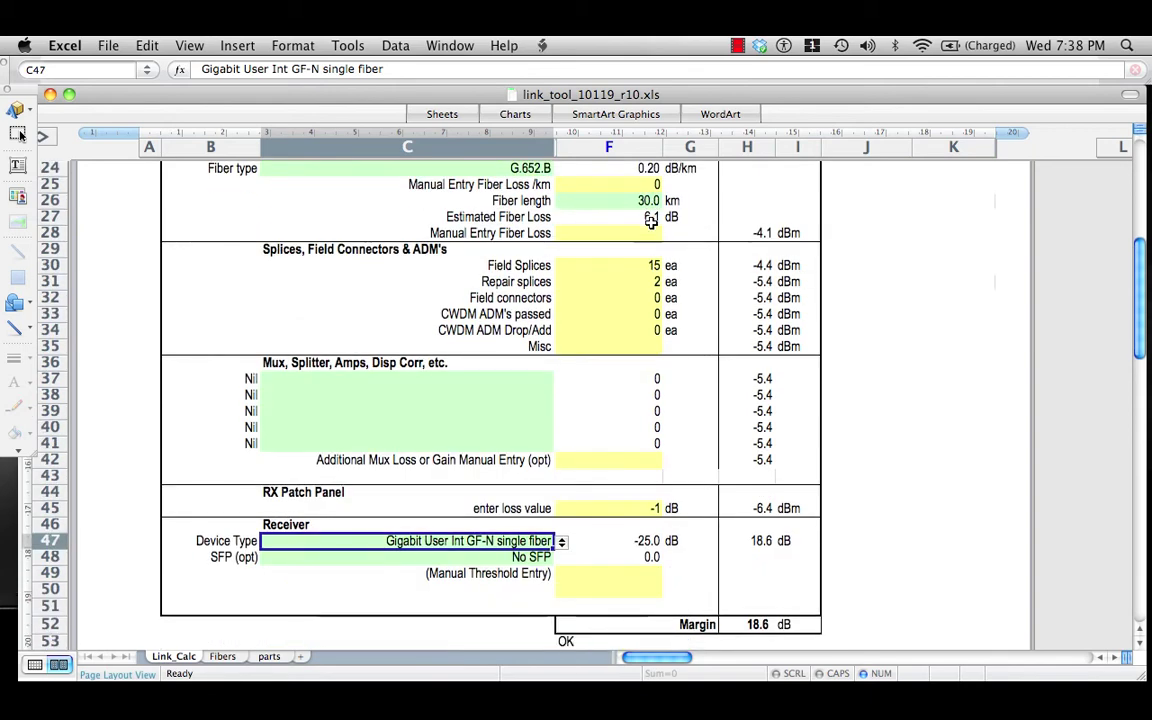
{"action": "scroll", "coordinate": [651, 222], "scroll_direction": "down", "scroll_amount": 1}
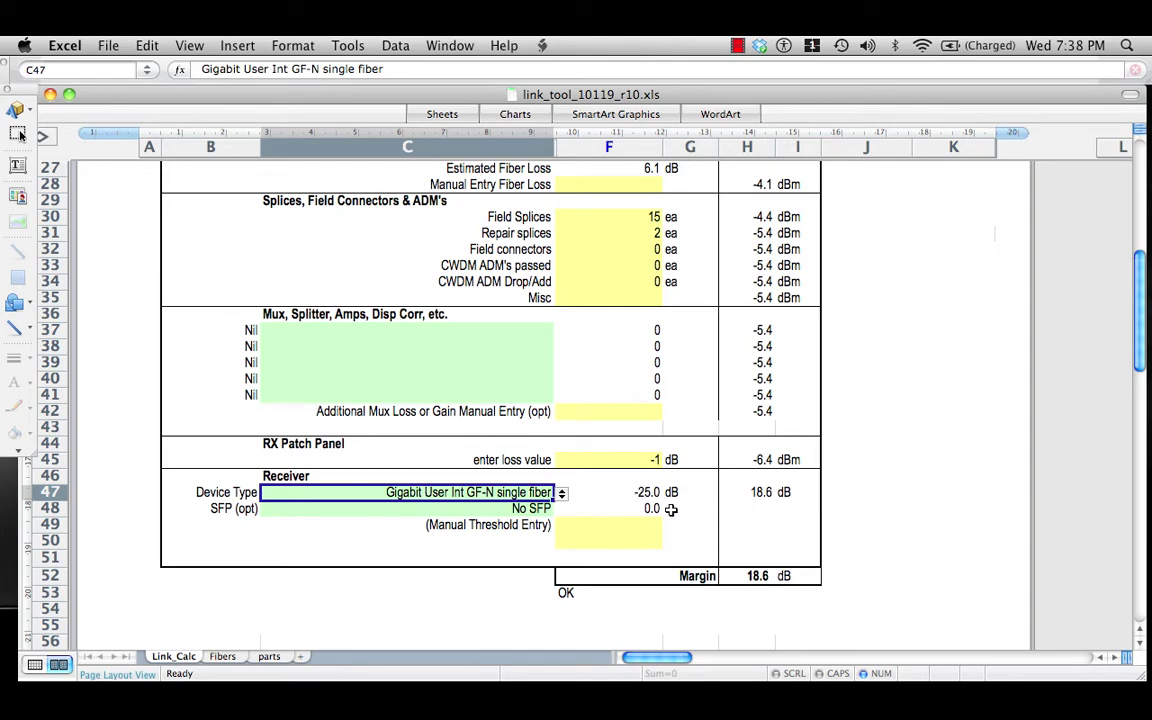
{"action": "scroll", "coordinate": [757, 578], "scroll_direction": "up", "scroll_amount": 6}
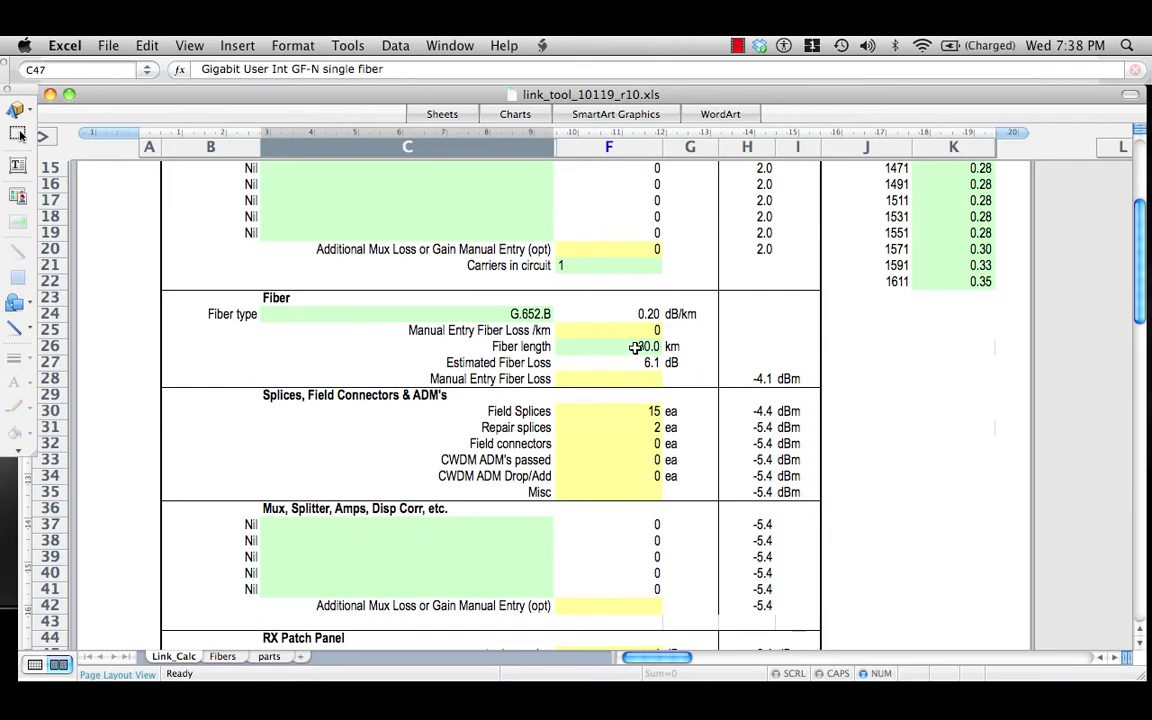
Review the Gigabit single-fiber link from transmitter to receiver, including the equipment choices for the first transmit-side mux slot in C15
{"action": "scroll", "coordinate": [634, 347], "scroll_direction": "right", "scroll_amount": 2}
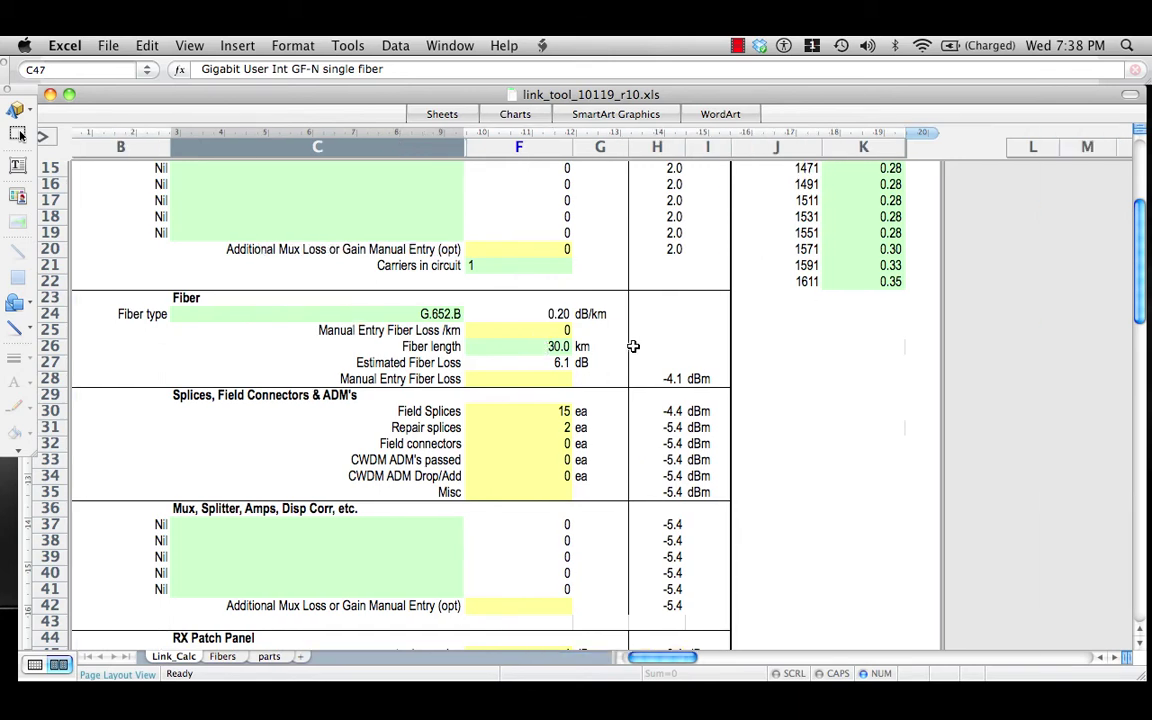
{"action": "scroll", "coordinate": [598, 347], "scroll_direction": "left", "scroll_amount": 2}
{"action": "scroll", "coordinate": [598, 347], "scroll_direction": "up", "scroll_amount": 5}
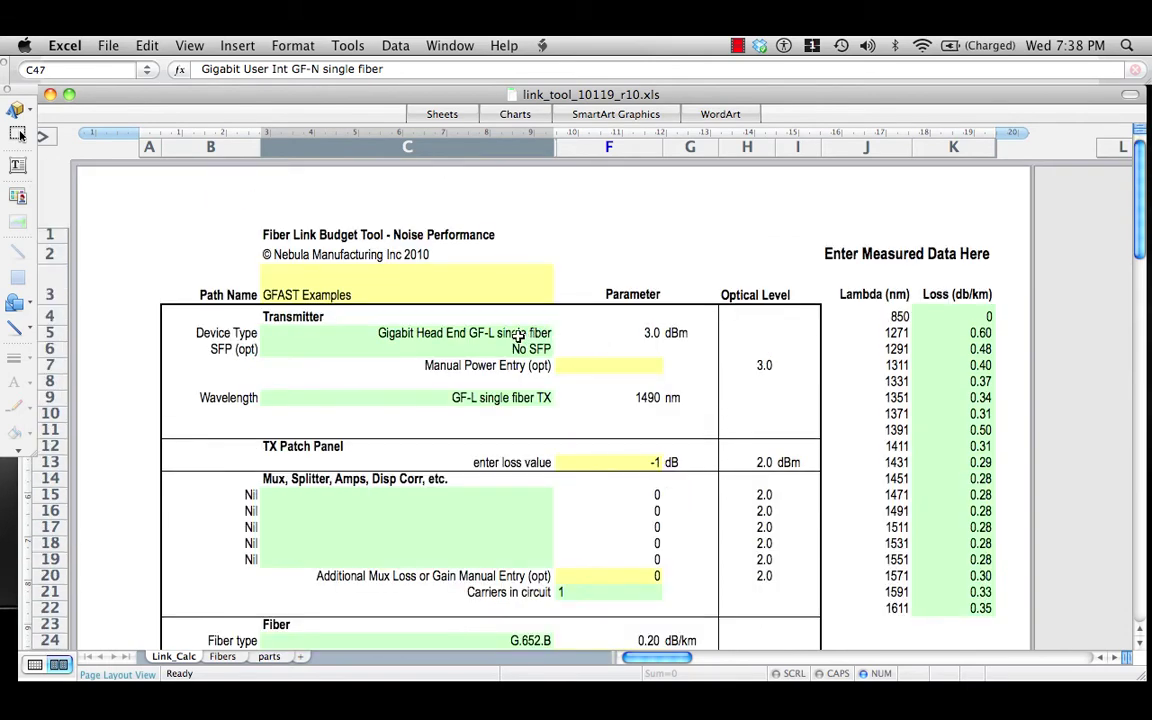
{"action": "scroll", "coordinate": [651, 455], "scroll_direction": "down", "scroll_amount": 3}
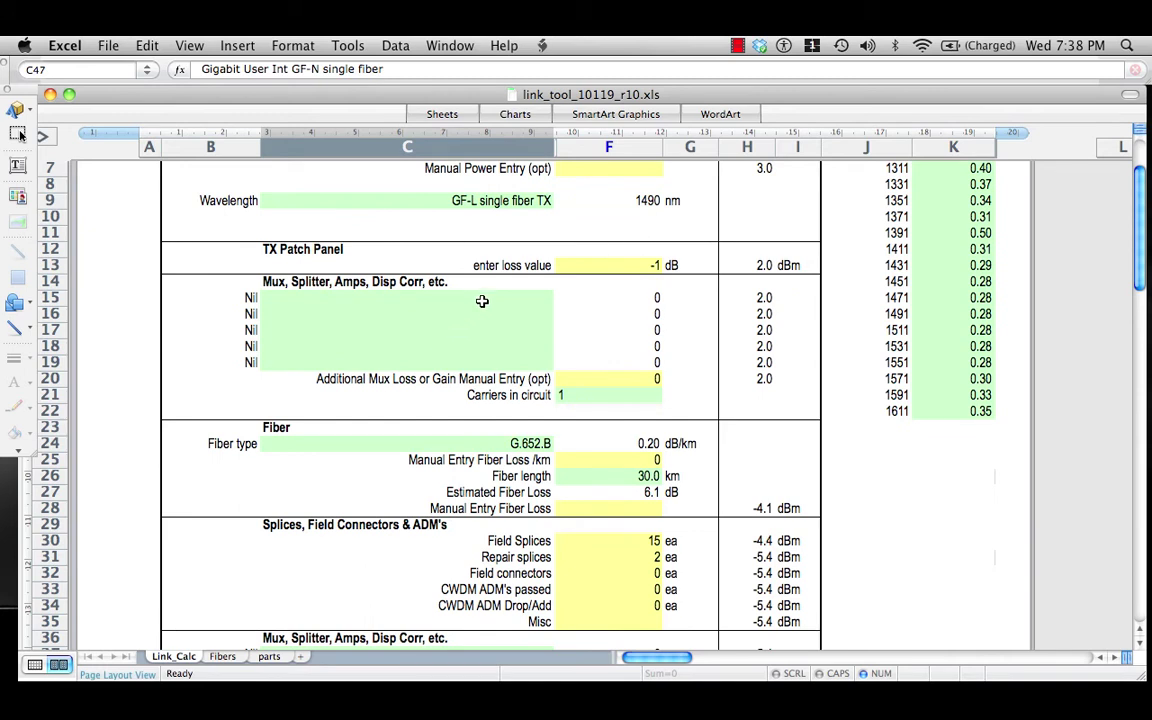
{"action": "left_click", "coordinate": [482, 301]}
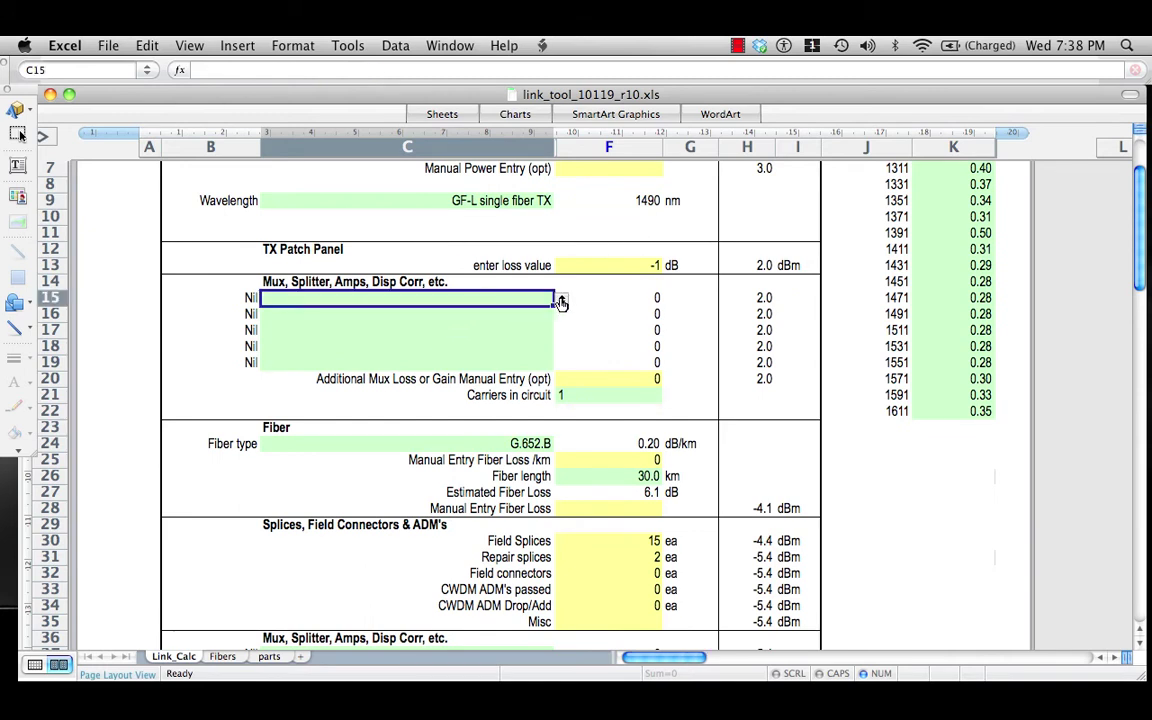
{"action": "left_click", "coordinate": [561, 300]}
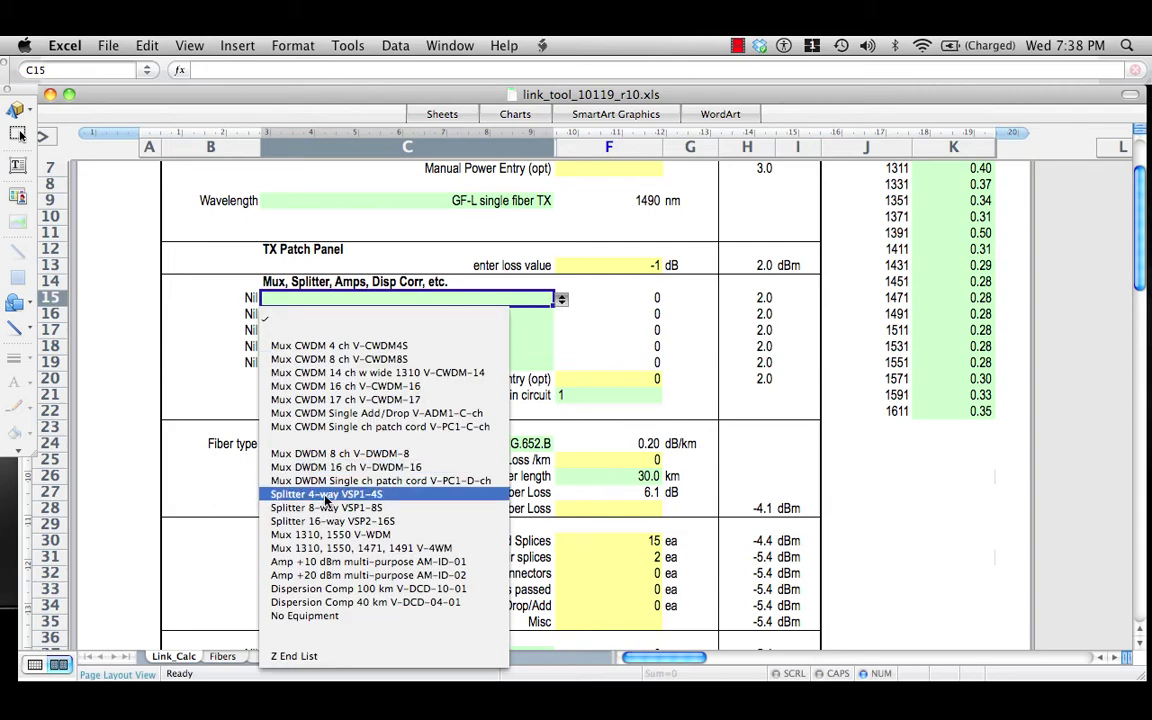
{"action": "left_click", "coordinate": [369, 304]}
{"action": "scroll", "coordinate": [640, 440], "scroll_direction": "down", "scroll_amount": 5}
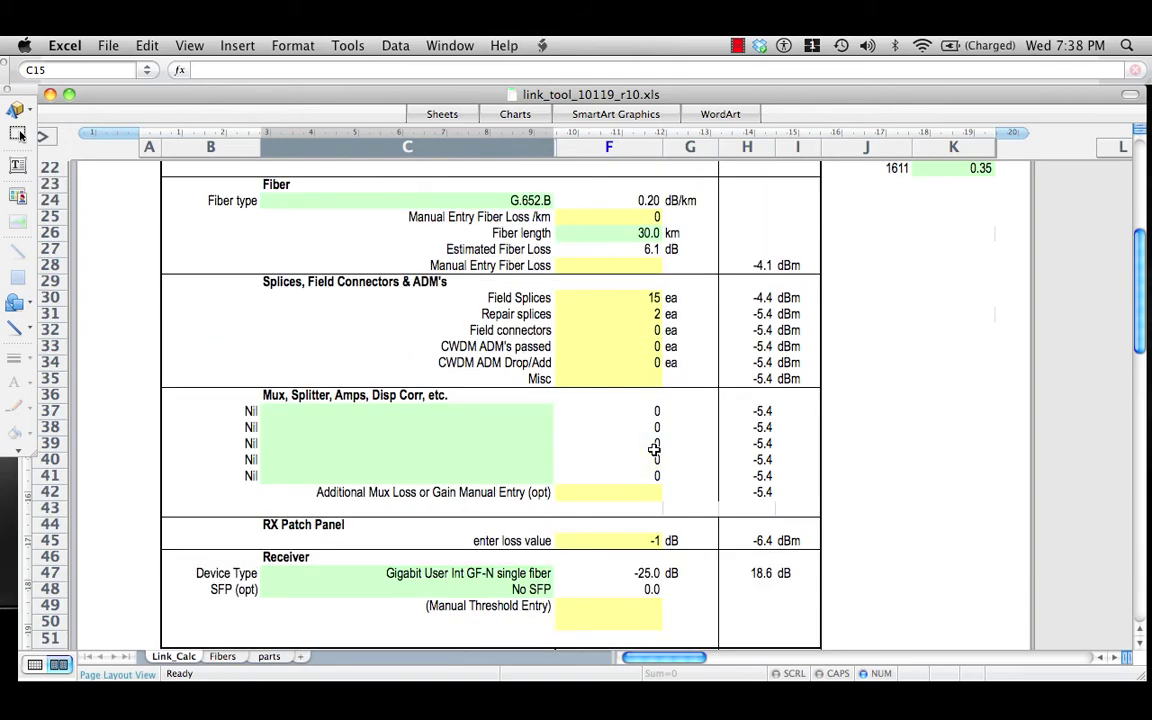
{"action": "scroll", "coordinate": [764, 450], "scroll_direction": "up", "scroll_amount": 10}
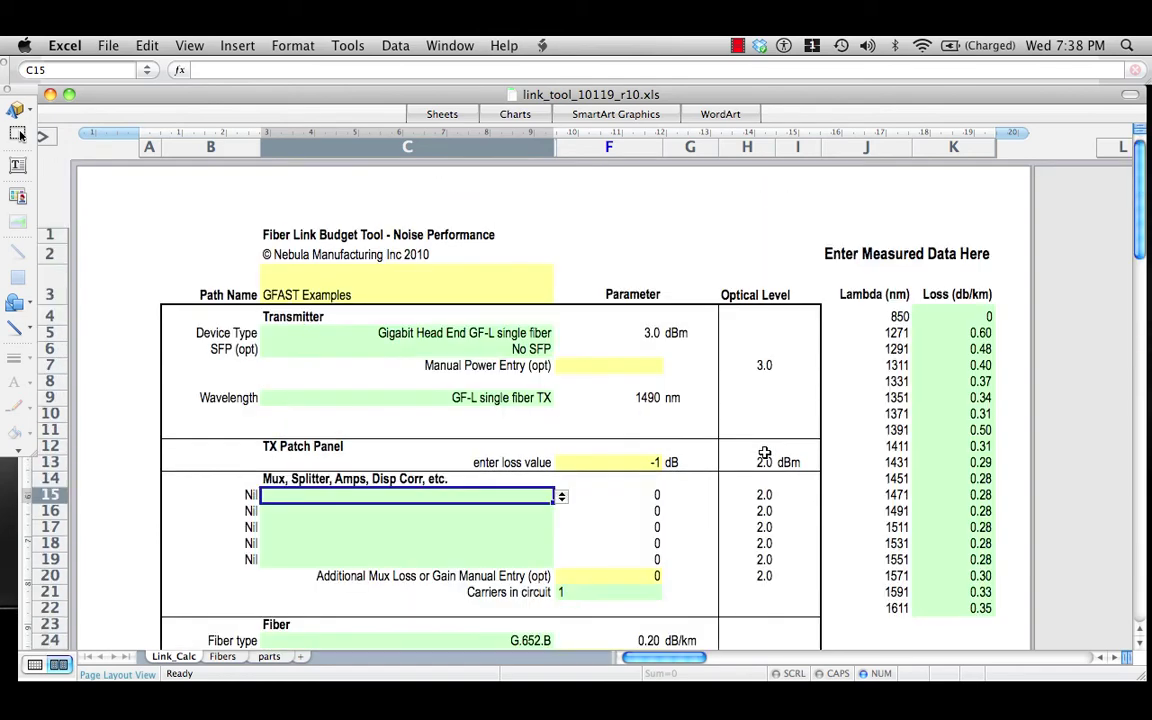
Set the transmitter's device type to Gigabit Head End GF-L SFP optics and its SFP to S-CWDM SFP 1 Gbps 28 dB (std band)
{"action": "left_click", "coordinate": [537, 334]}
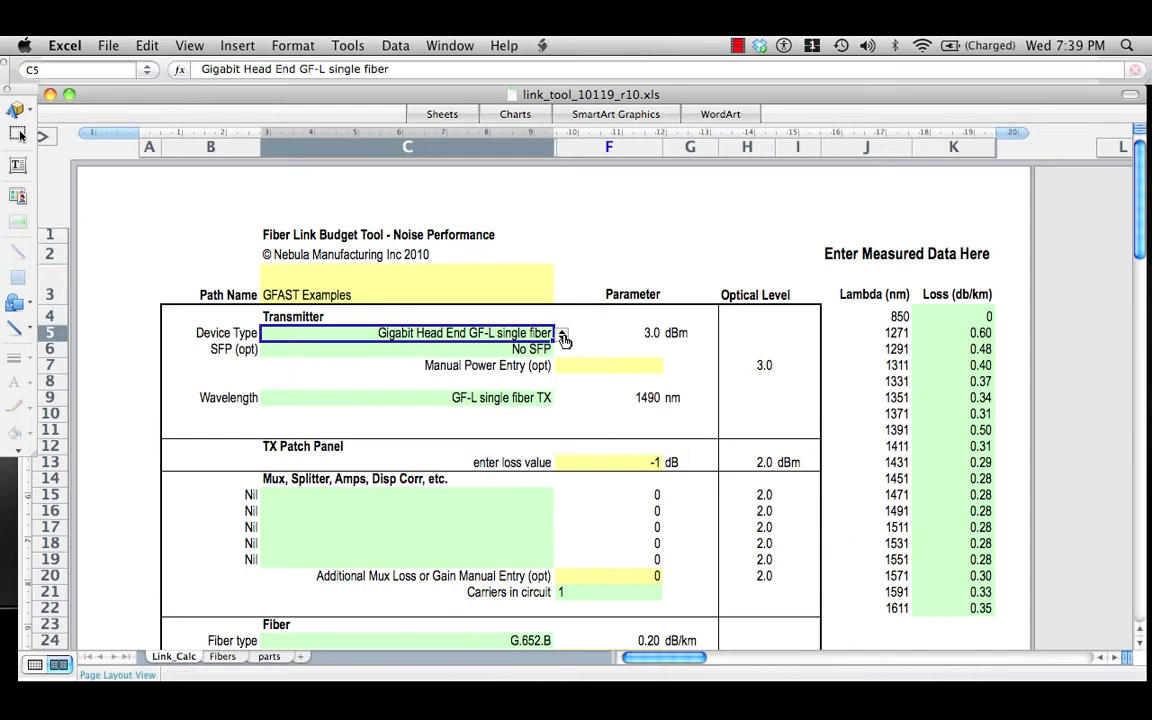
{"action": "left_click", "coordinate": [564, 337]}
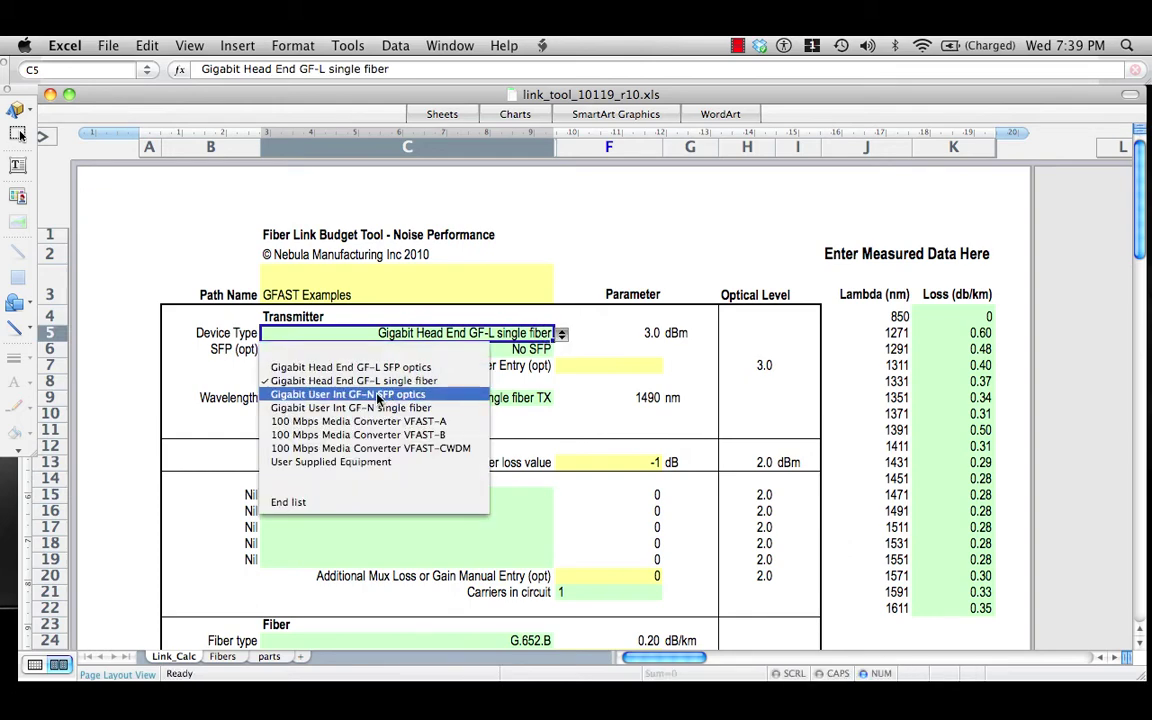
{"action": "left_click", "coordinate": [318, 367]}
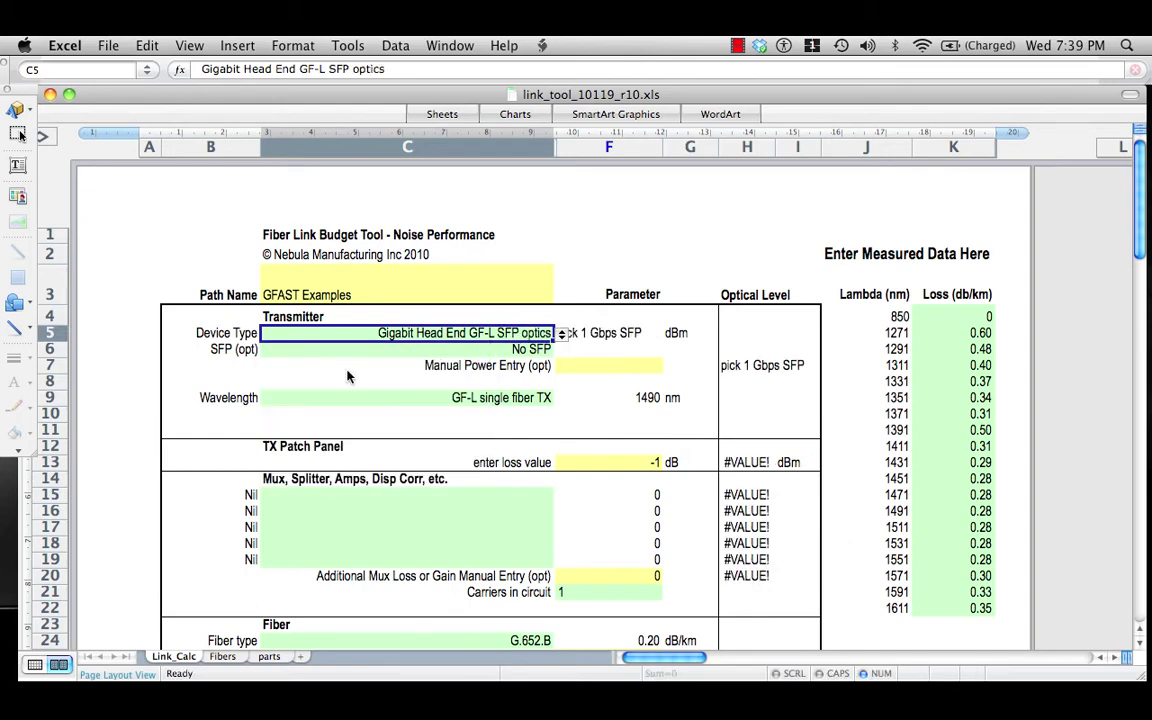
{"action": "left_click", "coordinate": [552, 350]}
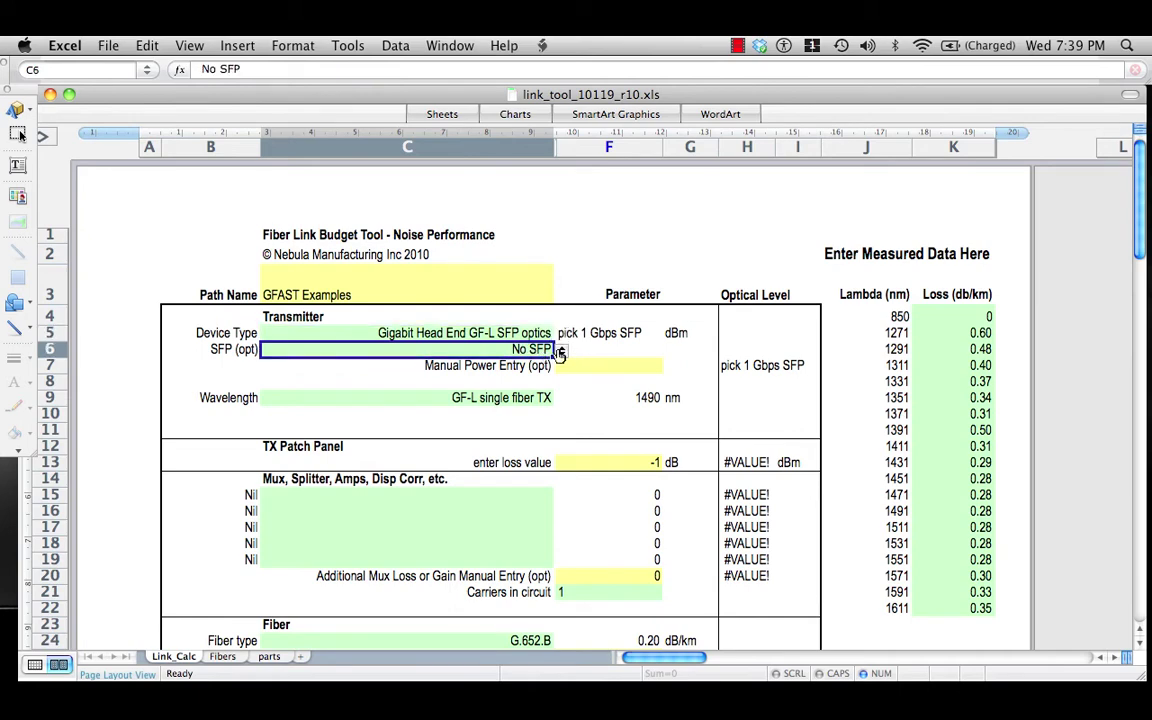
{"action": "left_click", "coordinate": [561, 351]}
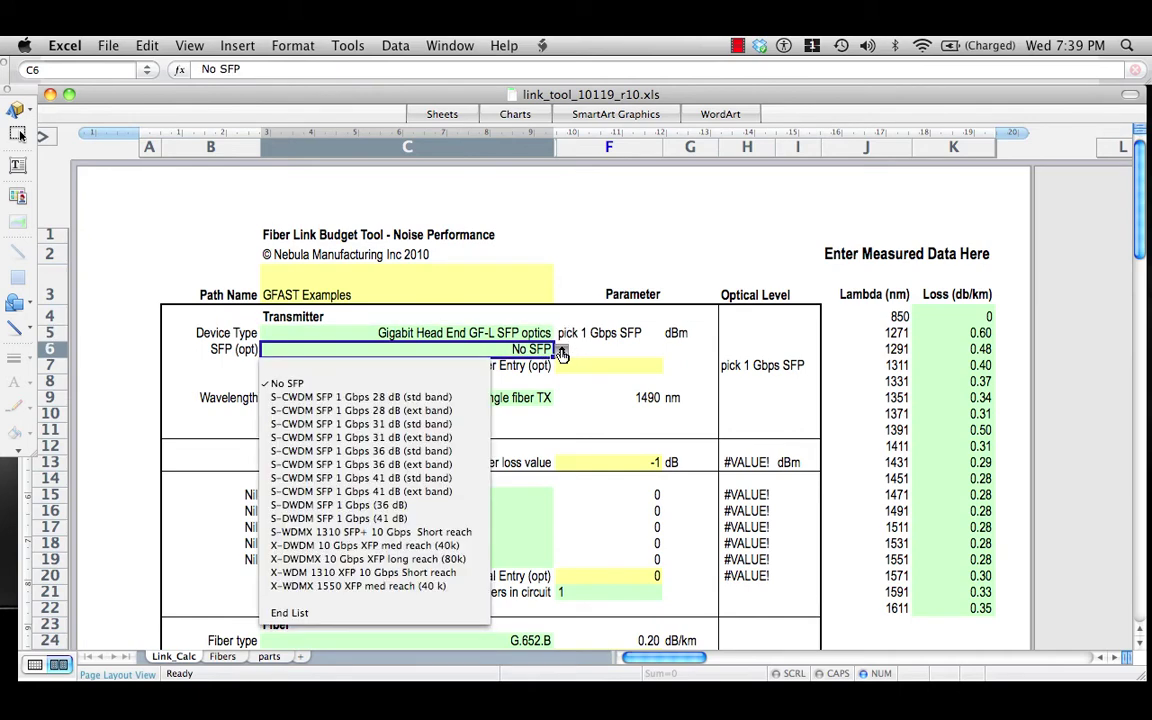
{"action": "left_click", "coordinate": [330, 397]}
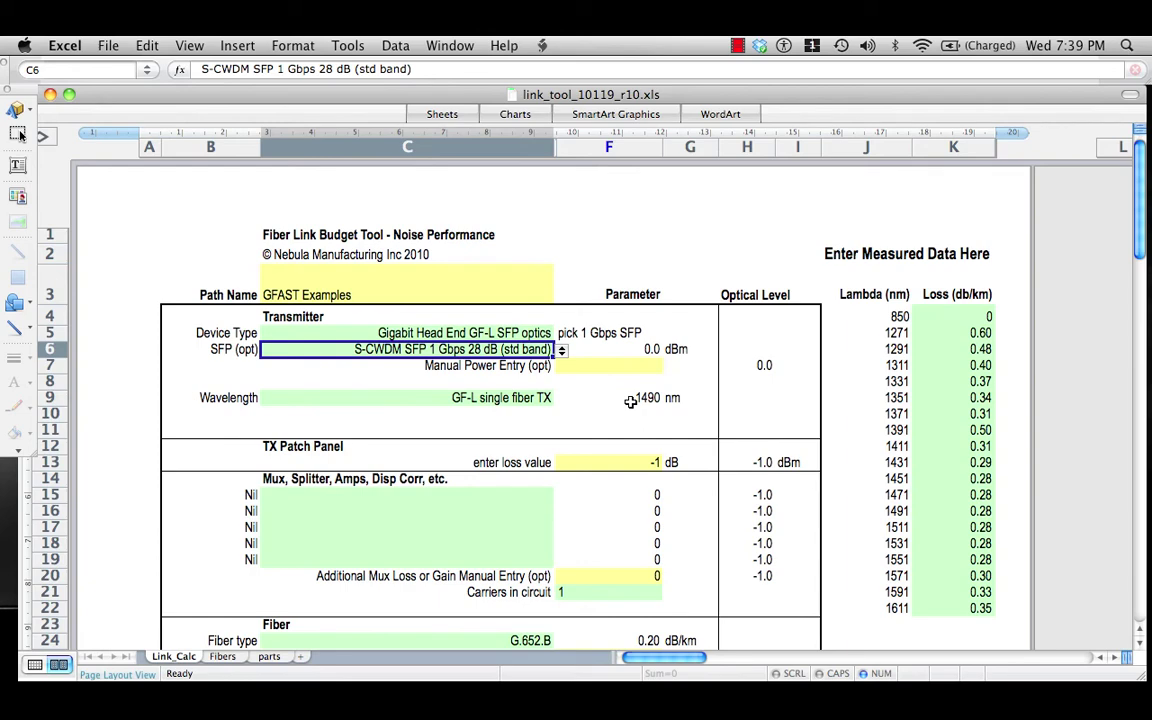
Set the transmitter's wavelength in cell C9 to 1491 (CWDM Std)
{"action": "scroll", "coordinate": [630, 401], "scroll_direction": "down", "scroll_amount": 3}
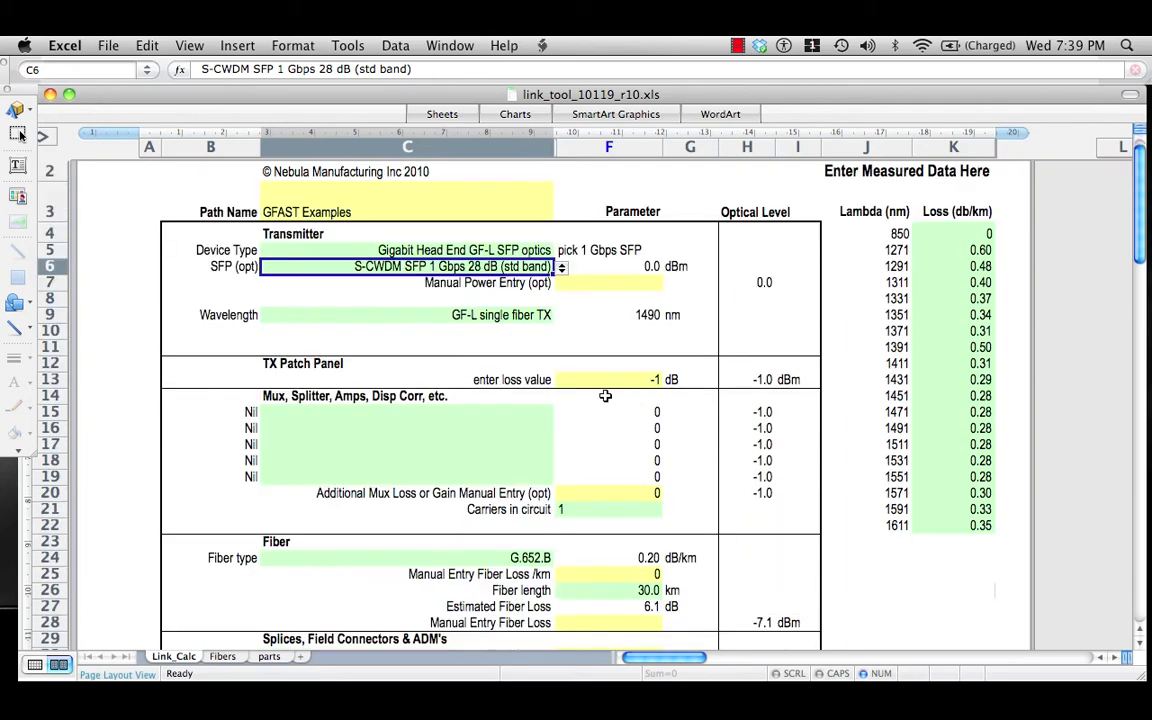
{"action": "left_click", "coordinate": [528, 314]}
{"action": "left_click", "coordinate": [563, 316]}
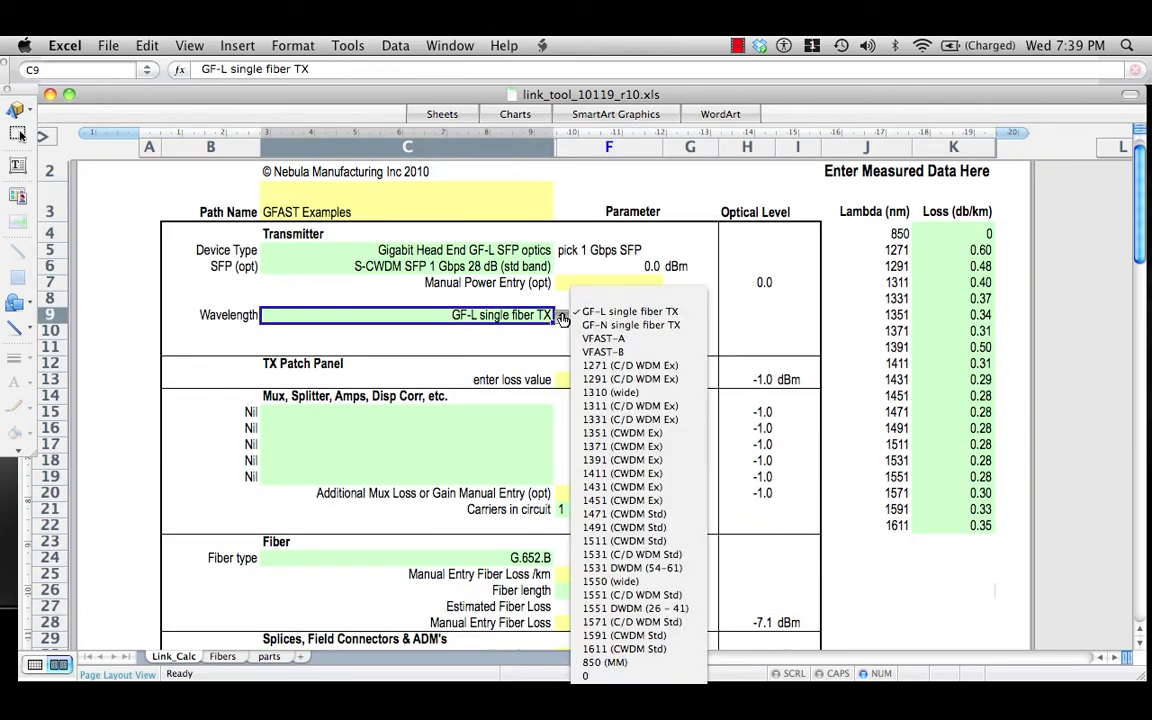
{"action": "left_click", "coordinate": [590, 528]}
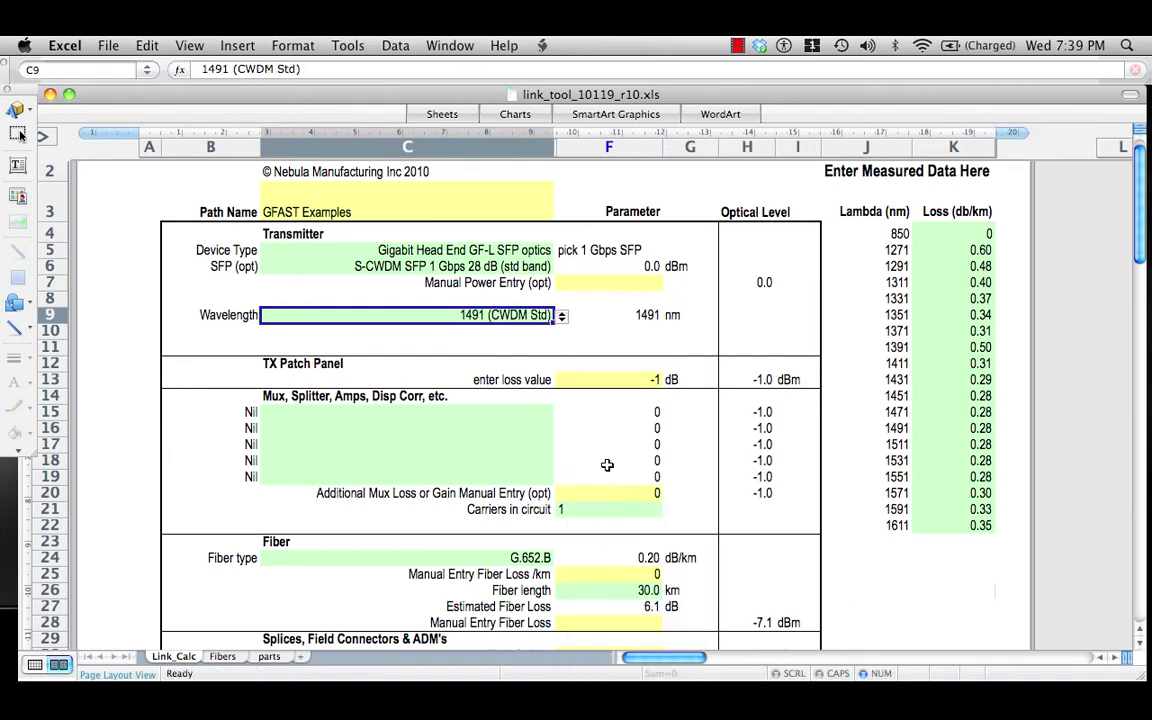
{"action": "scroll", "coordinate": [607, 464], "scroll_direction": "down", "scroll_amount": 5}
{"action": "scroll", "coordinate": [607, 464], "scroll_direction": "up", "scroll_amount": 4}
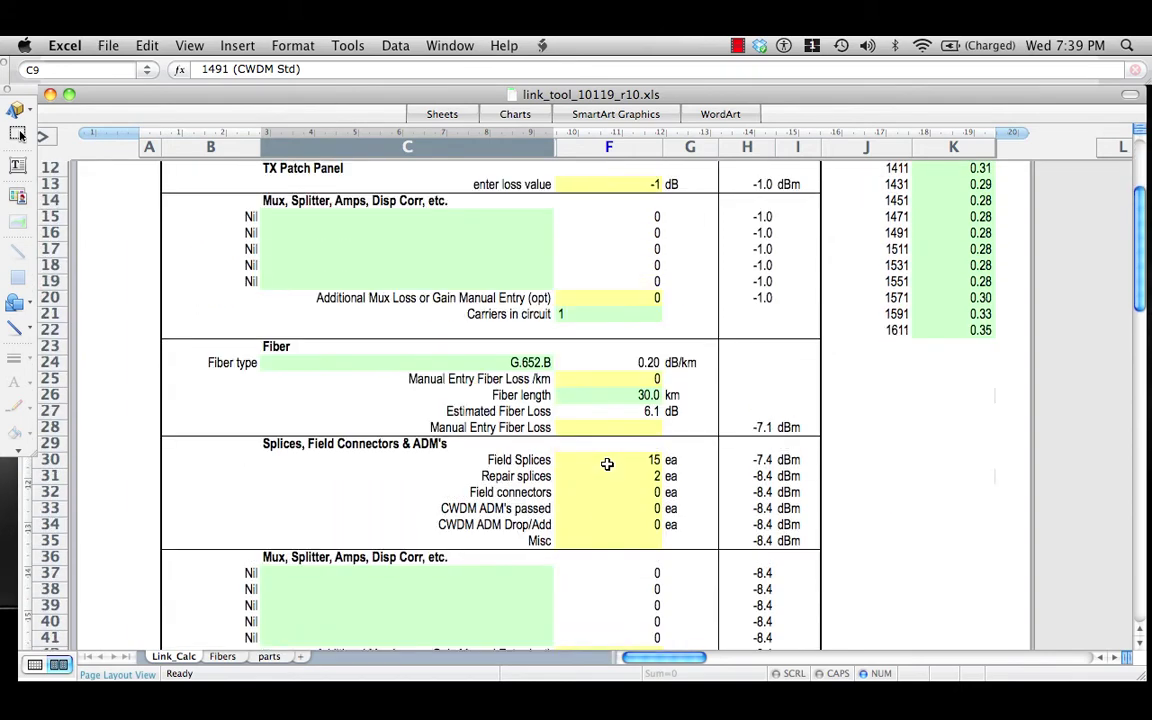
{"action": "scroll", "coordinate": [607, 464], "scroll_direction": "up", "scroll_amount": 2}
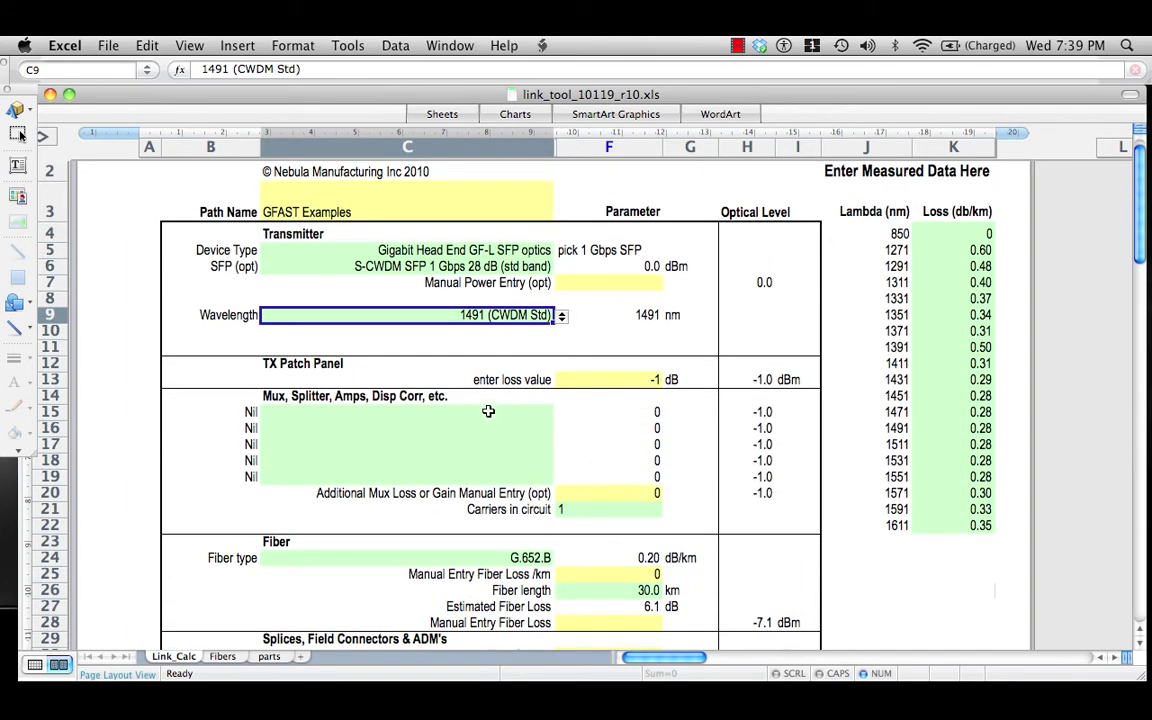
Change the fiber type in cell C24 to Measured
{"action": "scroll", "coordinate": [480, 505], "scroll_direction": "down", "scroll_amount": 2}
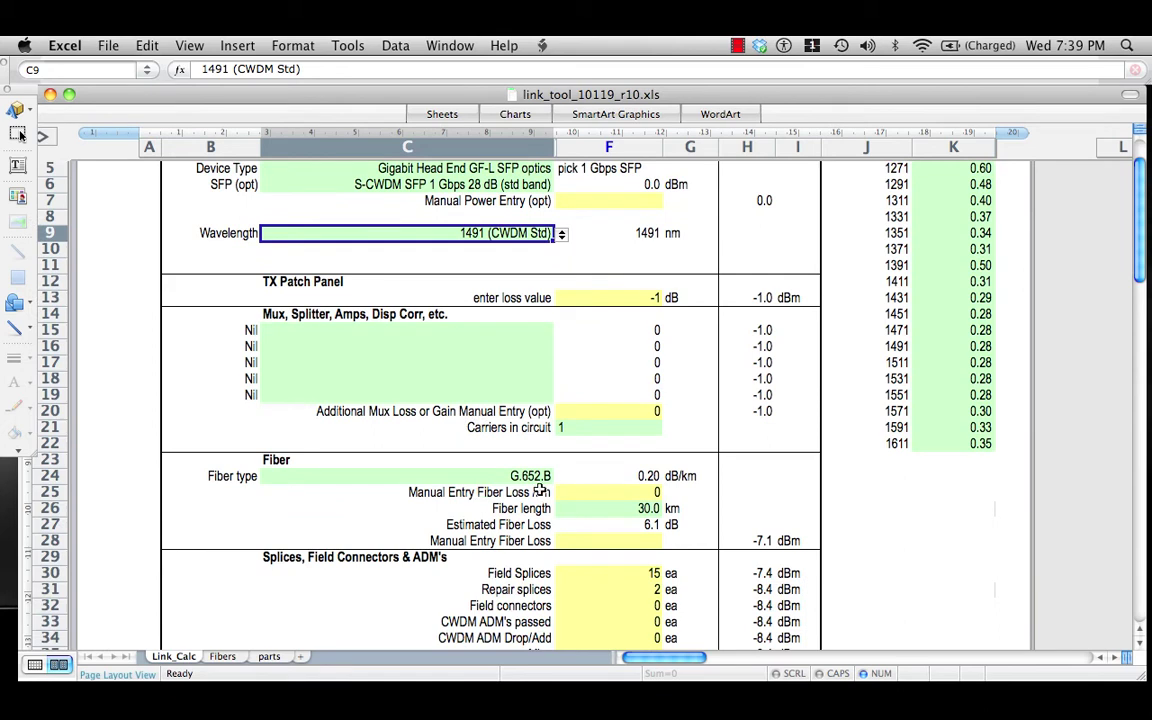
{"action": "scroll", "coordinate": [515, 435], "scroll_direction": "down", "scroll_amount": 1}
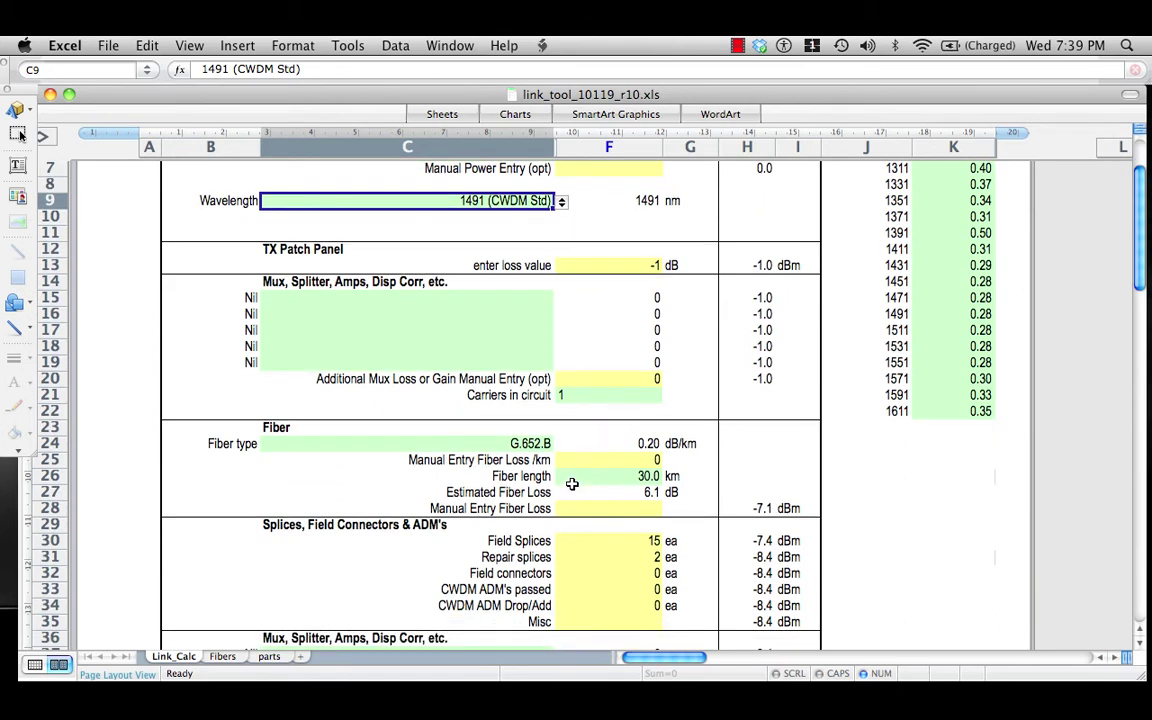
{"action": "left_click", "coordinate": [535, 443]}
{"action": "left_click", "coordinate": [561, 445]}
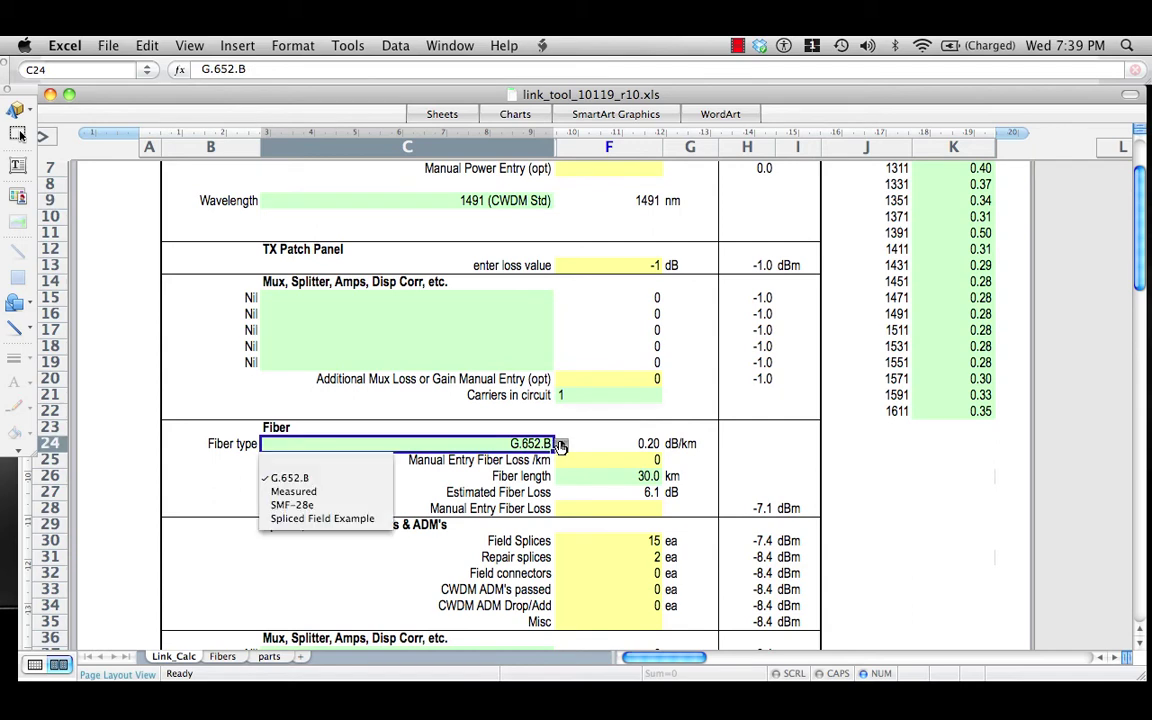
{"action": "left_click", "coordinate": [293, 491]}
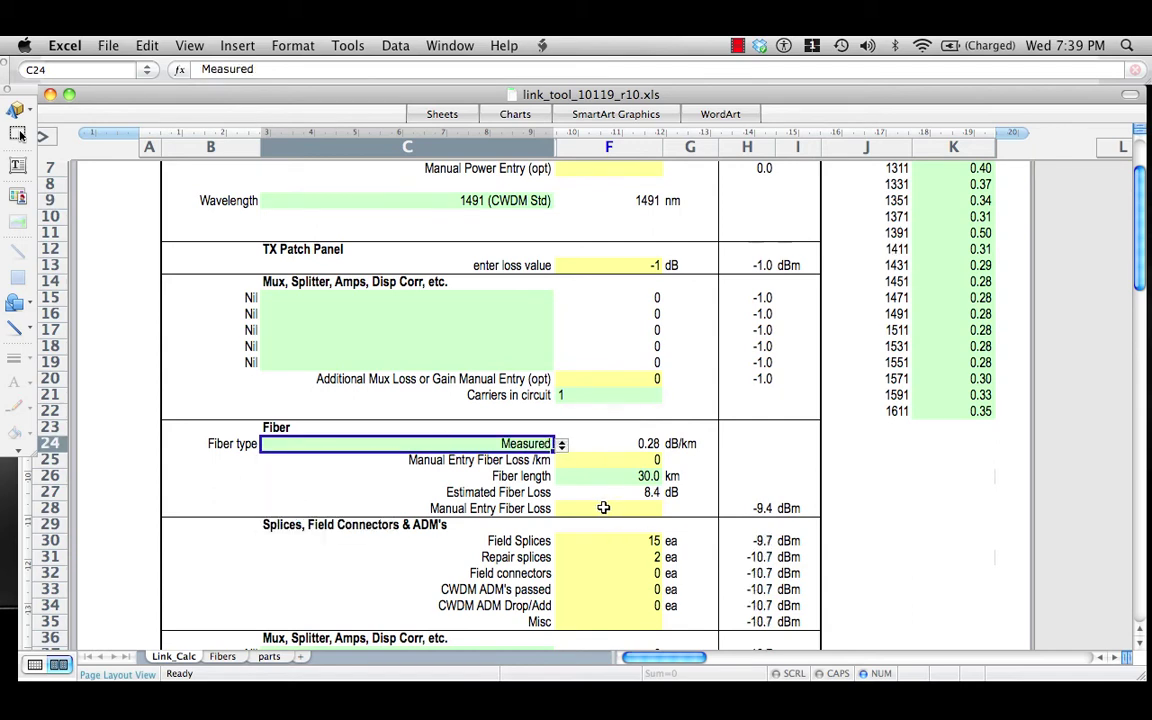
Set the receiver's device type to Gigabit User Int GF-N SFP optics and its SFP to S-CWDM SFP 1 Gbps 28 dB (std band)
{"action": "scroll", "coordinate": [603, 508], "scroll_direction": "down", "scroll_amount": 1}
{"action": "scroll", "coordinate": [646, 460], "scroll_direction": "down", "scroll_amount": 3}
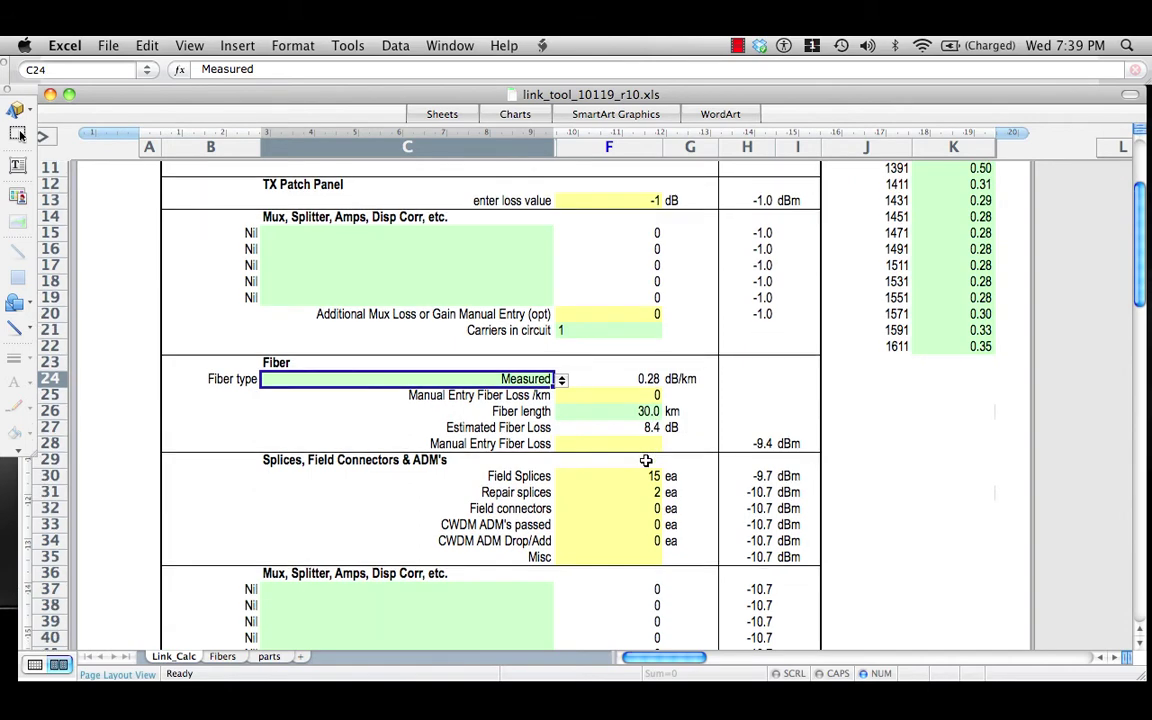
{"action": "scroll", "coordinate": [646, 460], "scroll_direction": "down", "scroll_amount": 10}
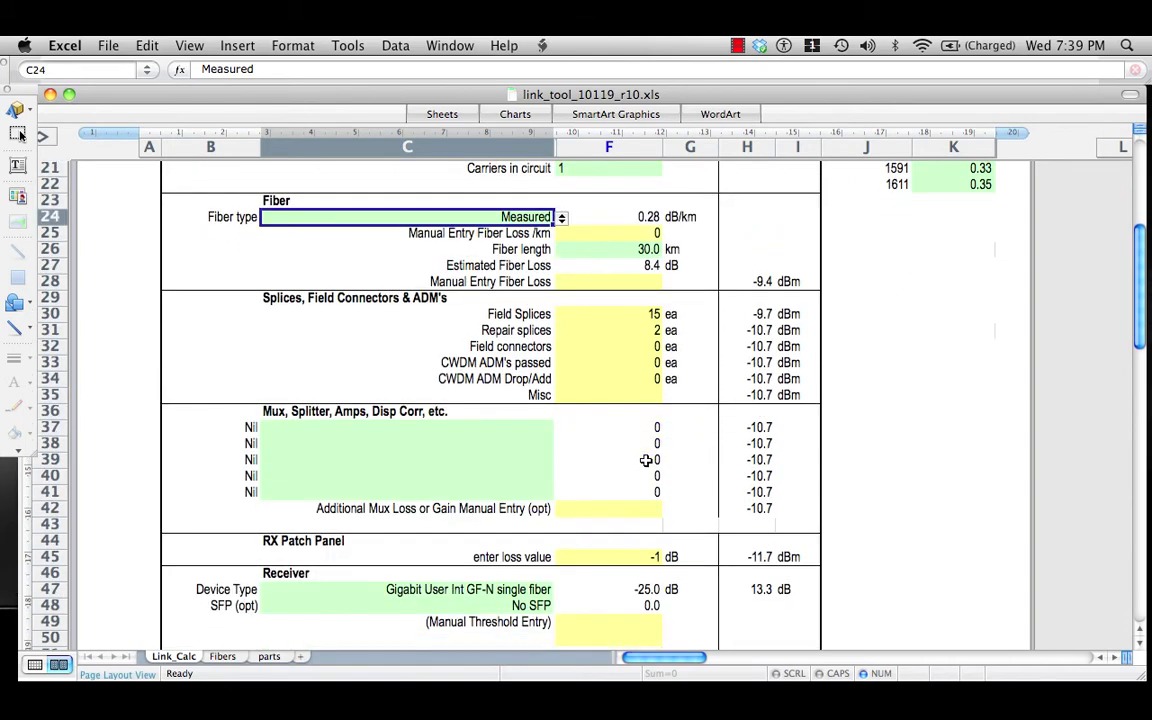
{"action": "scroll", "coordinate": [646, 460], "scroll_direction": "down", "scroll_amount": 3}
{"action": "left_click", "coordinate": [522, 541]}
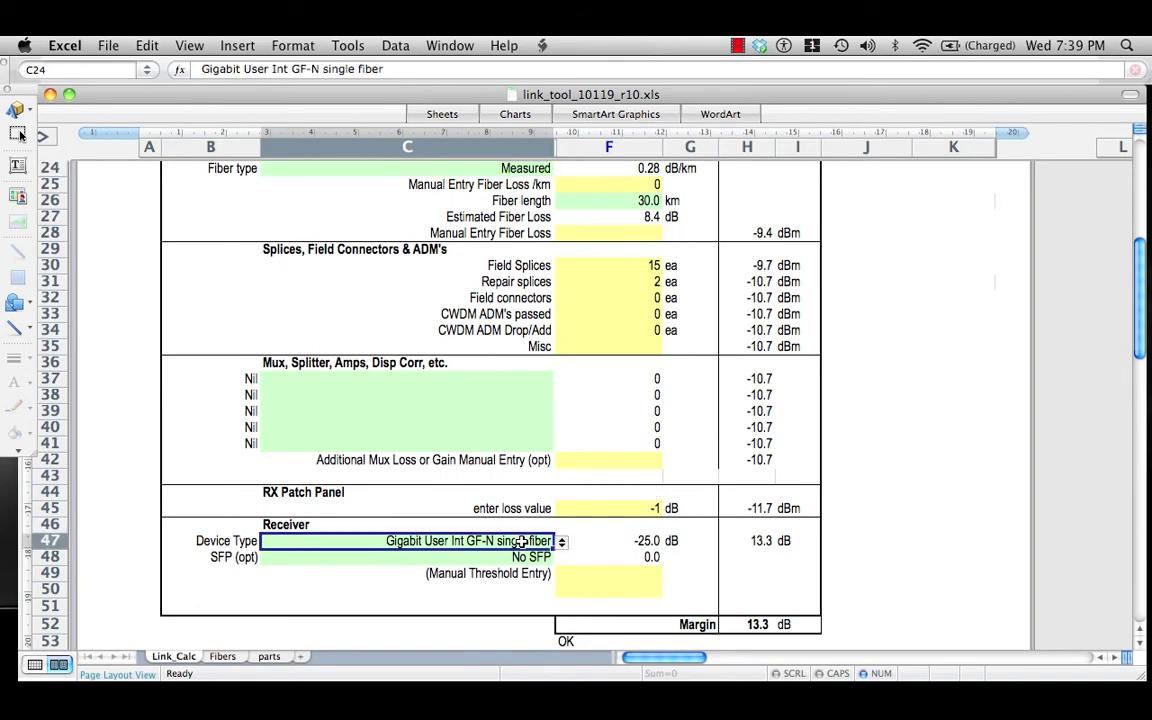
{"action": "left_click", "coordinate": [562, 541]}
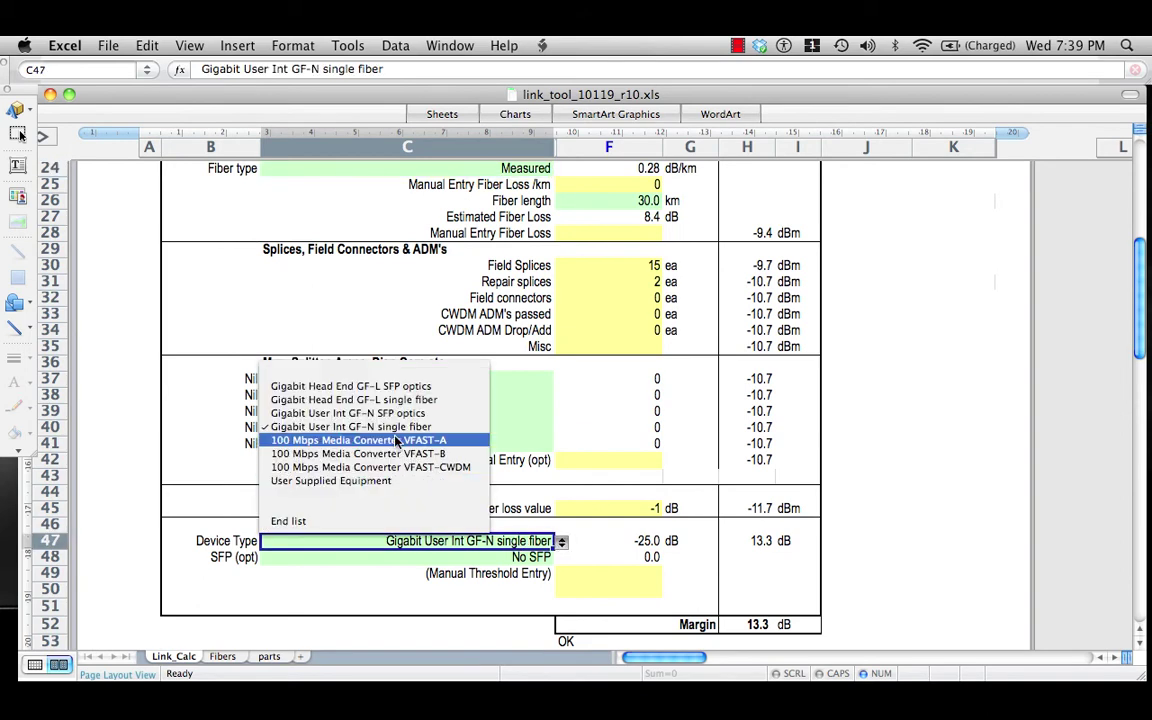
{"action": "left_click", "coordinate": [373, 413]}
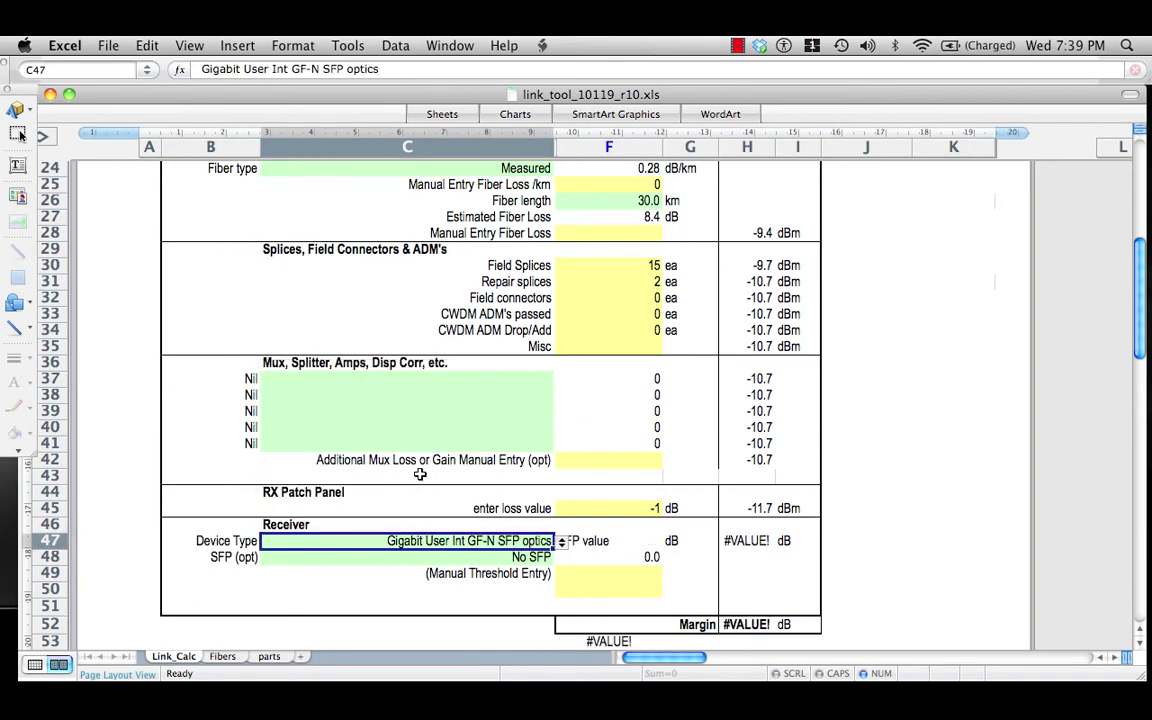
{"action": "left_click", "coordinate": [553, 557]}
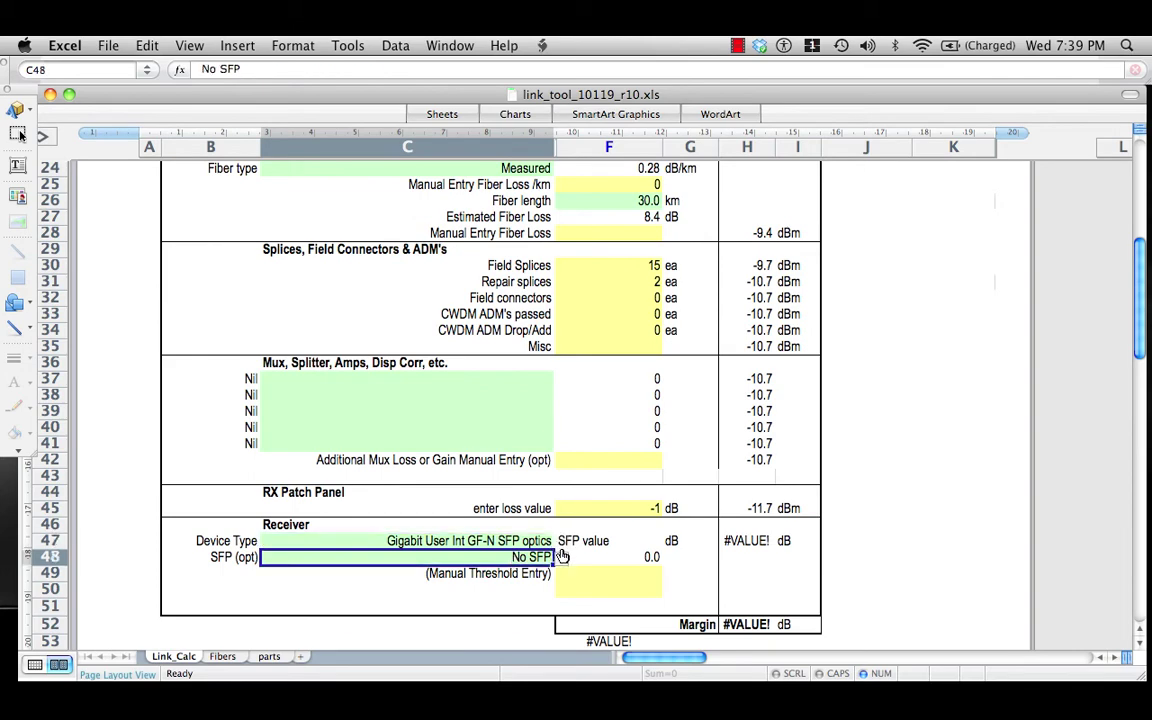
{"action": "left_click", "coordinate": [562, 558]}
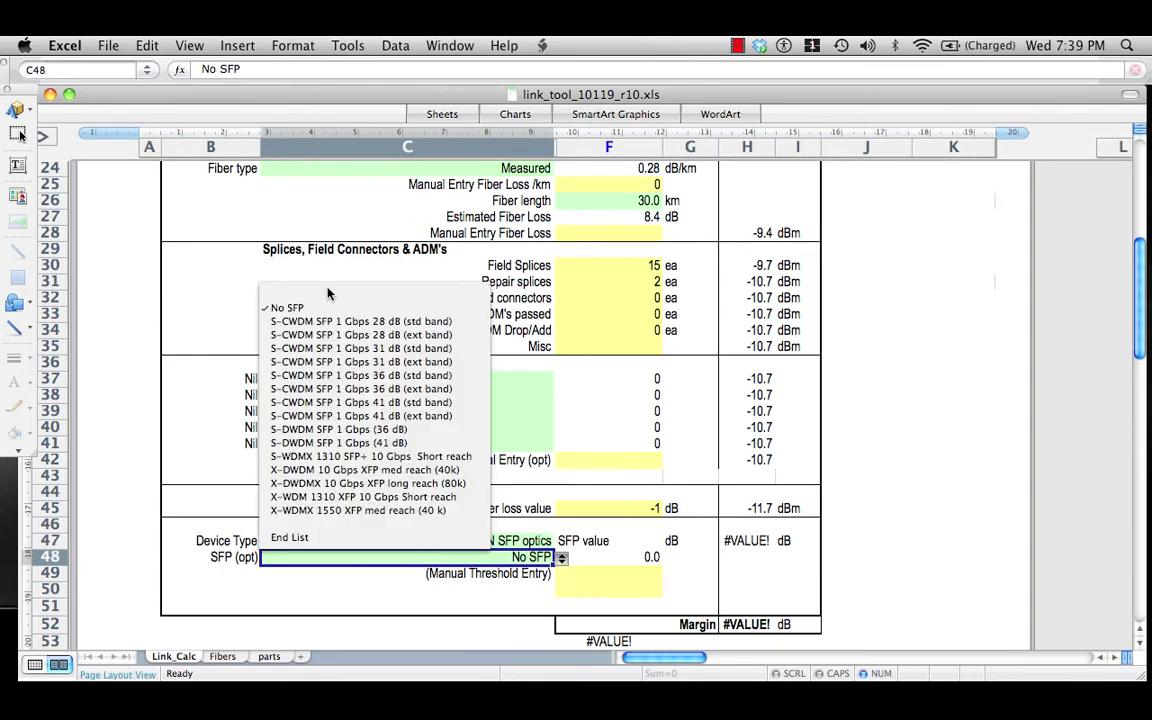
{"action": "left_click", "coordinate": [305, 325]}
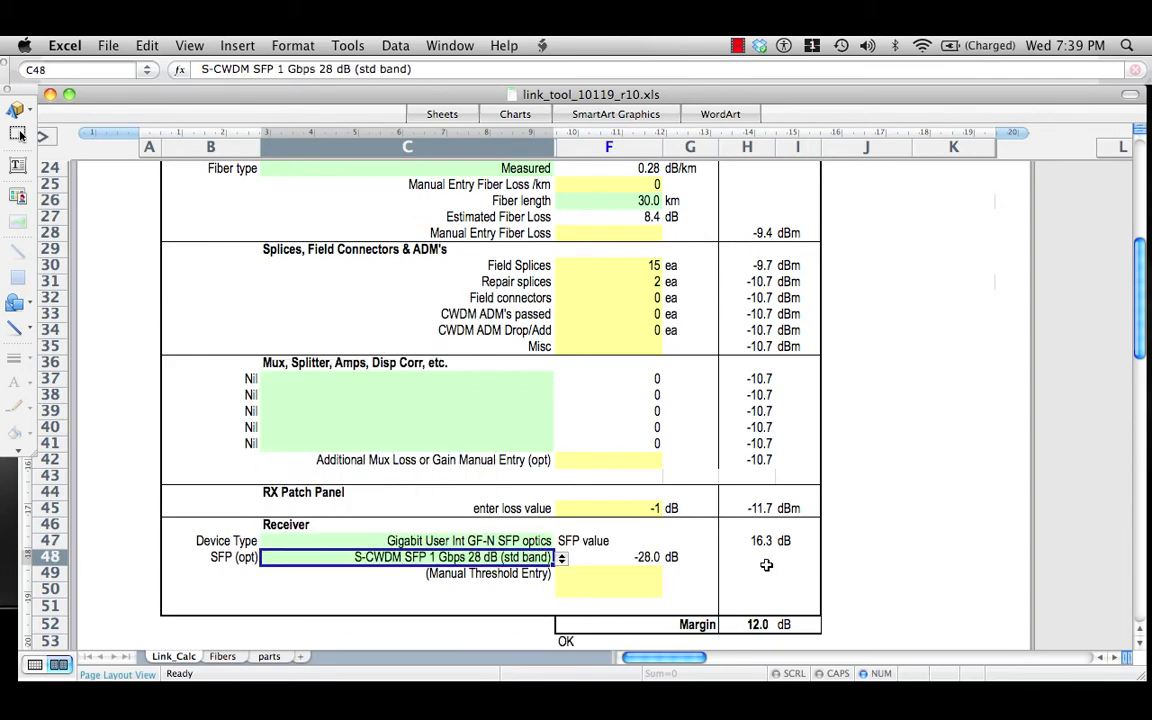
Set the fiber length in cell F26 to 80 km and check the resulting link margin
{"action": "scroll", "coordinate": [745, 625], "scroll_direction": "up", "scroll_amount": 1}
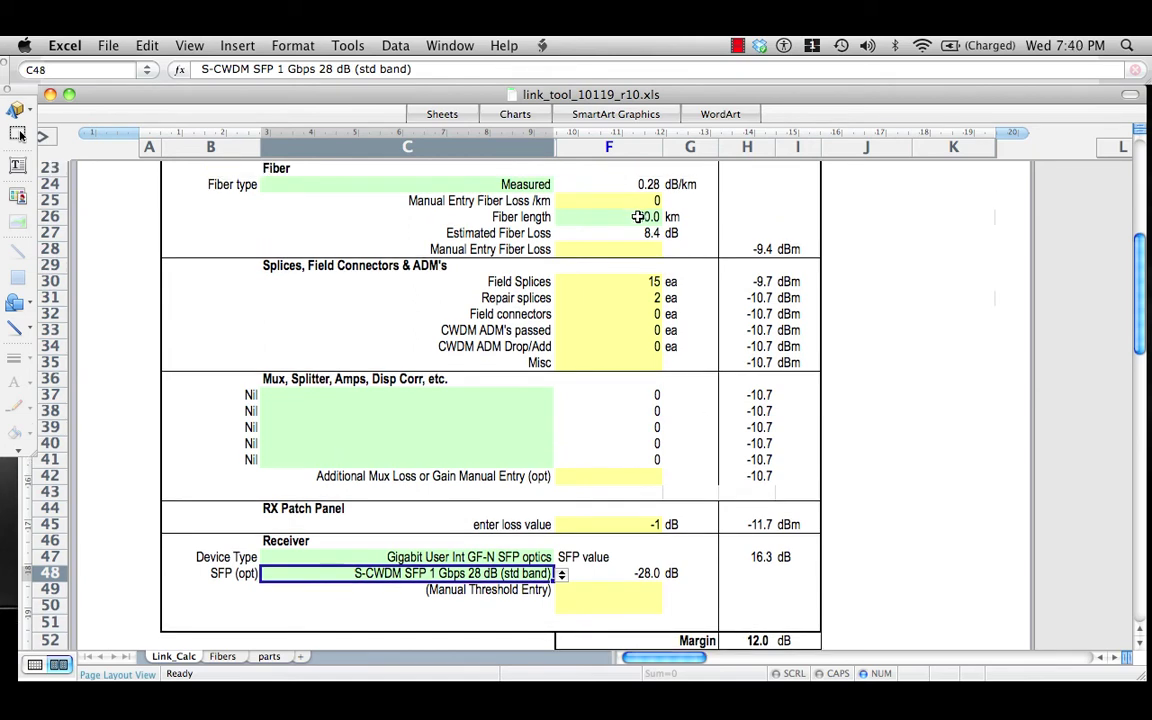
{"action": "left_click", "coordinate": [600, 217]}
{"action": "type", "text": "80"}
{"action": "key", "text": "Return"}
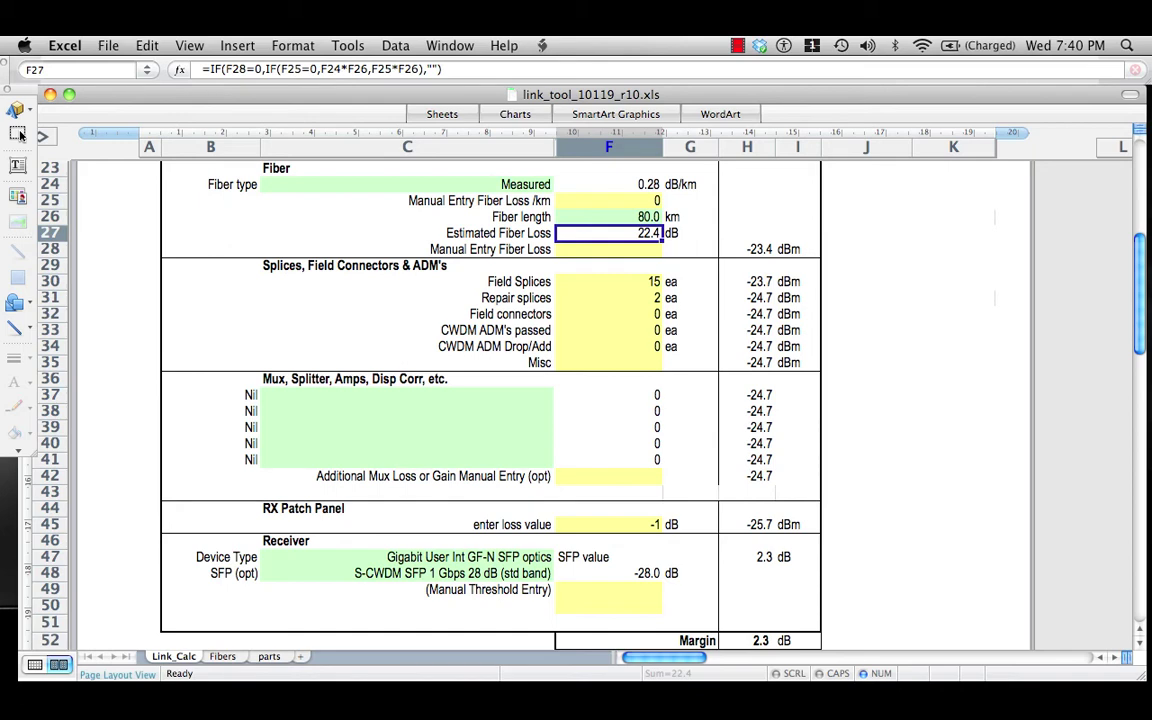
{"action": "scroll", "coordinate": [590, 400], "scroll_direction": "down", "scroll_amount": 5}
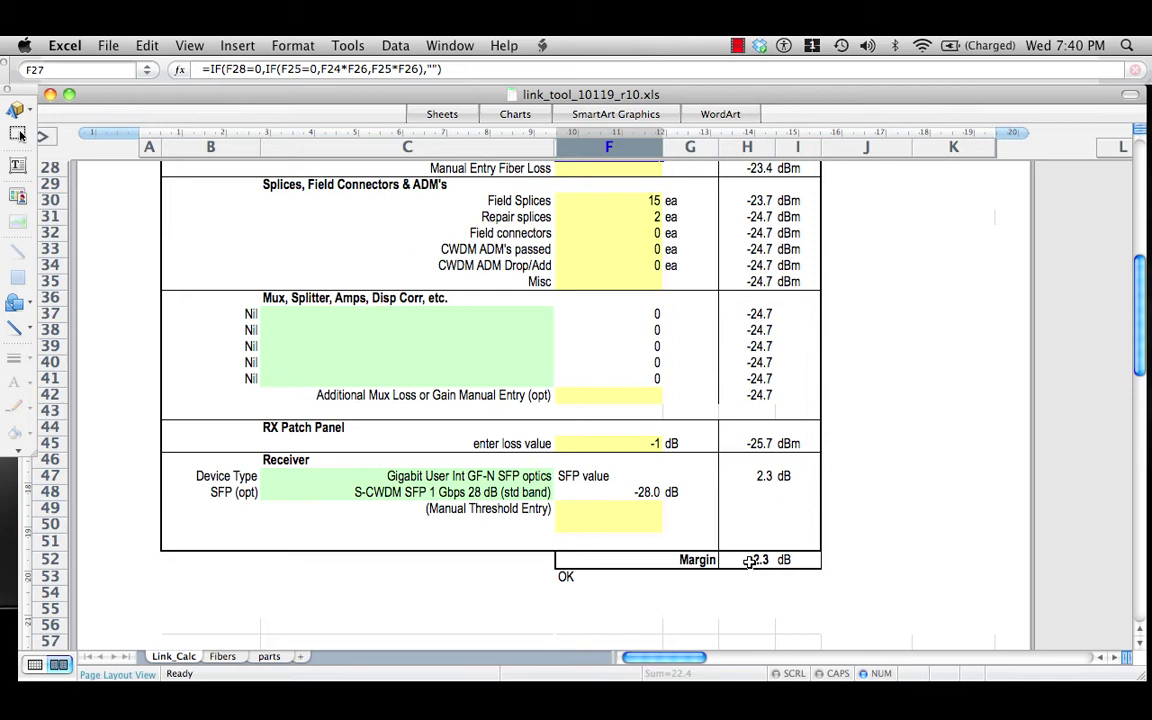
{"action": "scroll", "coordinate": [749, 562], "scroll_direction": "up", "scroll_amount": 4}
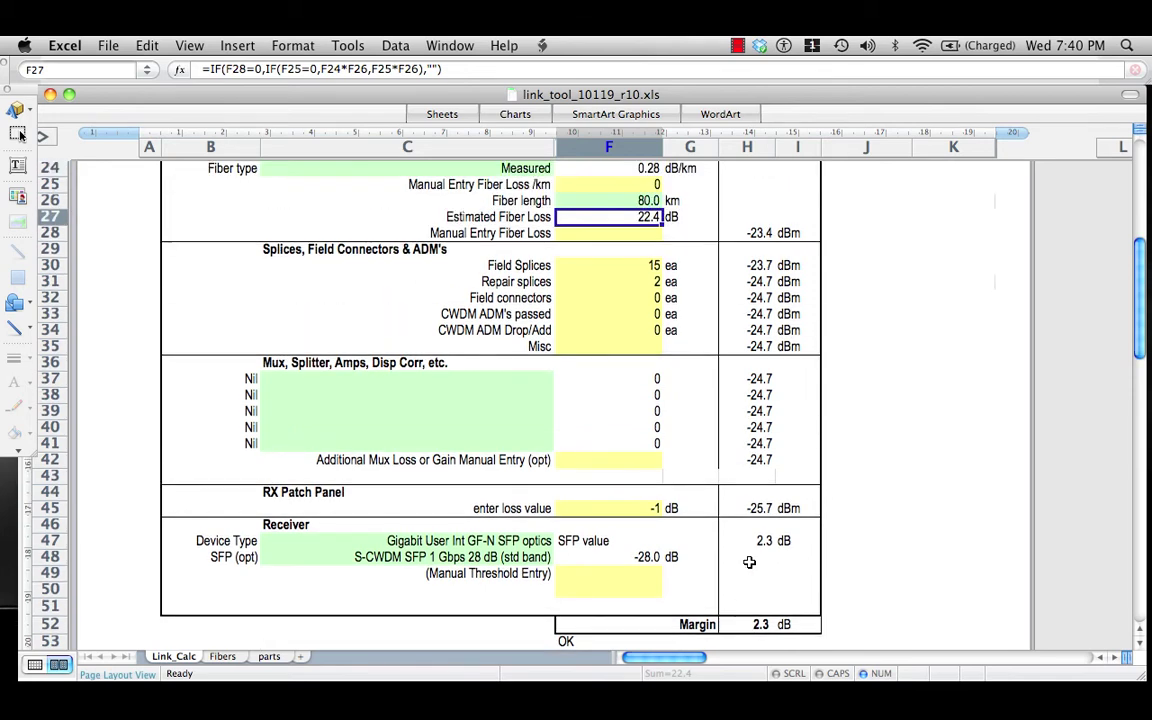
{"action": "scroll", "coordinate": [749, 562], "scroll_direction": "up", "scroll_amount": 1}
{"action": "scroll", "coordinate": [749, 562], "scroll_direction": "up", "scroll_amount": 1}
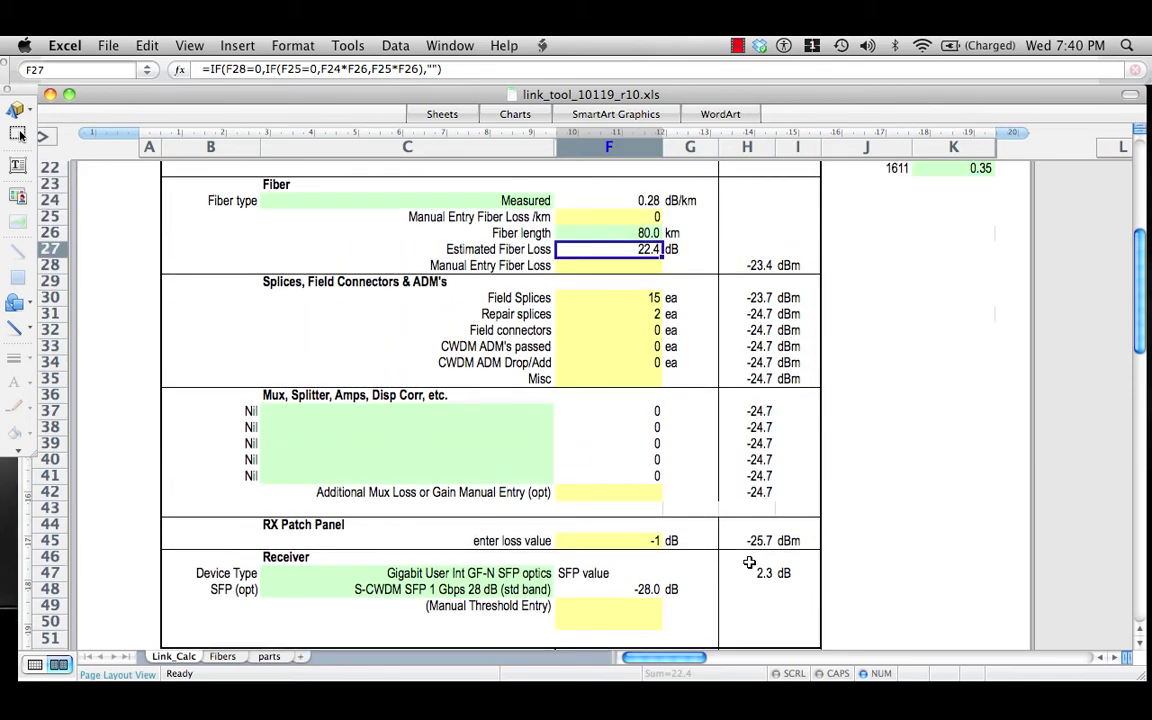
Set the transmitter's SFP in cell C6 to S-CWDM SFP 1 Gbps 31 dB (std band)
{"action": "scroll", "coordinate": [749, 562], "scroll_direction": "down", "scroll_amount": 1}
{"action": "scroll", "coordinate": [749, 562], "scroll_direction": "up", "scroll_amount": 19}
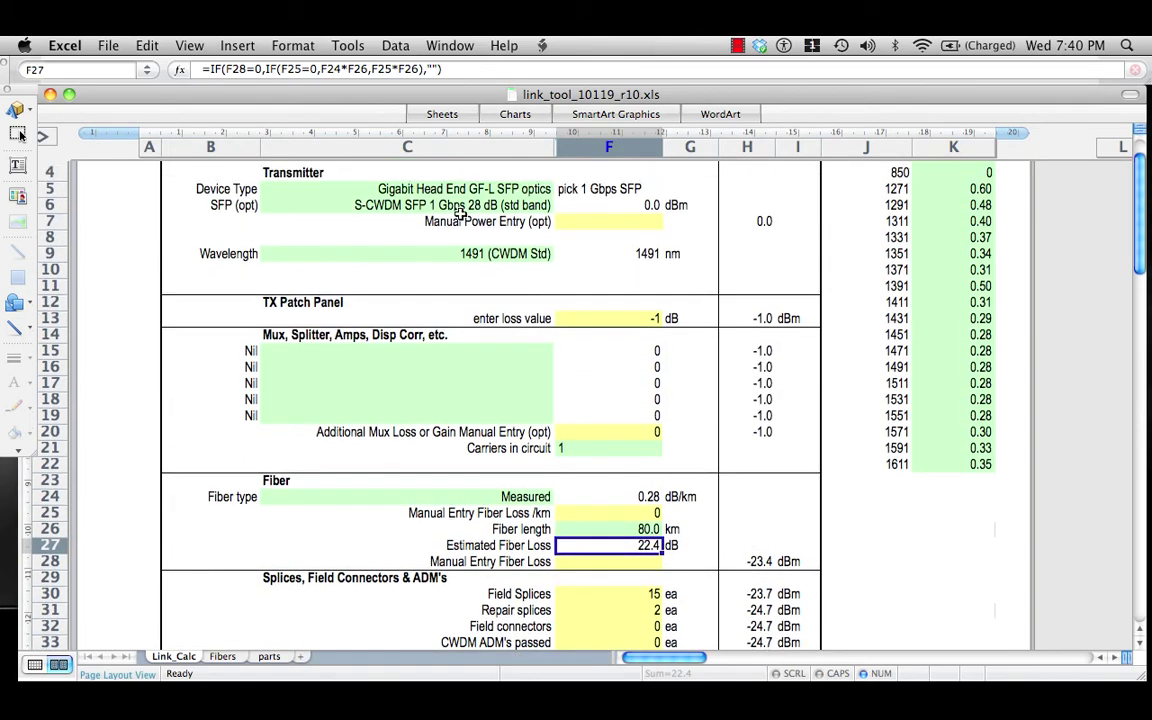
{"action": "left_click", "coordinate": [479, 205]}
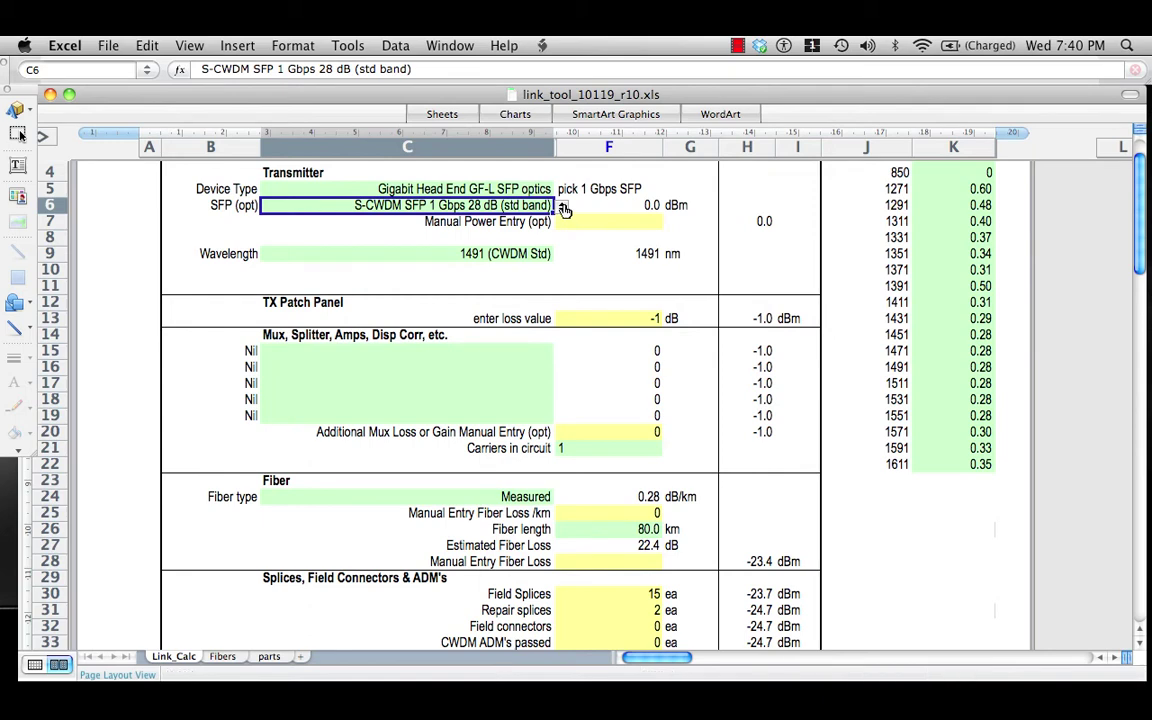
{"action": "left_click", "coordinate": [562, 205]}
{"action": "left_click", "coordinate": [360, 280]}
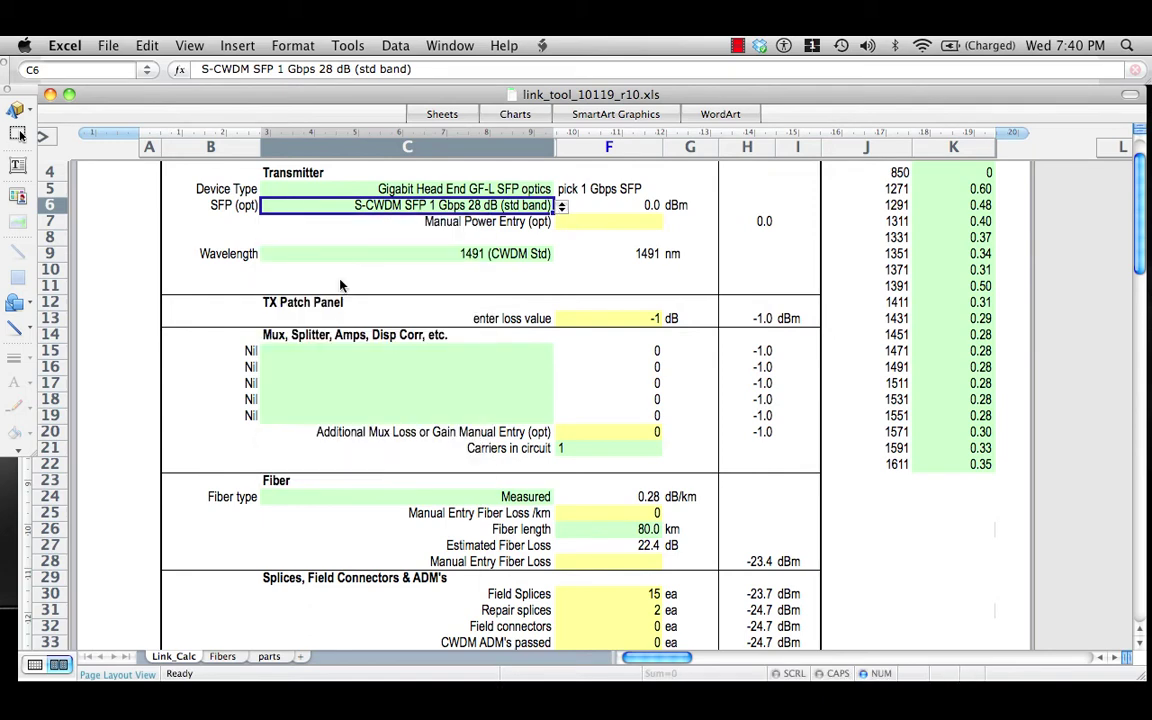
Set the receiver's SFP in cell C48 to S-CWDM SFP 1 Gbps 31 dB (std band)
{"action": "scroll", "coordinate": [559, 290], "scroll_direction": "down", "scroll_amount": 3}
{"action": "scroll", "coordinate": [559, 290], "scroll_direction": "down", "scroll_amount": 6}
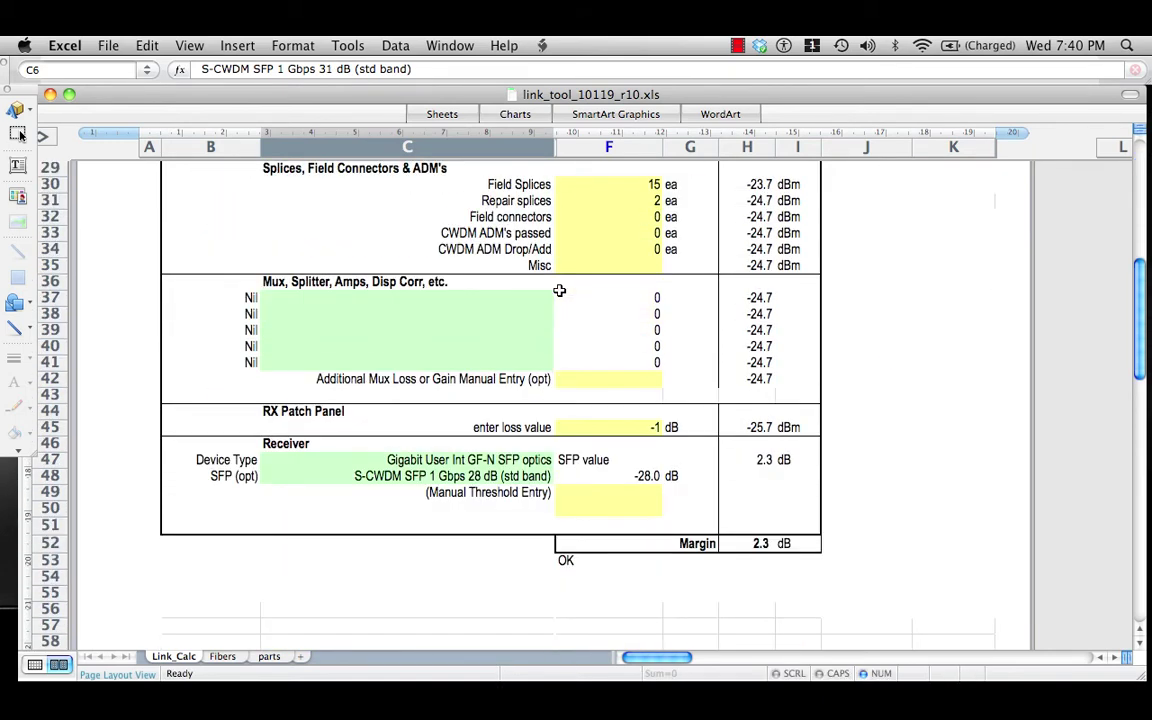
{"action": "left_click", "coordinate": [492, 480]}
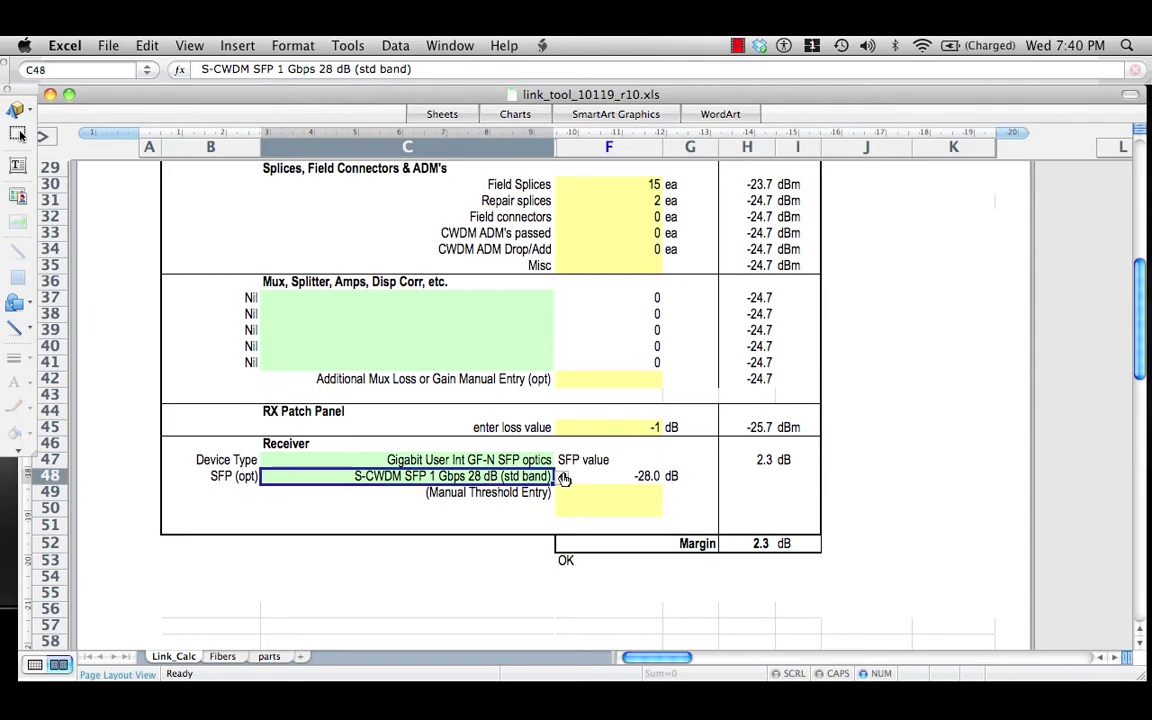
{"action": "left_click", "coordinate": [562, 477]}
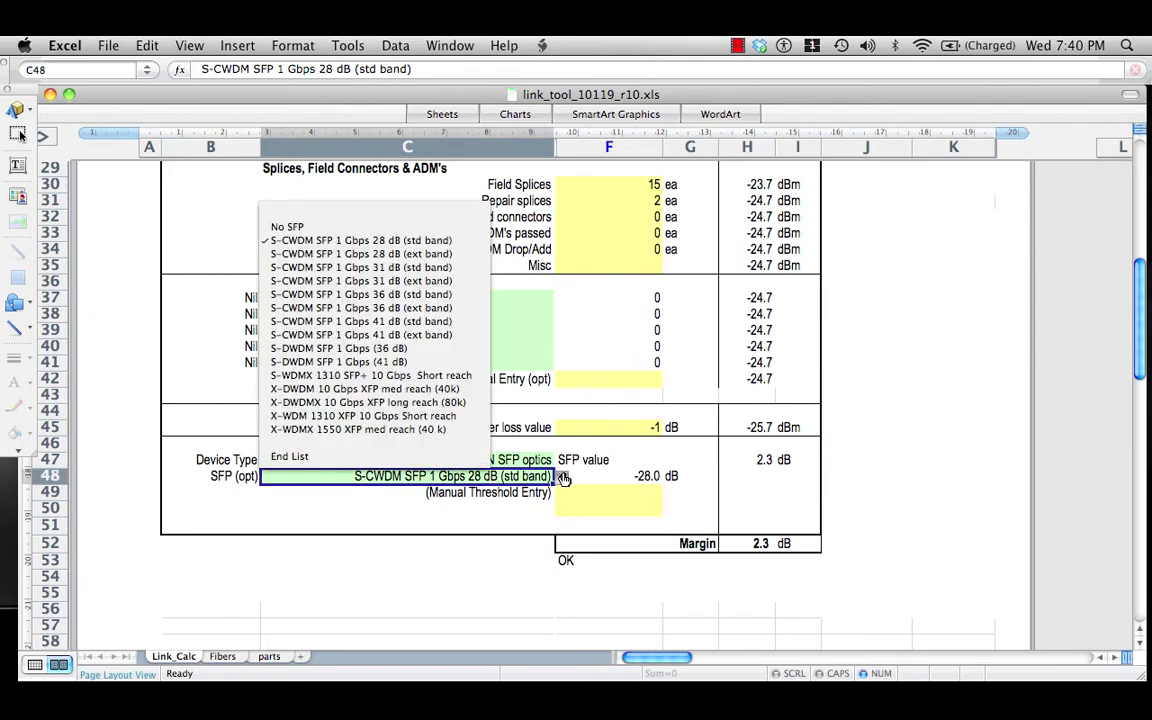
{"action": "left_click", "coordinate": [340, 268]}
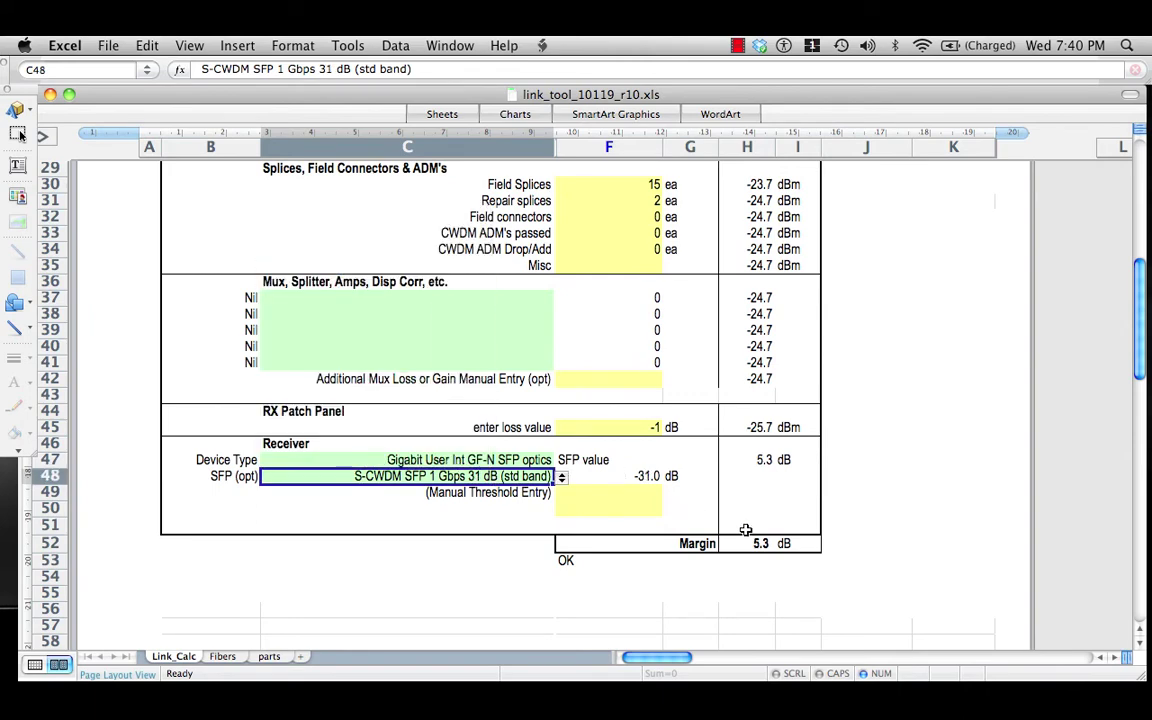
Check the GFAST DWDM fiber pair in the PowerPoint slide show and return to the Excel link budget
{"action": "scroll", "coordinate": [745, 530], "scroll_direction": "up", "scroll_amount": 9}
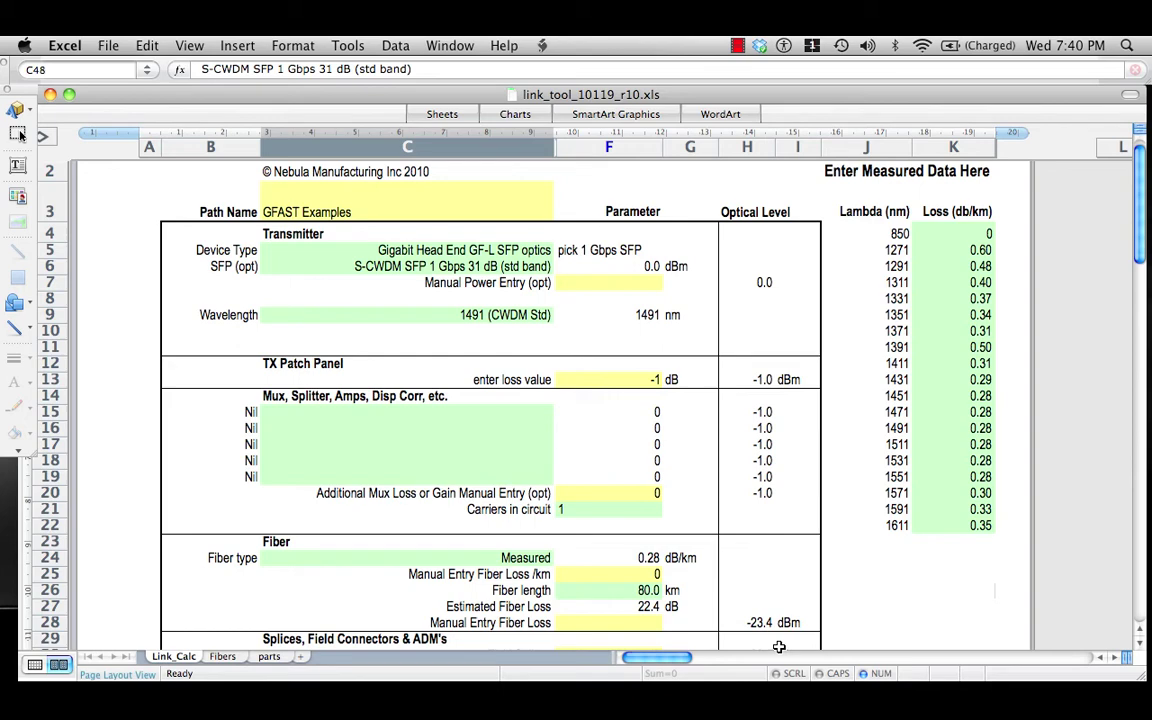
{"action": "key", "text": "super+Tab"}
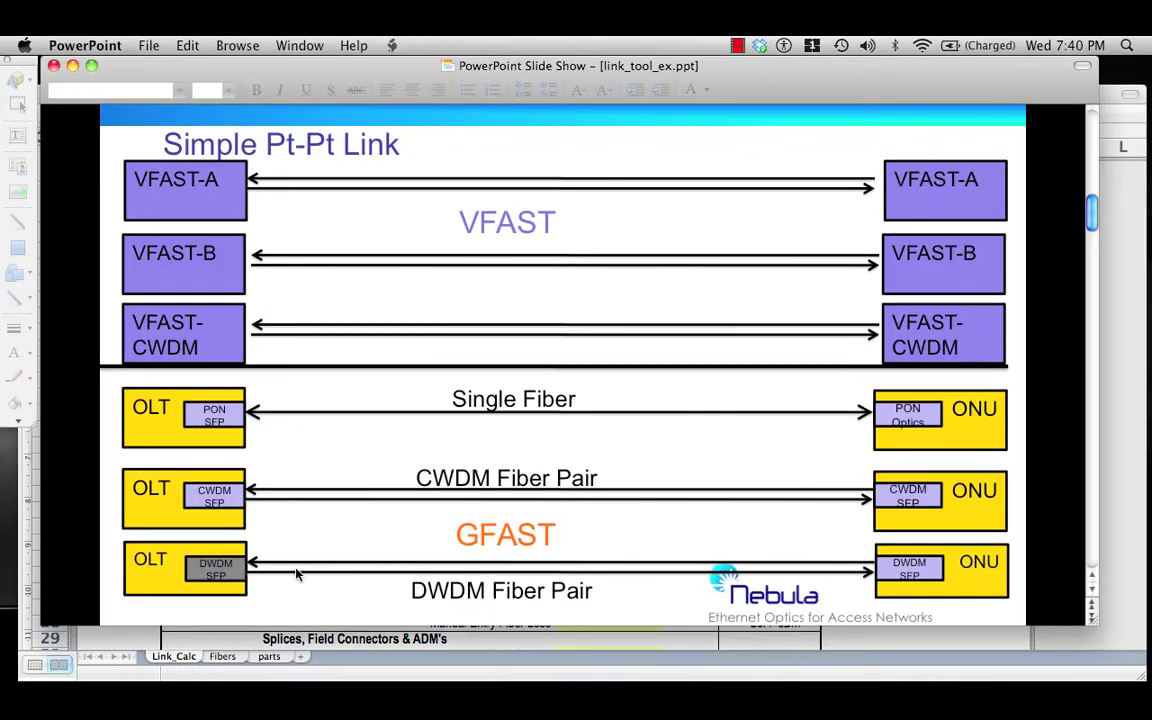
{"action": "key", "text": "super+Tab"}
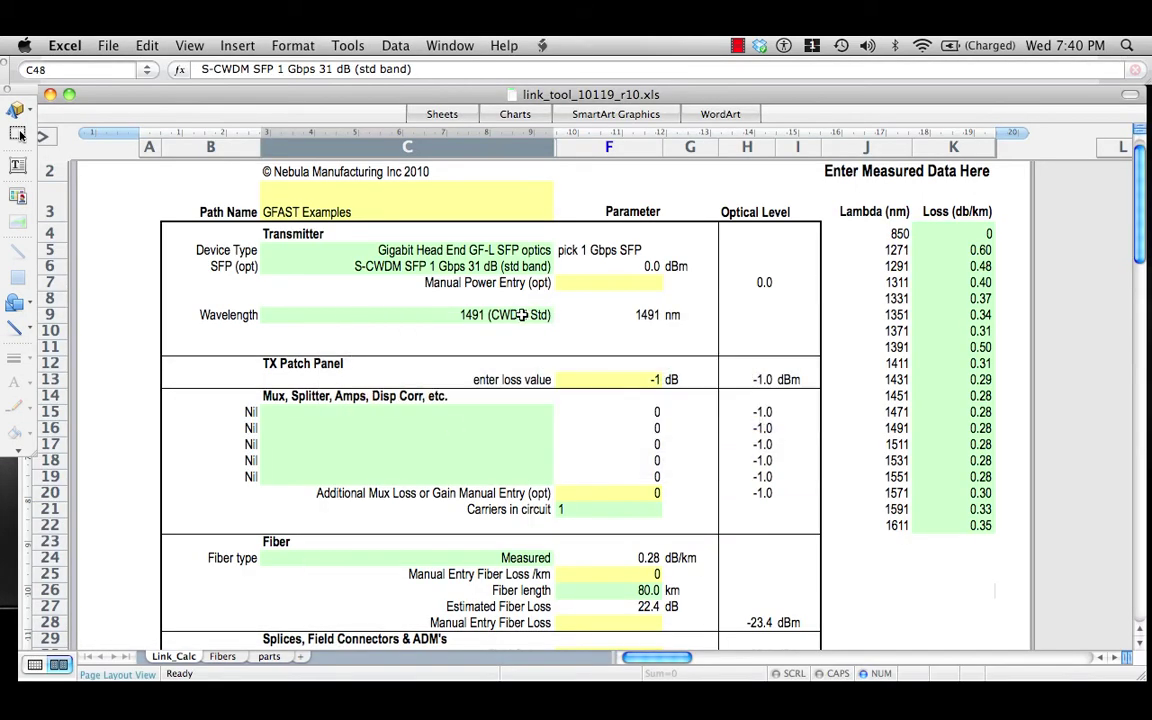
Change the transmitter's SFP in cell C6 to S-DWDM SFP 1 Gbps (36 dB)
{"action": "left_click", "coordinate": [521, 314]}
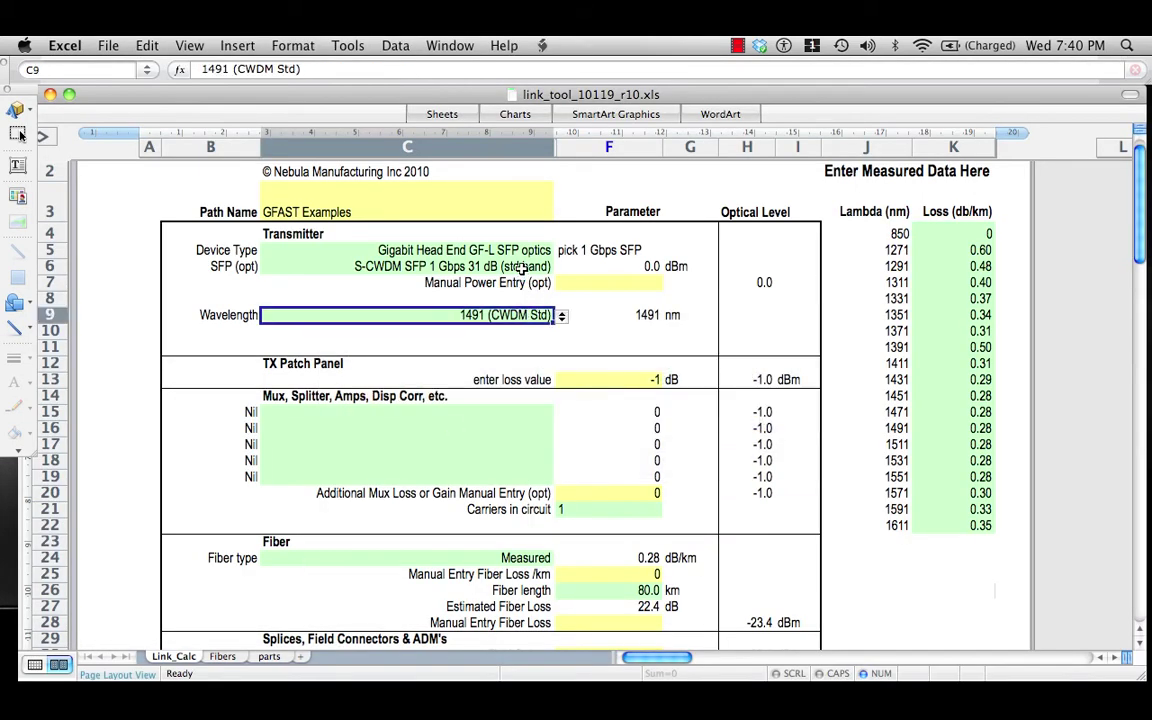
{"action": "left_click", "coordinate": [521, 267]}
{"action": "left_click", "coordinate": [561, 270]}
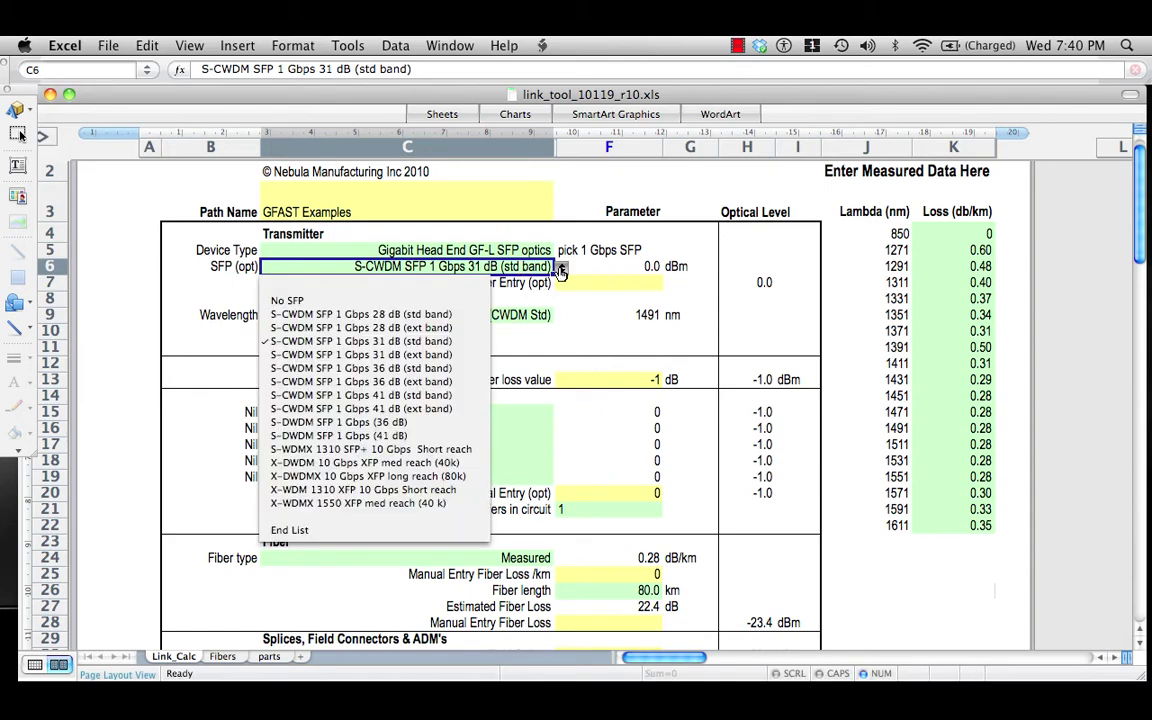
{"action": "left_click", "coordinate": [296, 424]}
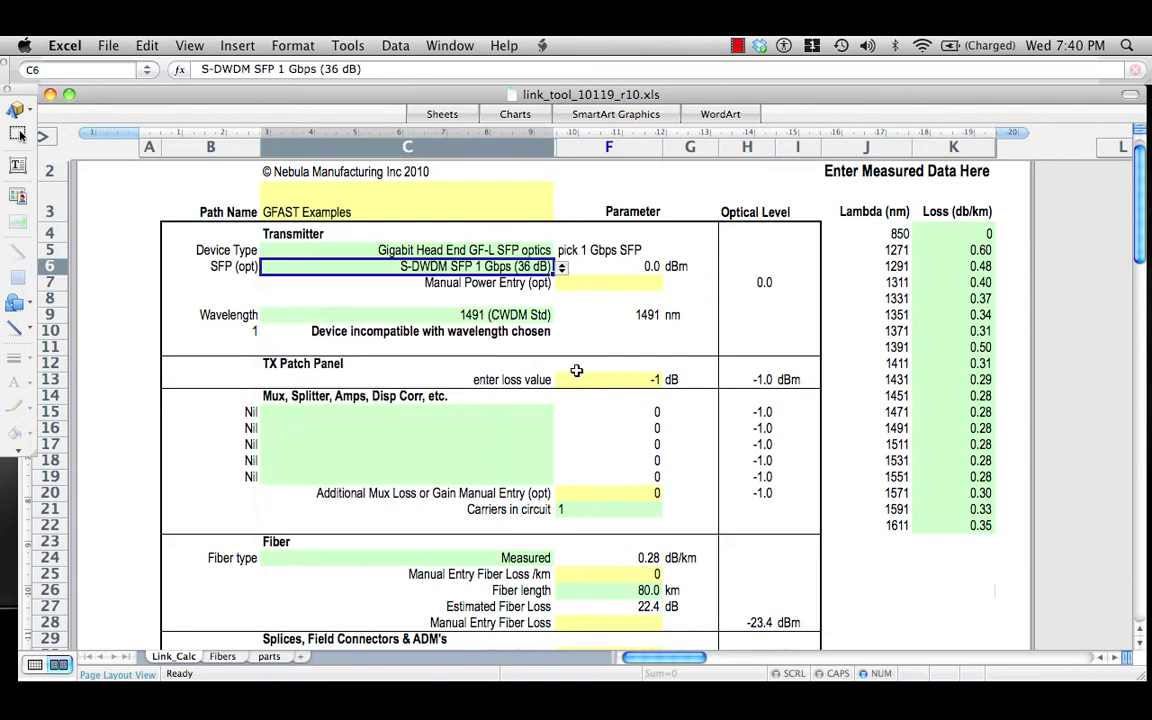
Set the transmitter's wavelength in cell C9 to 1531 (C/D WDM Std)
{"action": "left_click", "coordinate": [540, 316]}
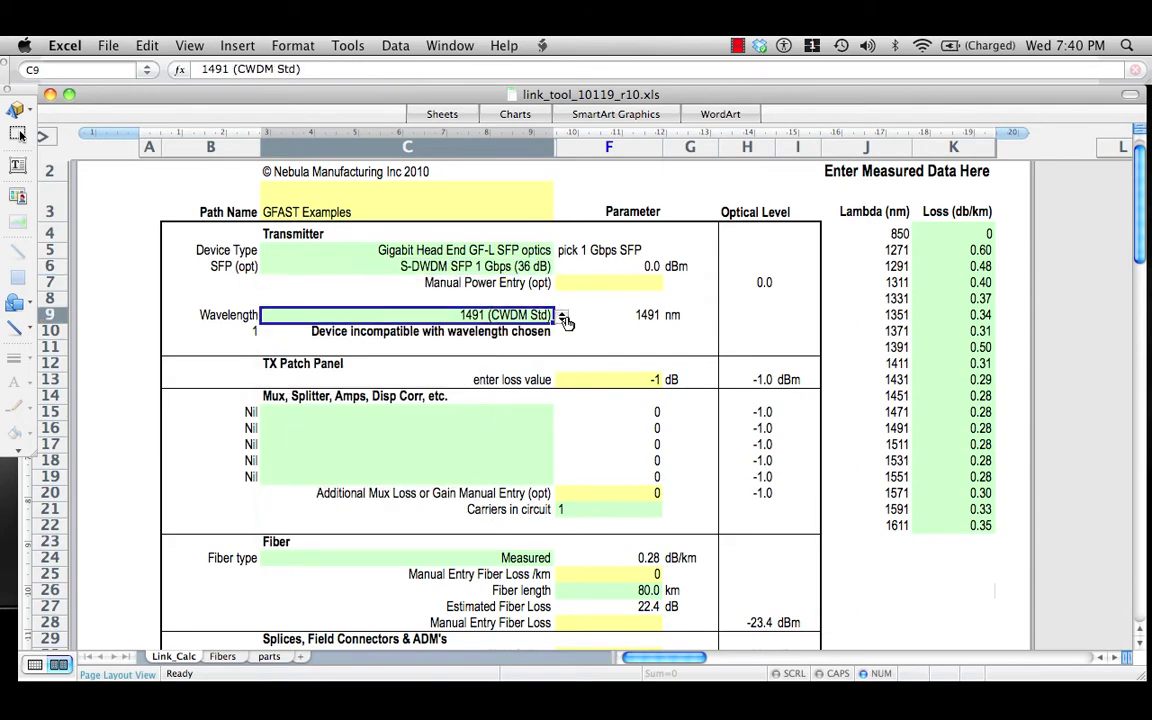
{"action": "left_click", "coordinate": [561, 316]}
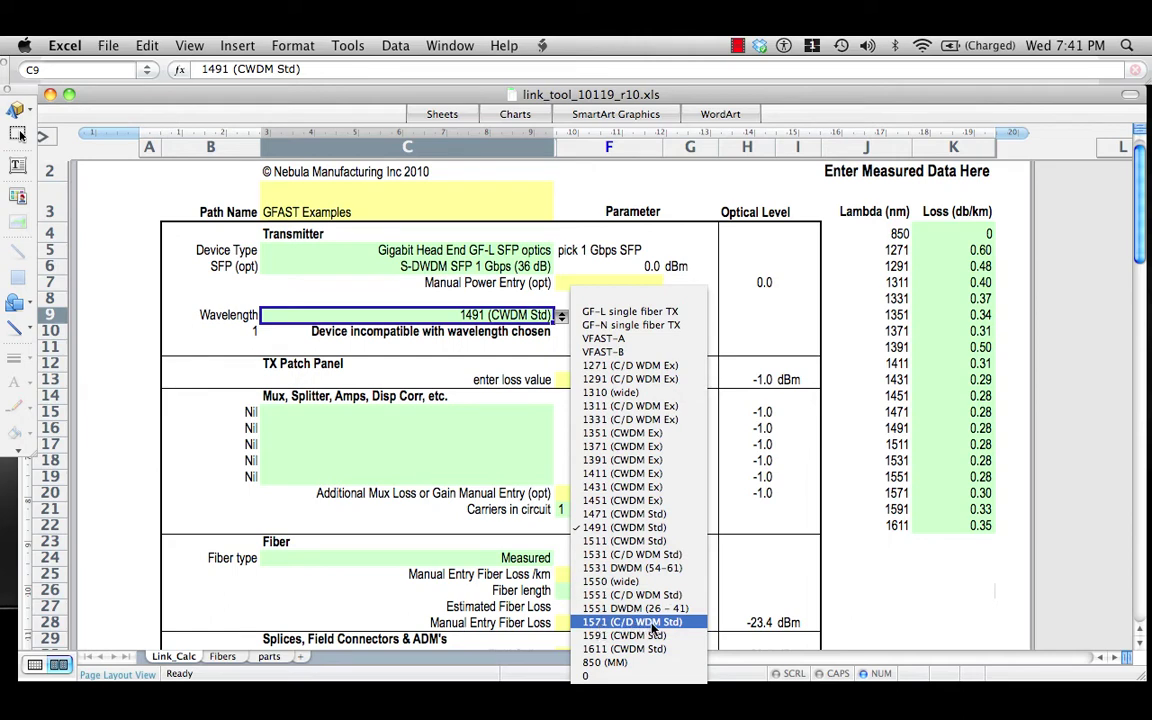
{"action": "left_click", "coordinate": [637, 555]}
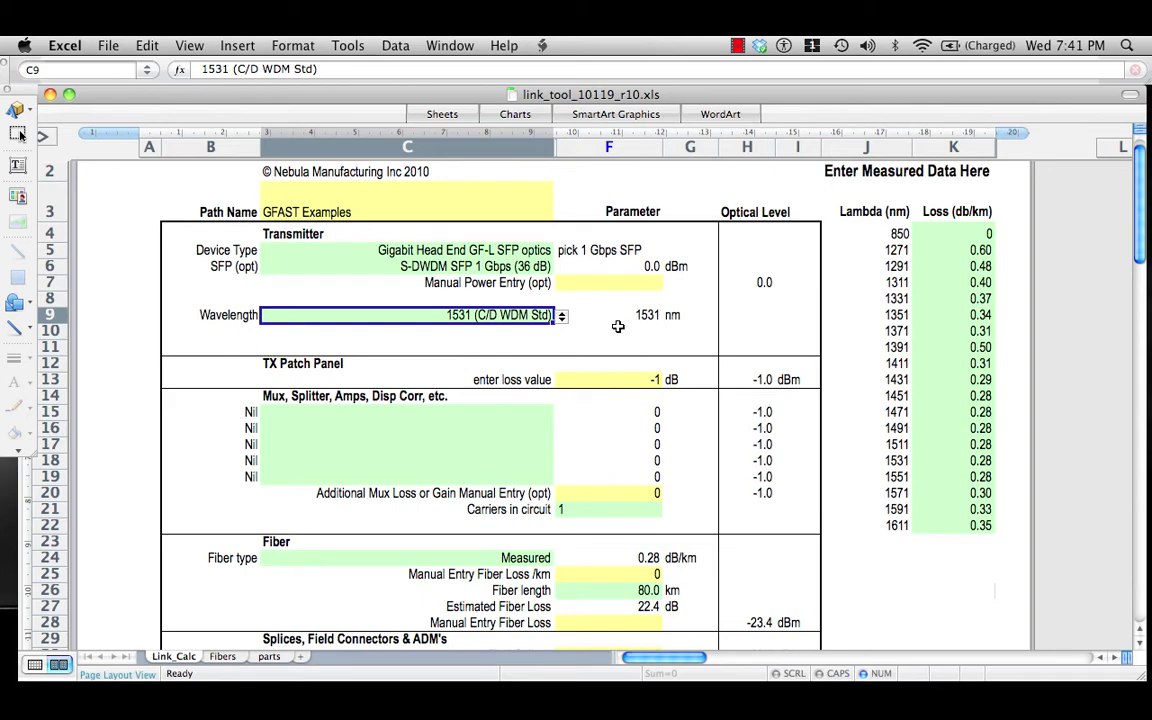
Set the receiver's SFP in cell C48 to S-DWDM SFP 1 Gbps (36 dB) and check the link margin in H52
{"action": "scroll", "coordinate": [618, 326], "scroll_direction": "down", "scroll_amount": 7}
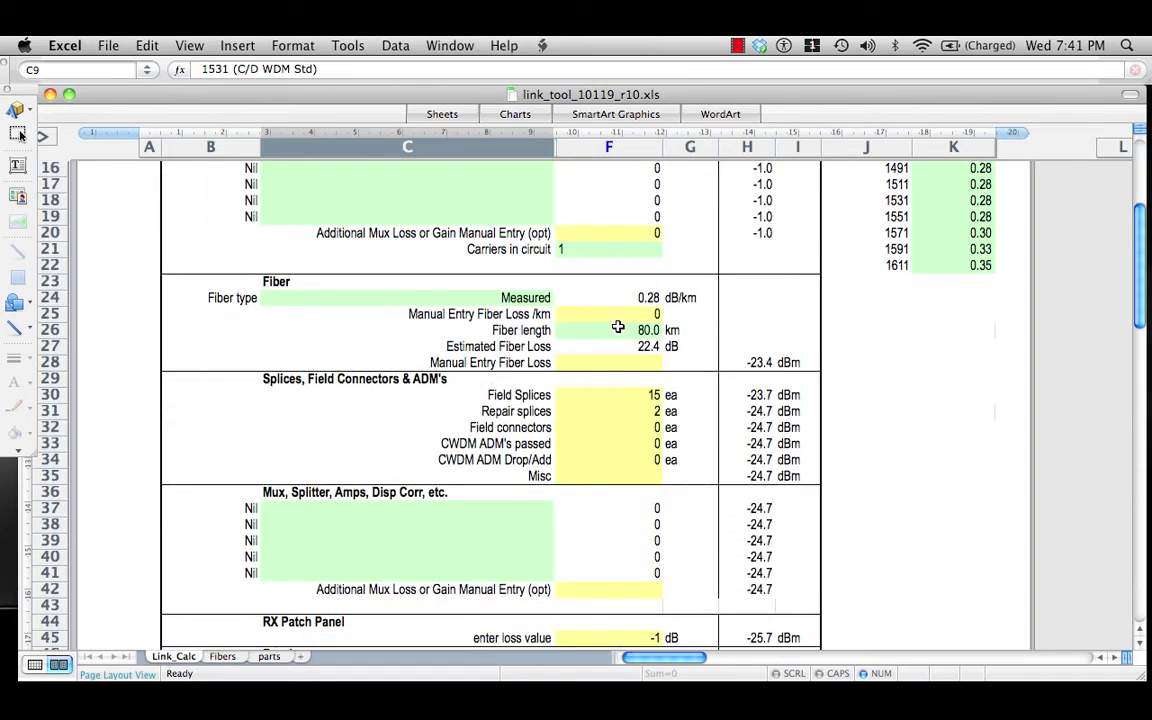
{"action": "scroll", "coordinate": [618, 326], "scroll_direction": "down", "scroll_amount": 5}
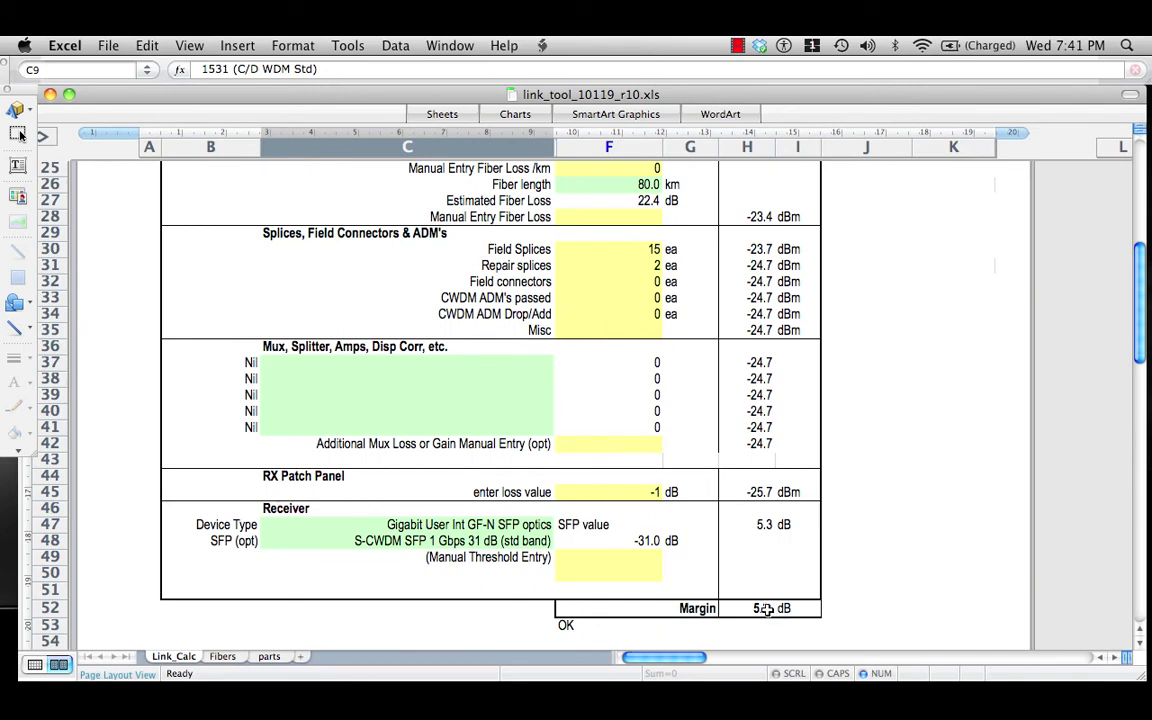
{"action": "left_click", "coordinate": [520, 541]}
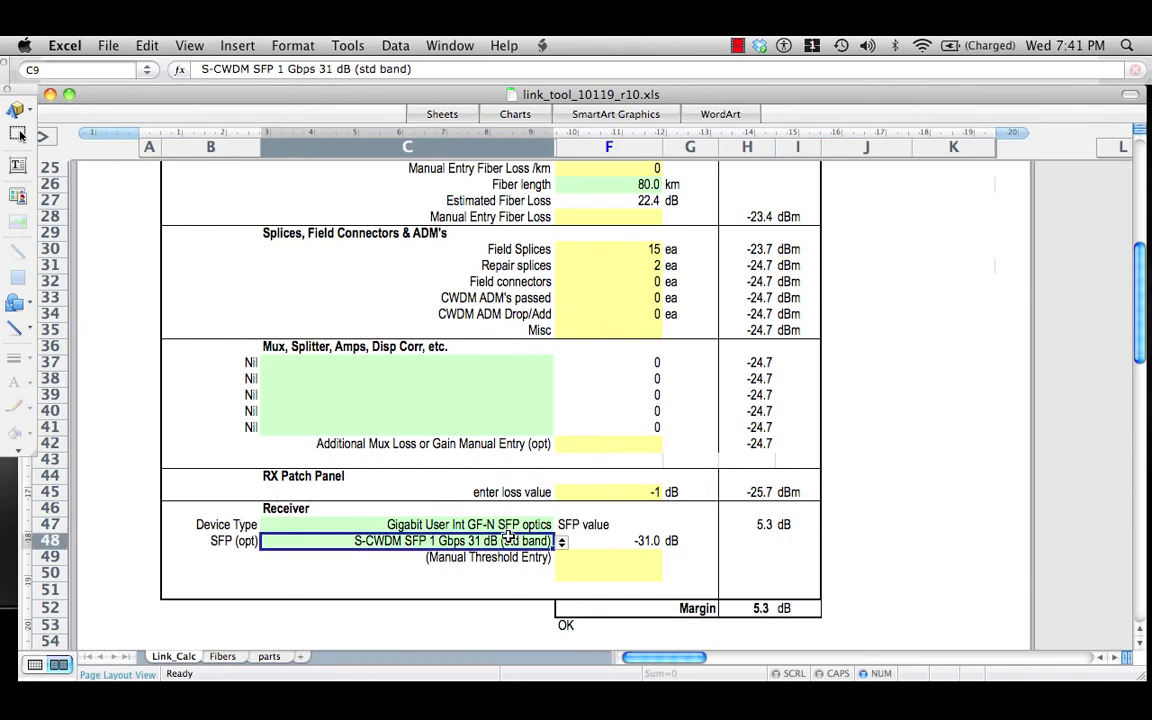
{"action": "left_click", "coordinate": [561, 541]}
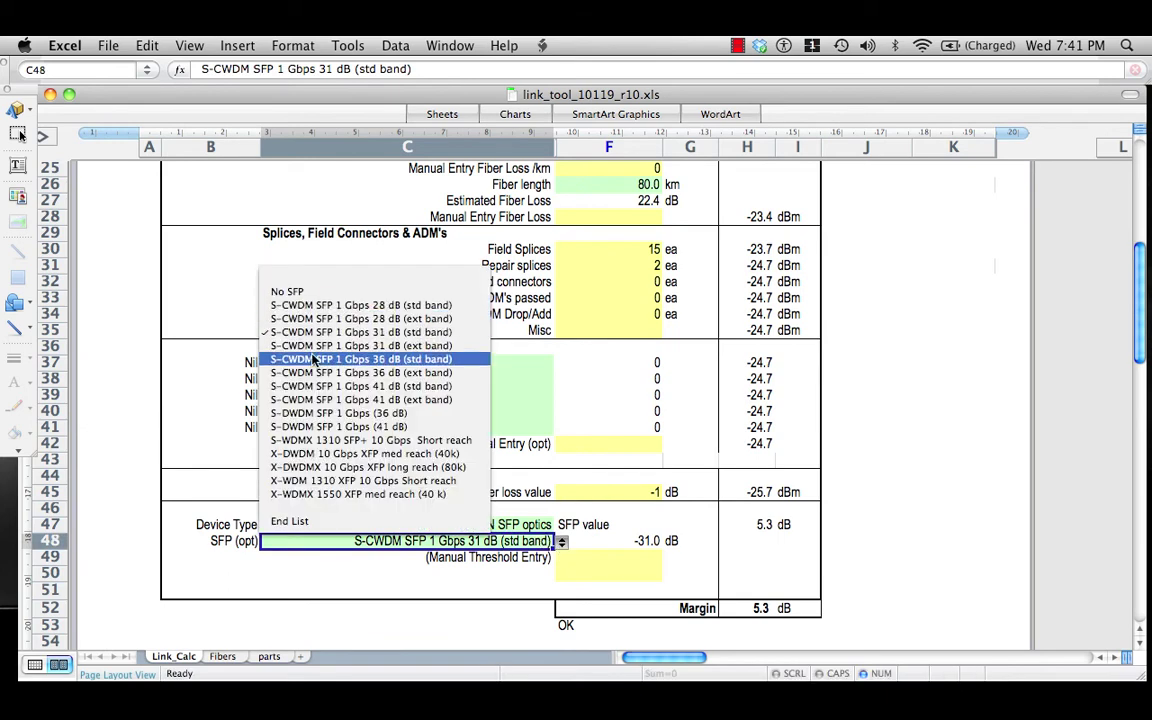
{"action": "left_click", "coordinate": [322, 415]}
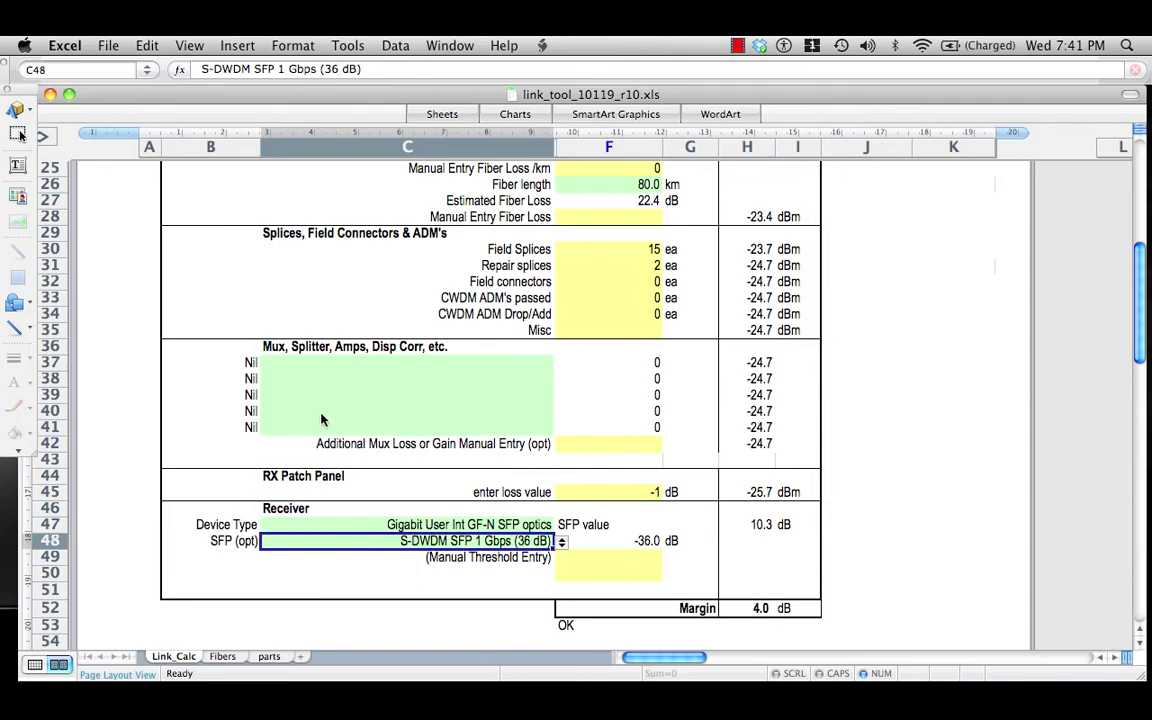
{"action": "left_click", "coordinate": [762, 609]}
Set the transmitter's device type to Gigabit Head End GF-L single fiber and its SFP to No SFP
{"action": "scroll", "coordinate": [802, 607], "scroll_direction": "up", "scroll_amount": 6}
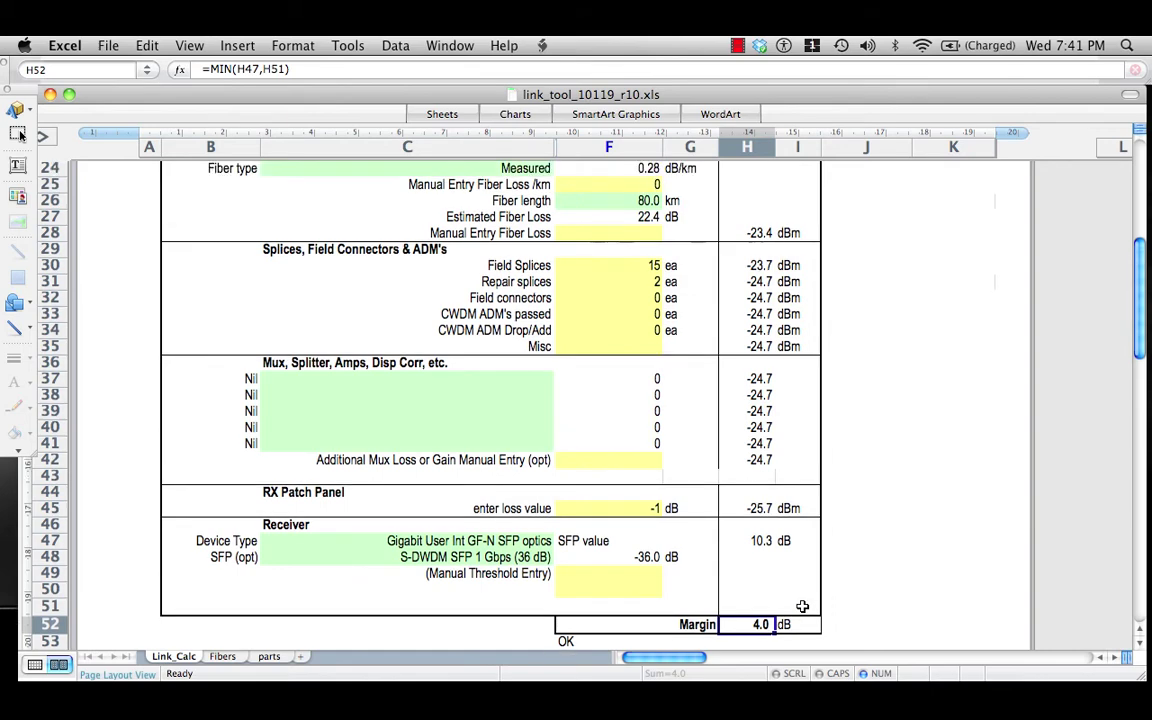
{"action": "scroll", "coordinate": [802, 606], "scroll_direction": "up", "scroll_amount": 3}
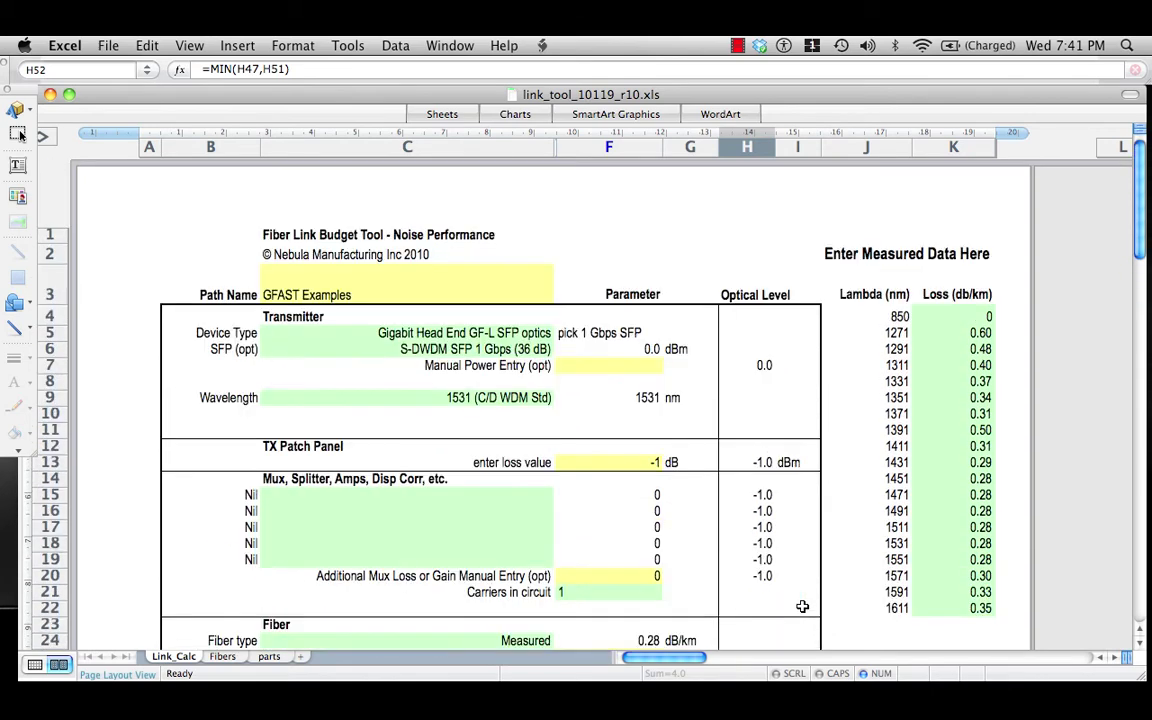
{"action": "scroll", "coordinate": [802, 607], "scroll_direction": "down", "scroll_amount": 3}
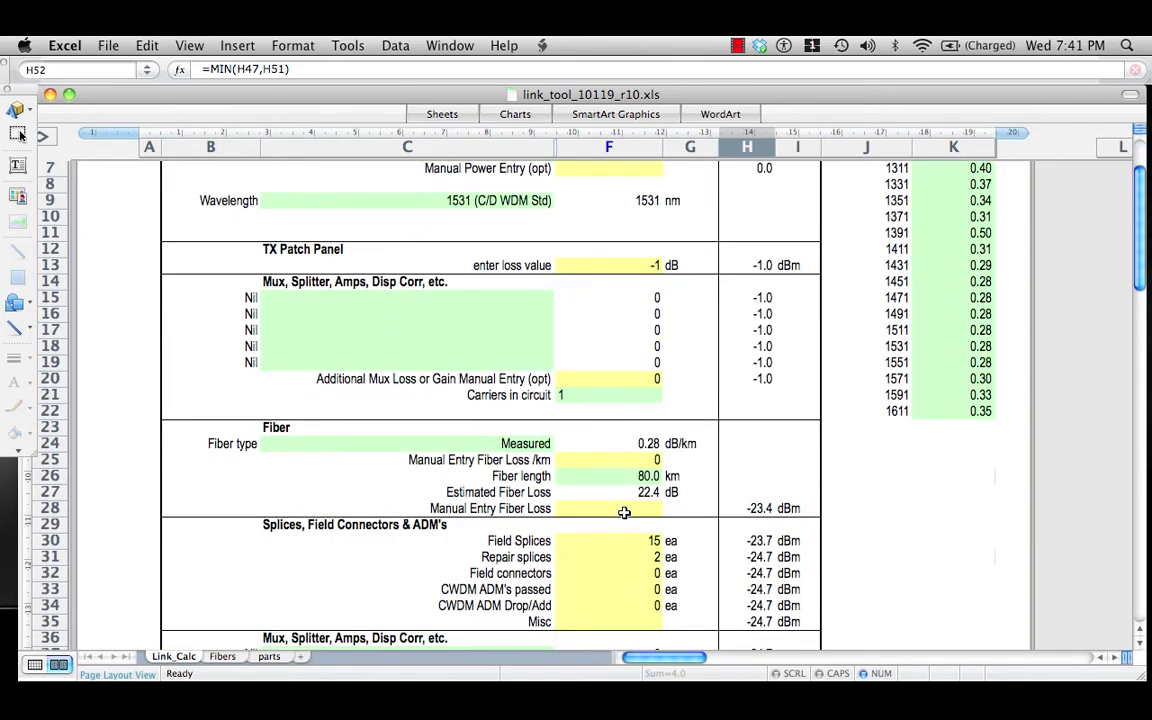
{"action": "scroll", "coordinate": [638, 476], "scroll_direction": "up", "scroll_amount": 3}
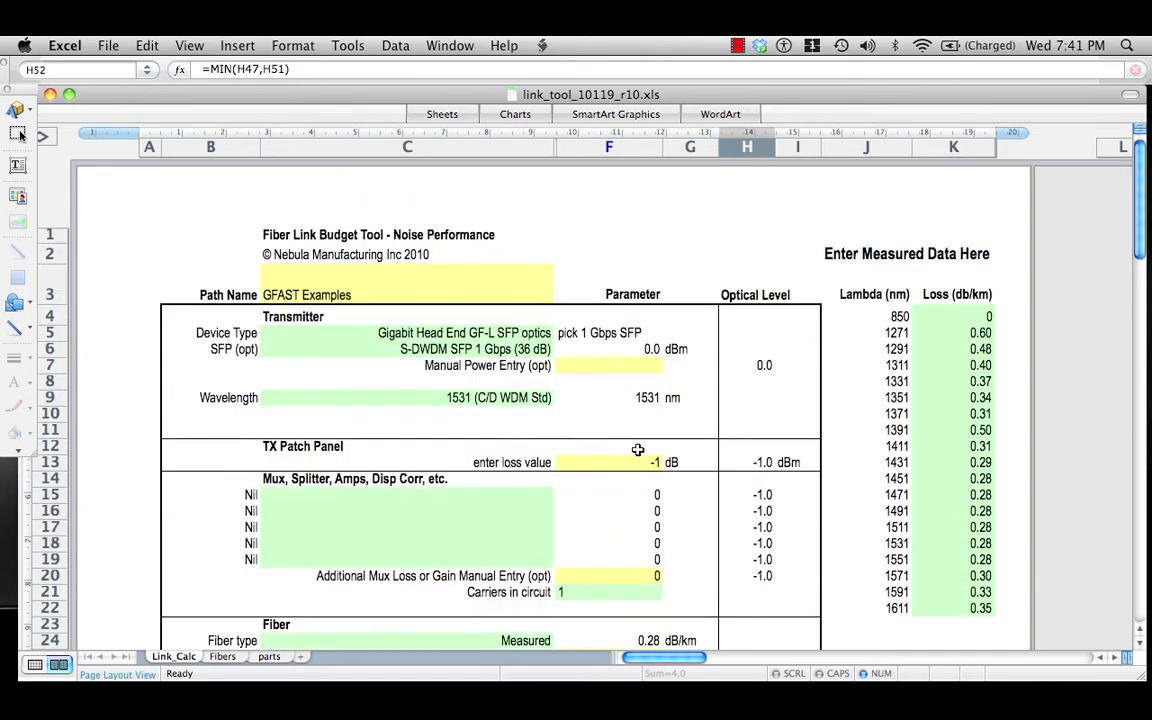
{"action": "left_click", "coordinate": [533, 333]}
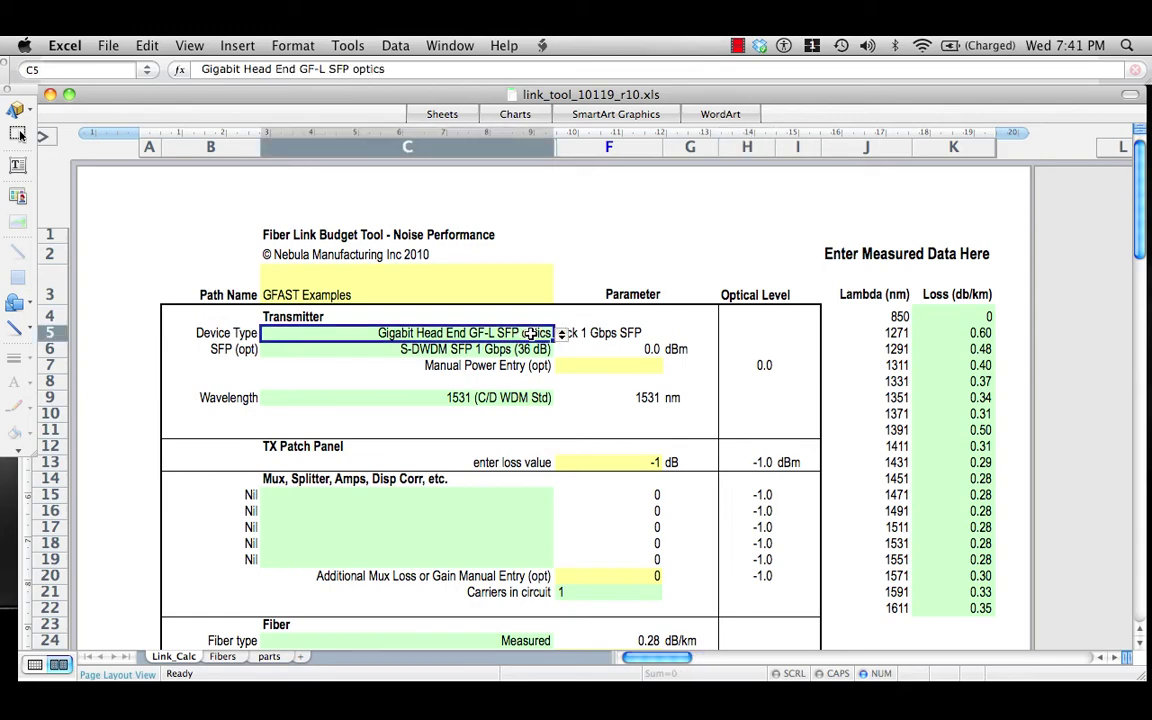
{"action": "left_click", "coordinate": [561, 334]}
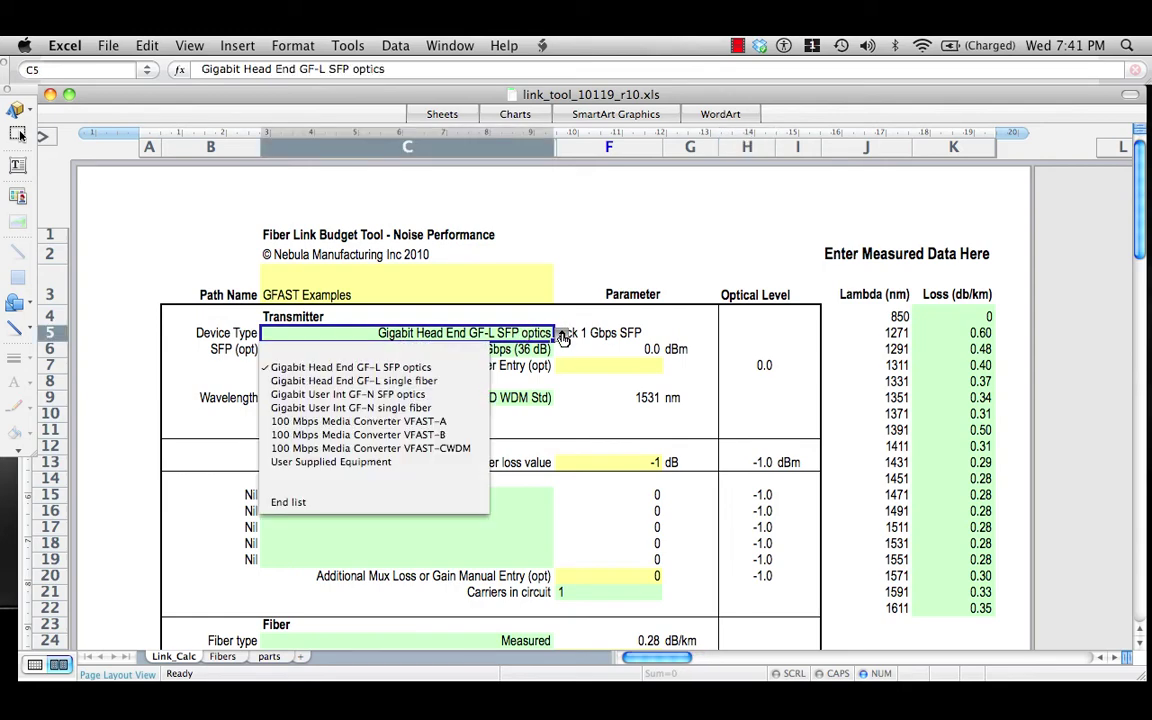
{"action": "left_click", "coordinate": [369, 385]}
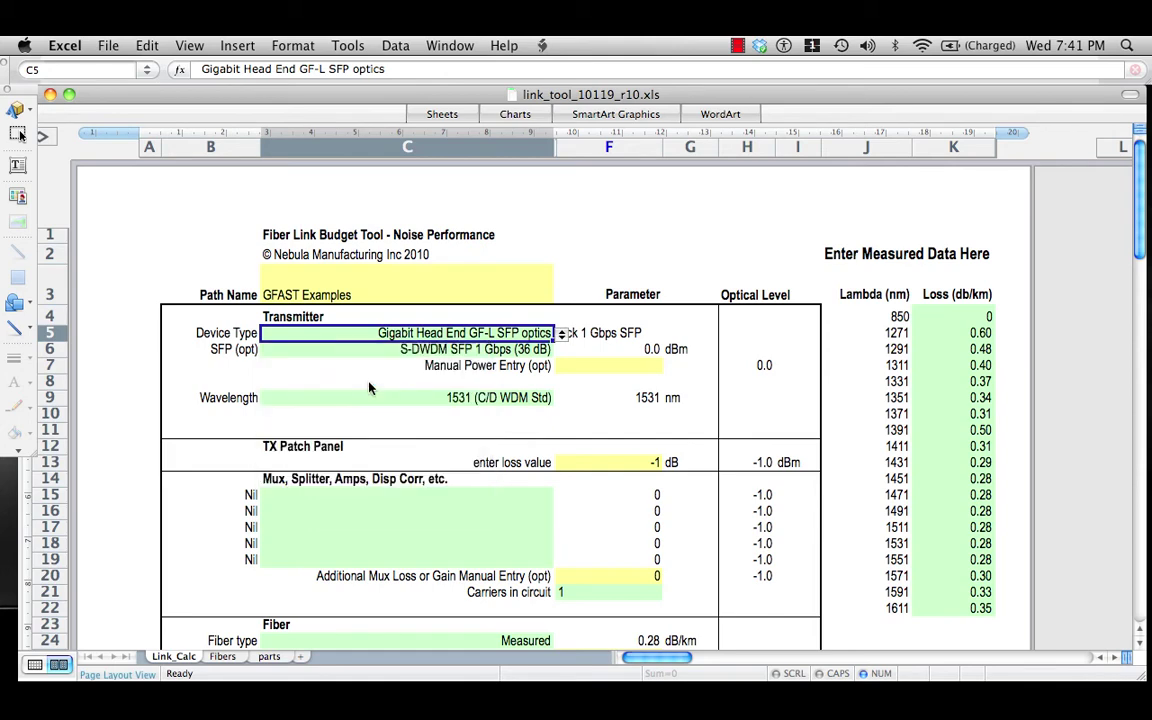
{"action": "left_click", "coordinate": [548, 350]}
{"action": "left_click", "coordinate": [561, 351]}
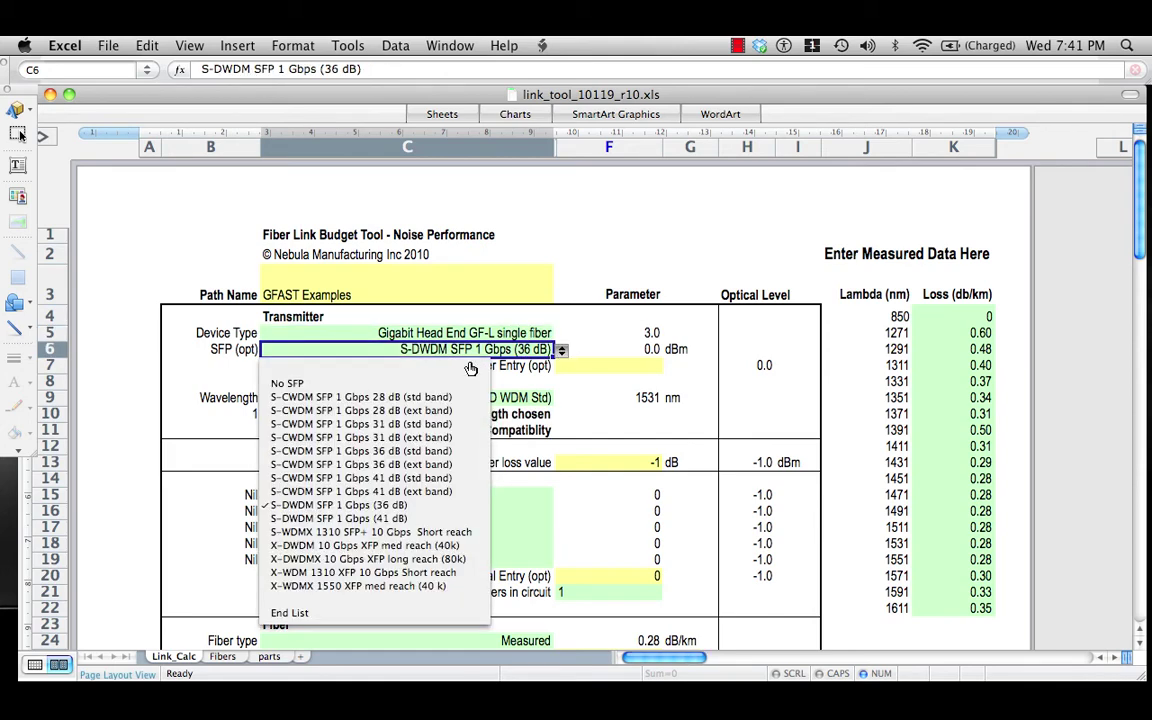
{"action": "left_click", "coordinate": [288, 384]}
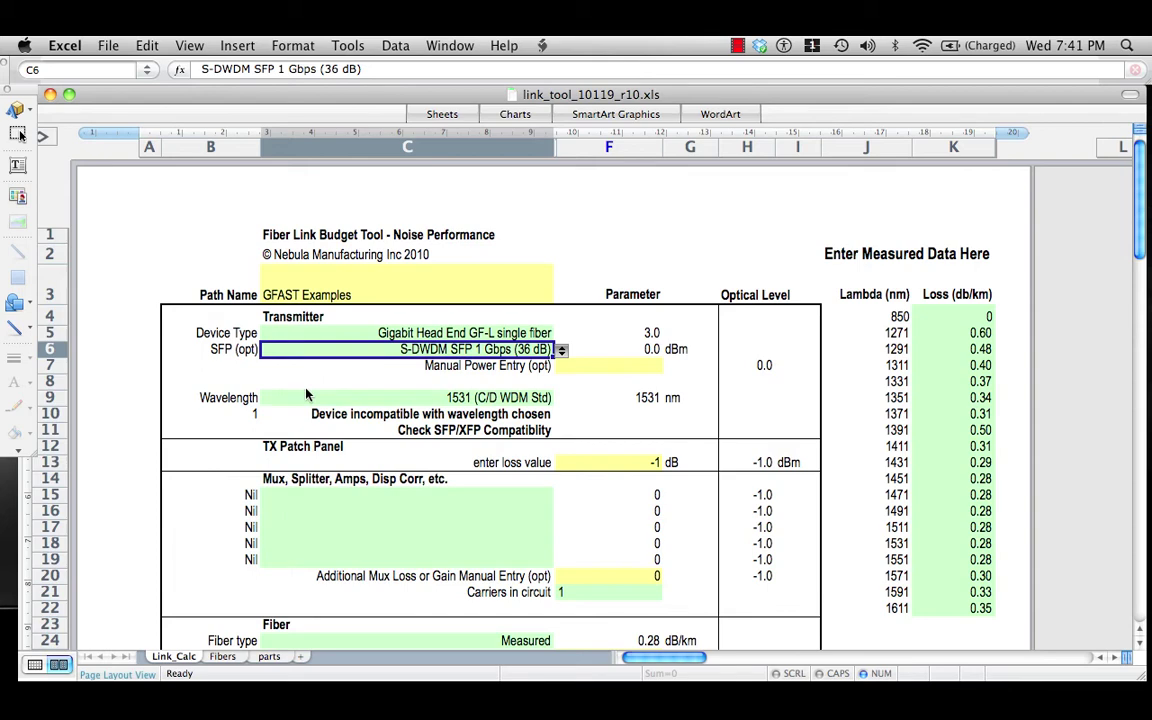
Set the transmitter's wavelength in cell C9 to GF-L single fiber TX
{"action": "left_click", "coordinate": [524, 400]}
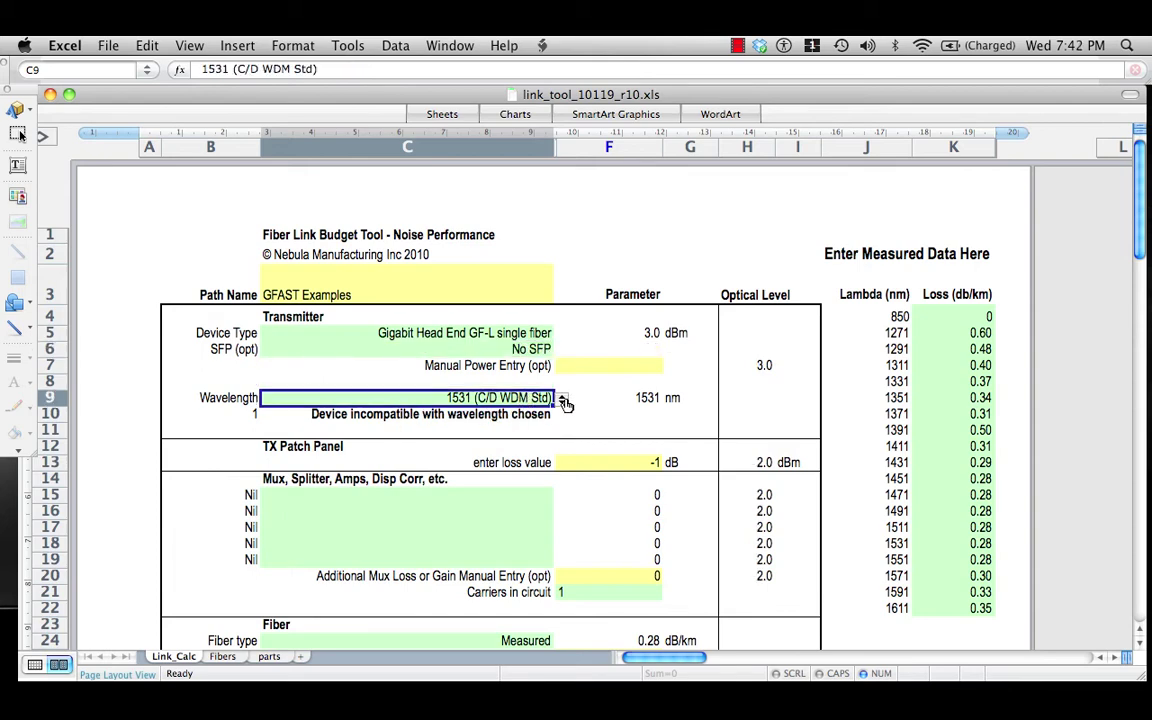
{"action": "left_click", "coordinate": [562, 399]}
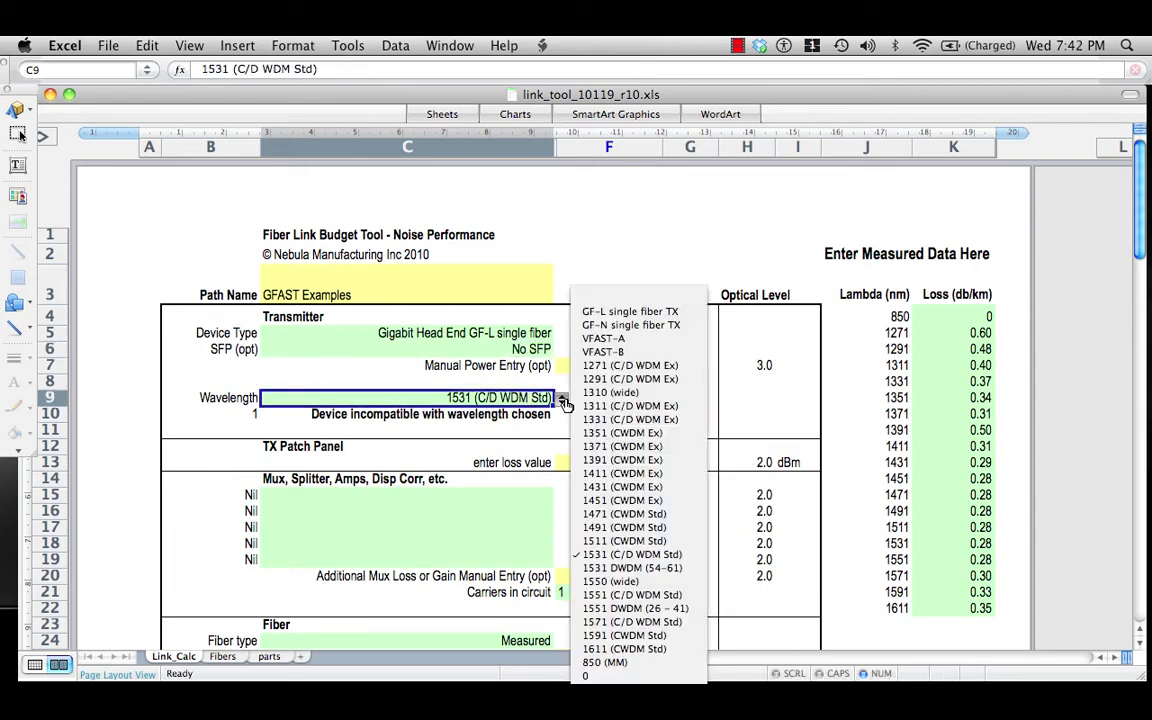
{"action": "left_click", "coordinate": [614, 312]}
Set the receiver's device type in cell C47 to Gigabit Head End GF-L single fiber
{"action": "scroll", "coordinate": [578, 405], "scroll_direction": "down", "scroll_amount": 6}
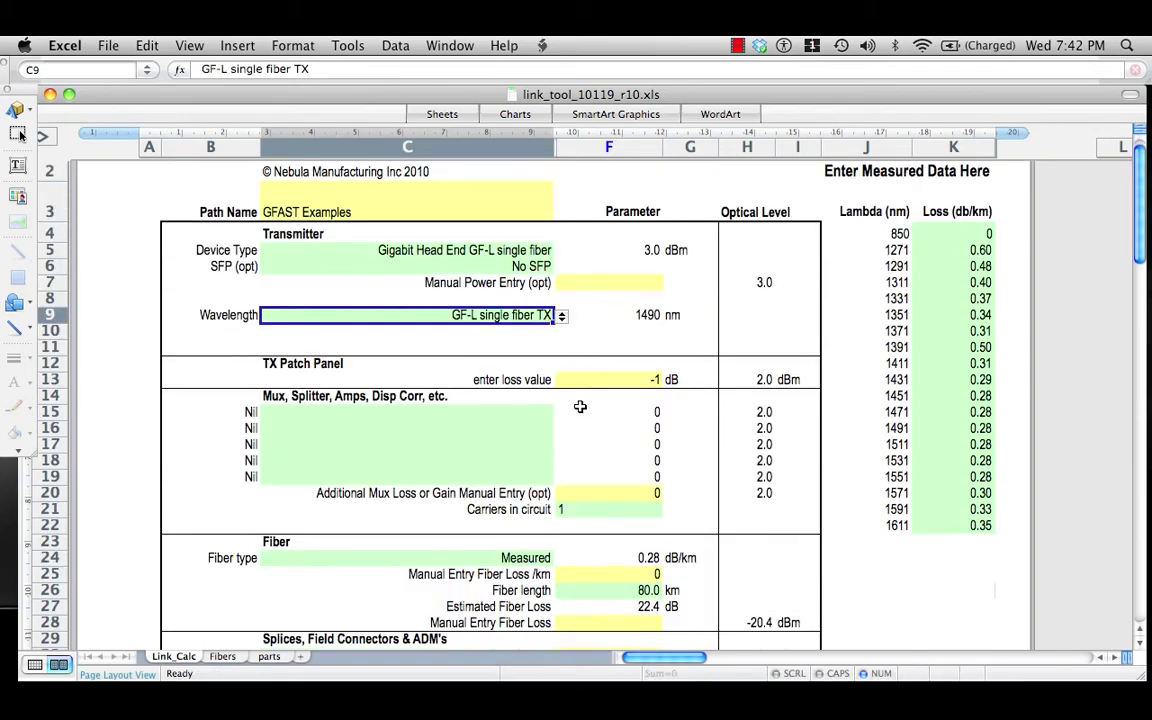
{"action": "scroll", "coordinate": [580, 406], "scroll_direction": "down", "scroll_amount": 5}
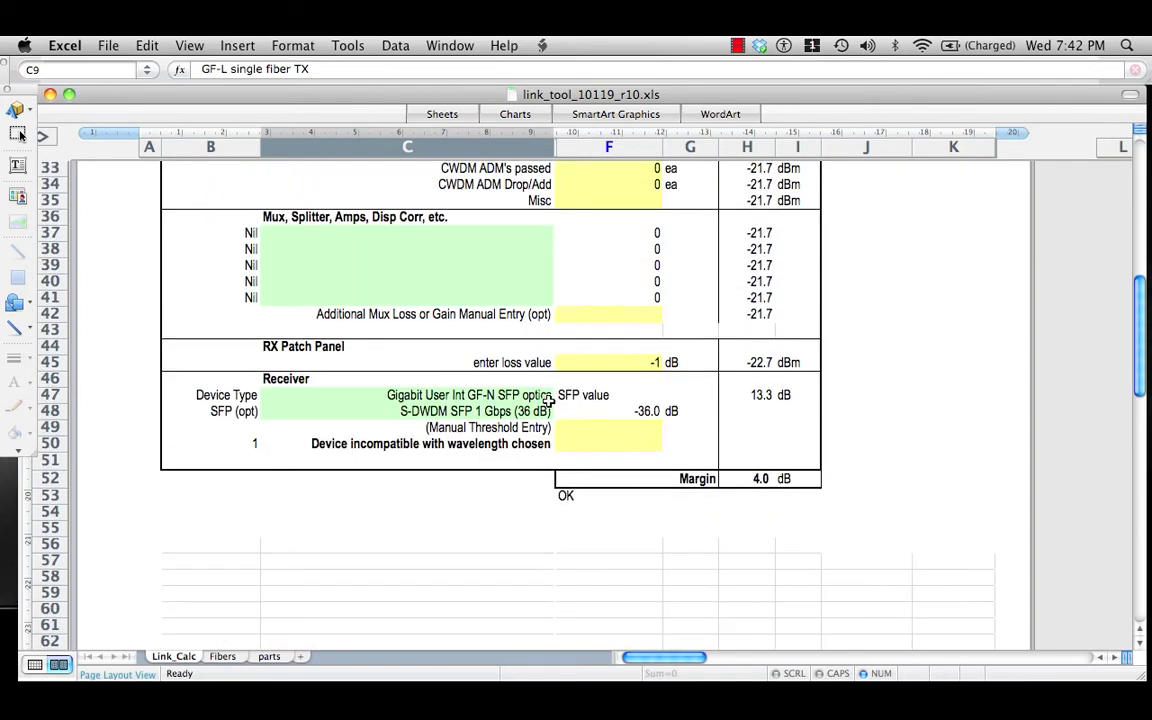
{"action": "left_click", "coordinate": [515, 410]}
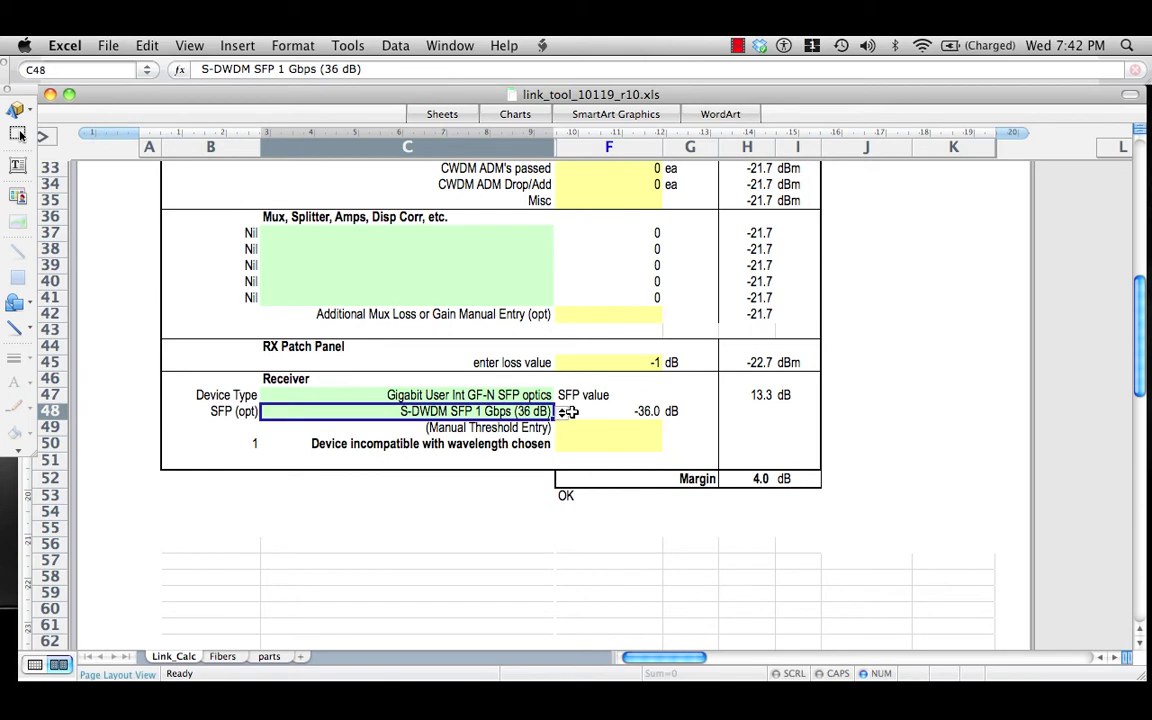
{"action": "left_click", "coordinate": [533, 395]}
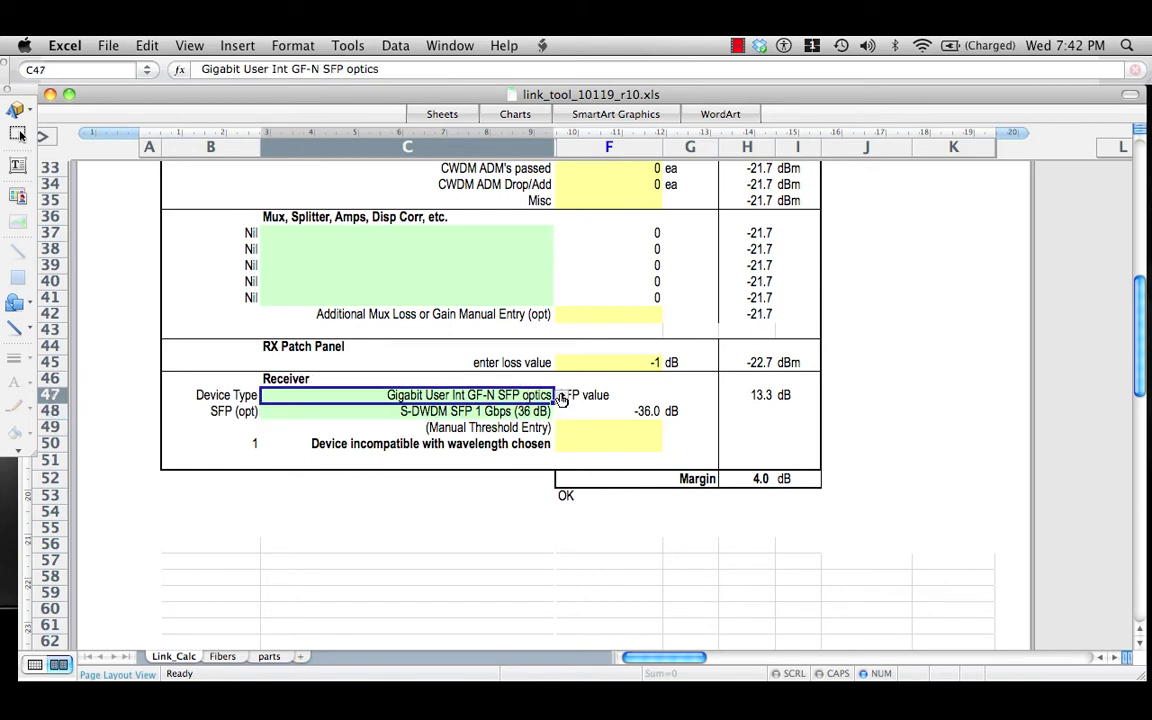
{"action": "left_click", "coordinate": [561, 396]}
{"action": "left_click", "coordinate": [393, 443]}
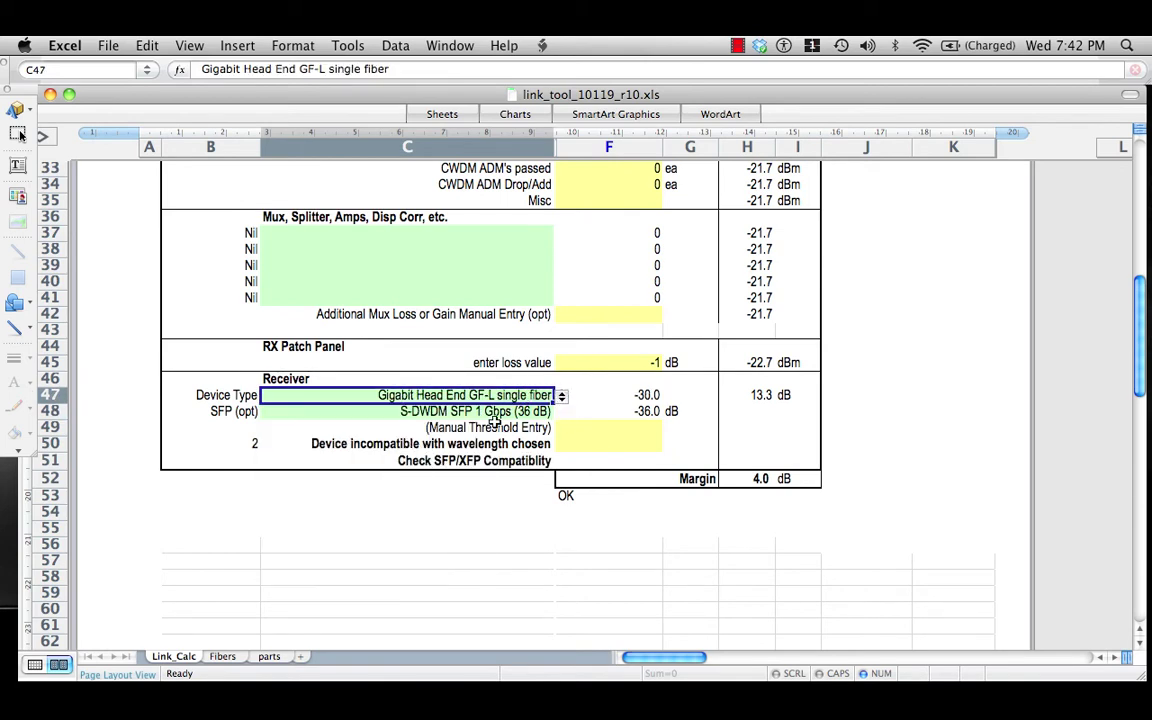
Set the receiver's SFP option in cell C48 to No SFP
{"action": "left_click", "coordinate": [515, 411]}
{"action": "left_click", "coordinate": [561, 411]}
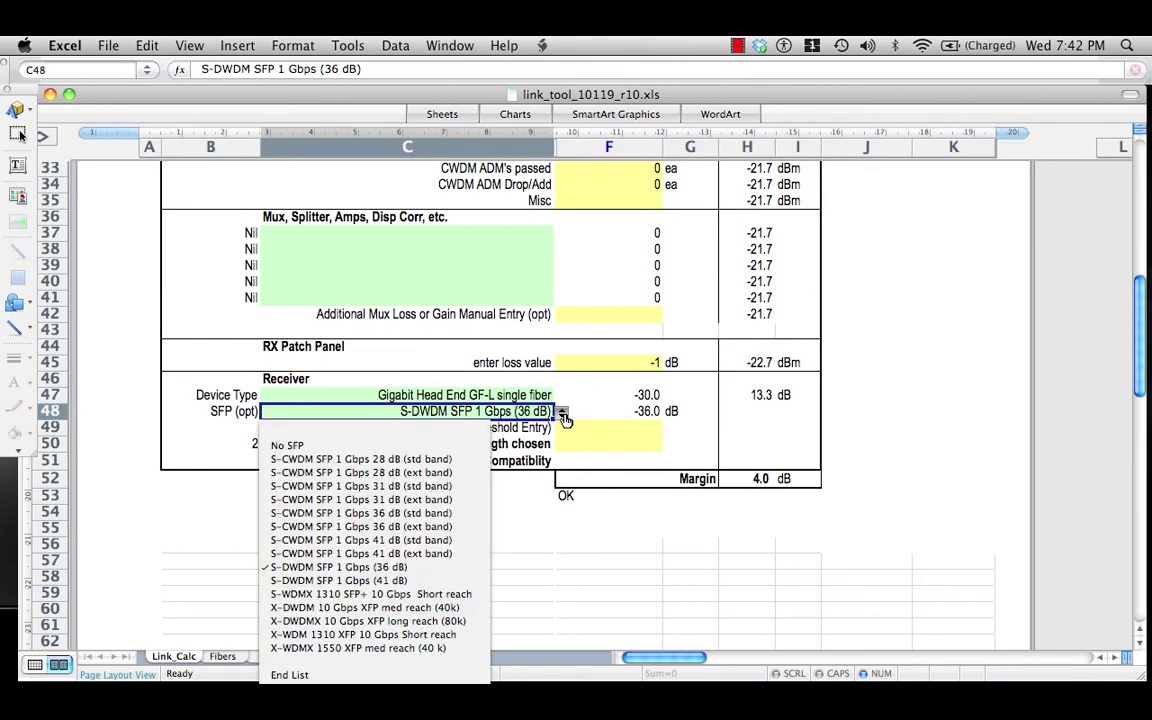
{"action": "left_click", "coordinate": [287, 445]}
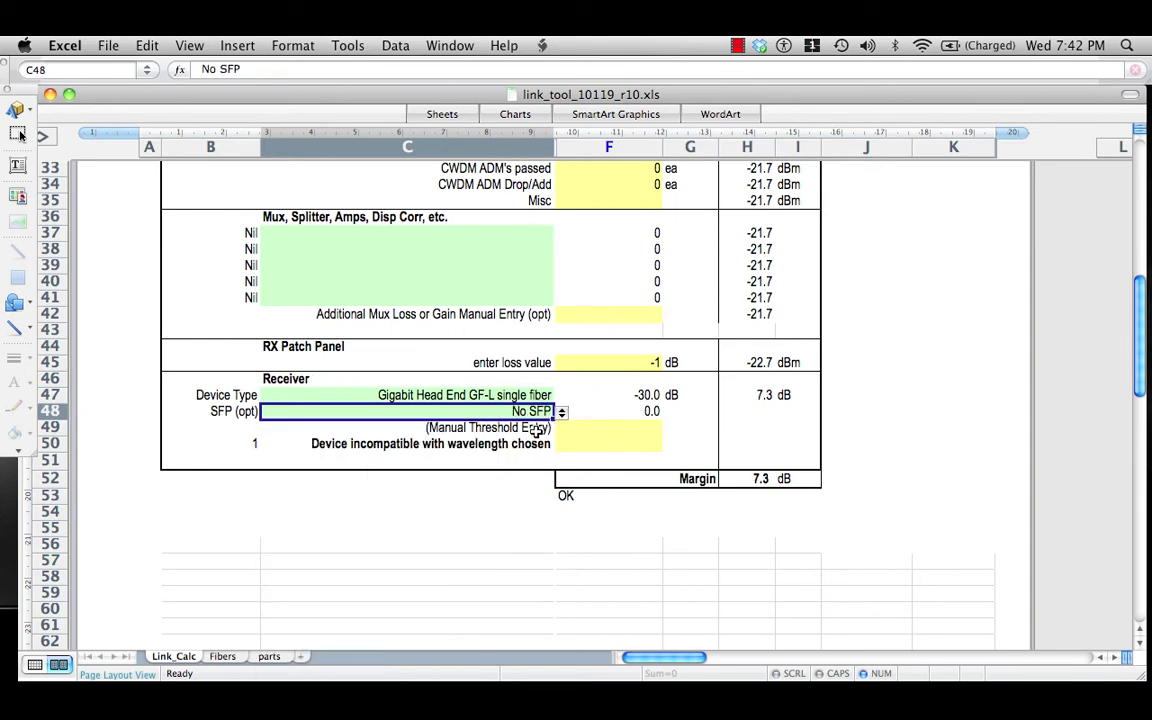
Change the receiver's device type in C47 to Gigabit User Int GF-N single fiber and check the link margin in H52
{"action": "scroll", "coordinate": [537, 428], "scroll_direction": "up", "scroll_amount": 10}
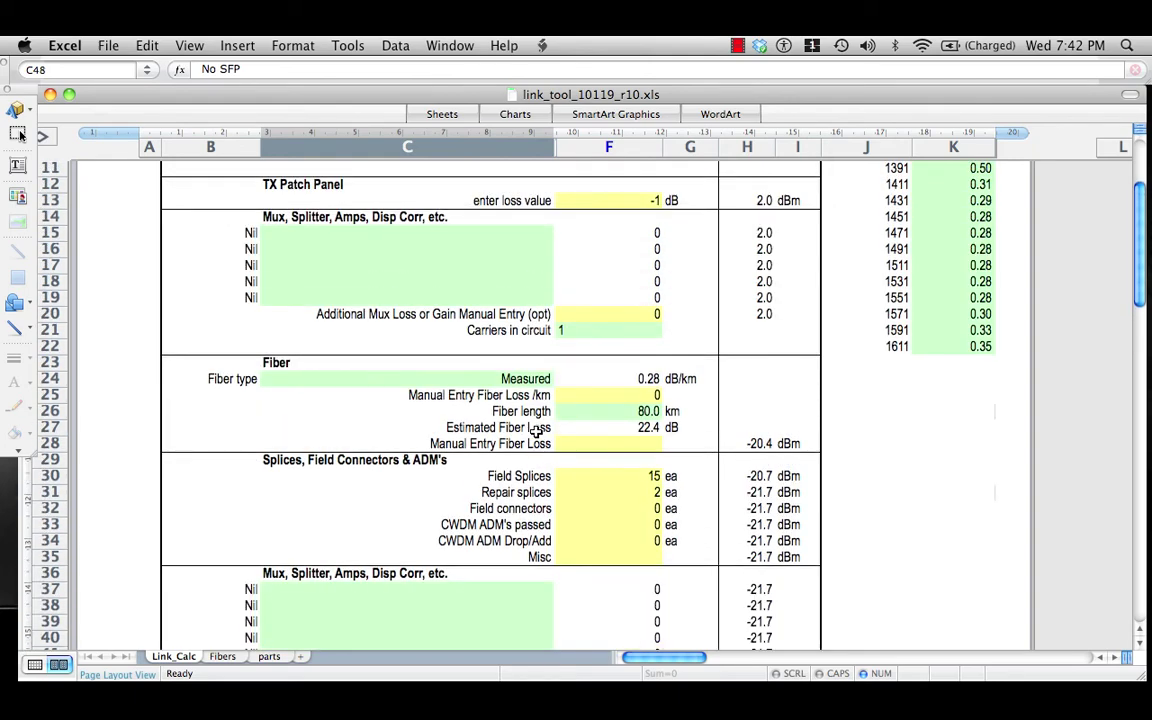
{"action": "scroll", "coordinate": [537, 428], "scroll_direction": "up", "scroll_amount": 5}
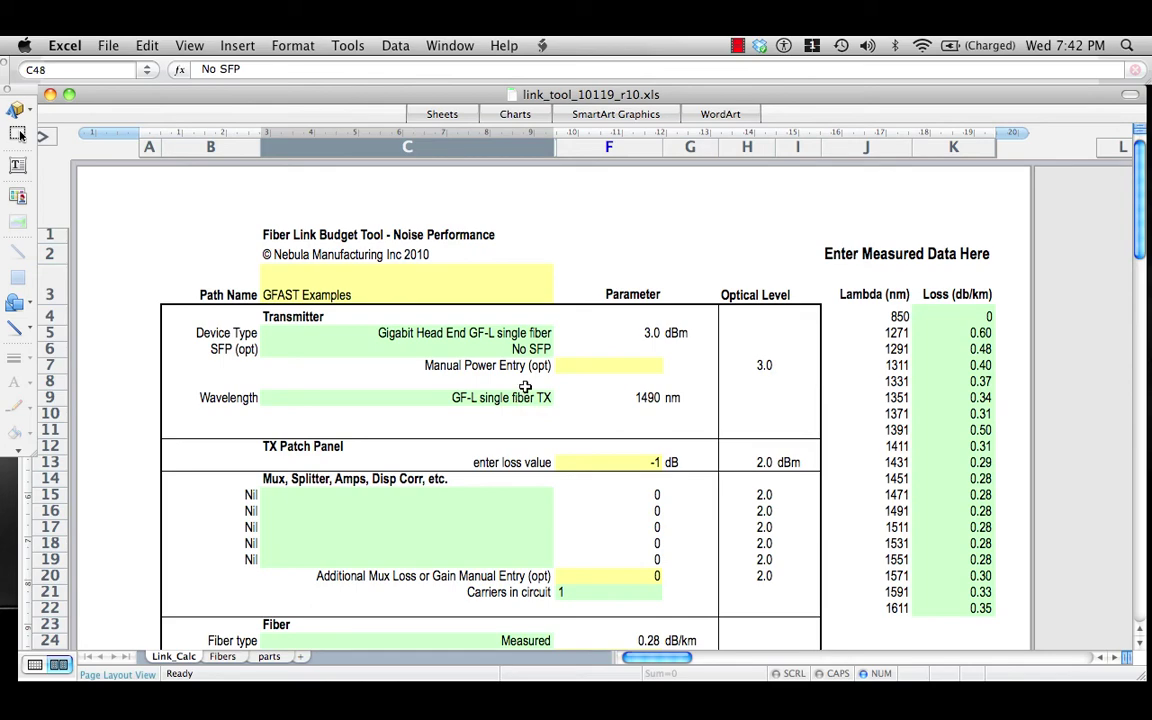
{"action": "scroll", "coordinate": [530, 397], "scroll_direction": "down", "scroll_amount": 10}
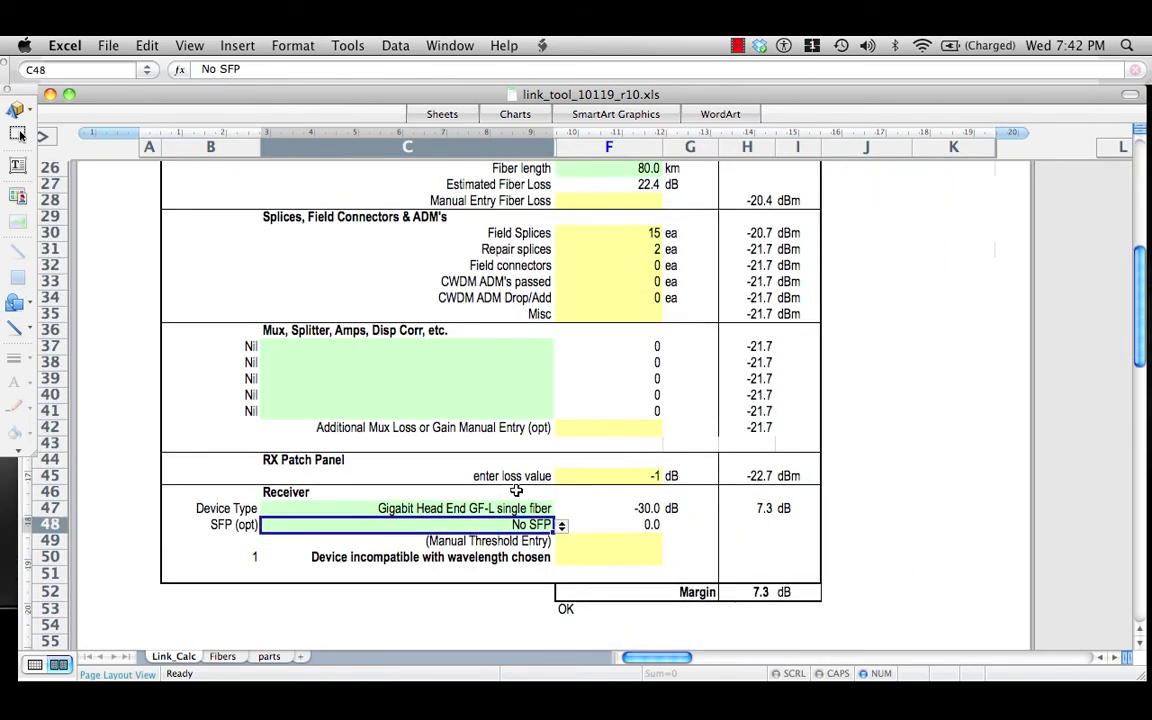
{"action": "left_click", "coordinate": [470, 508]}
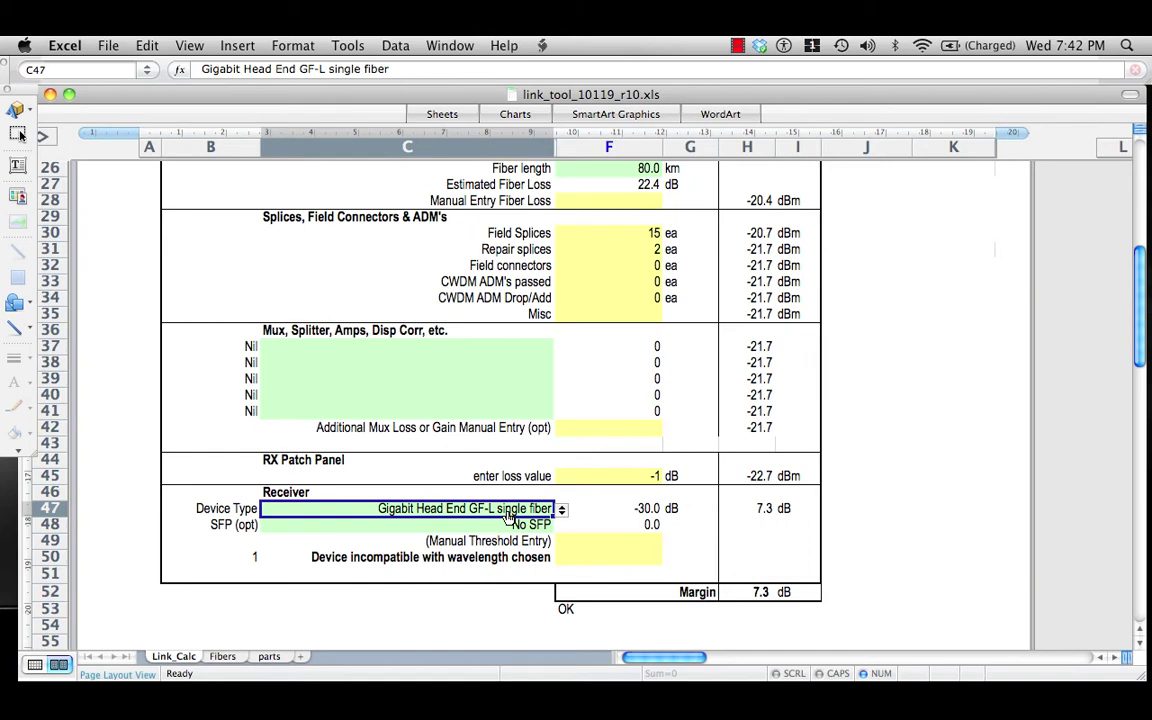
{"action": "left_click", "coordinate": [562, 509]}
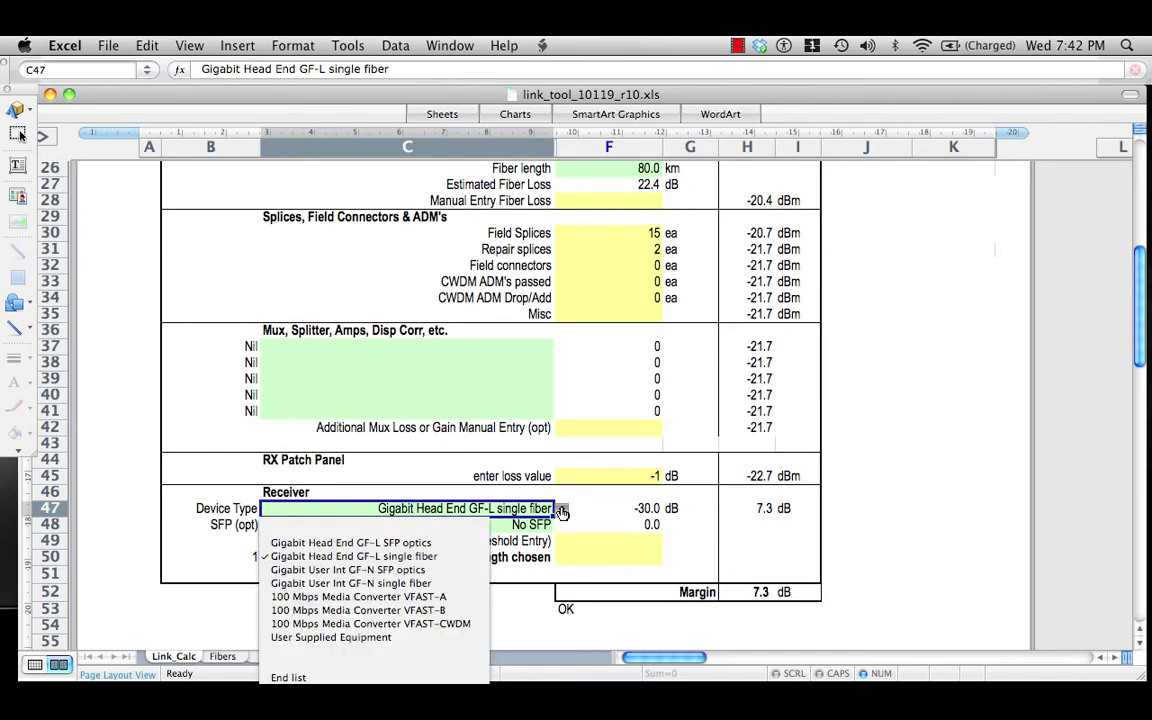
{"action": "left_click", "coordinate": [335, 584]}
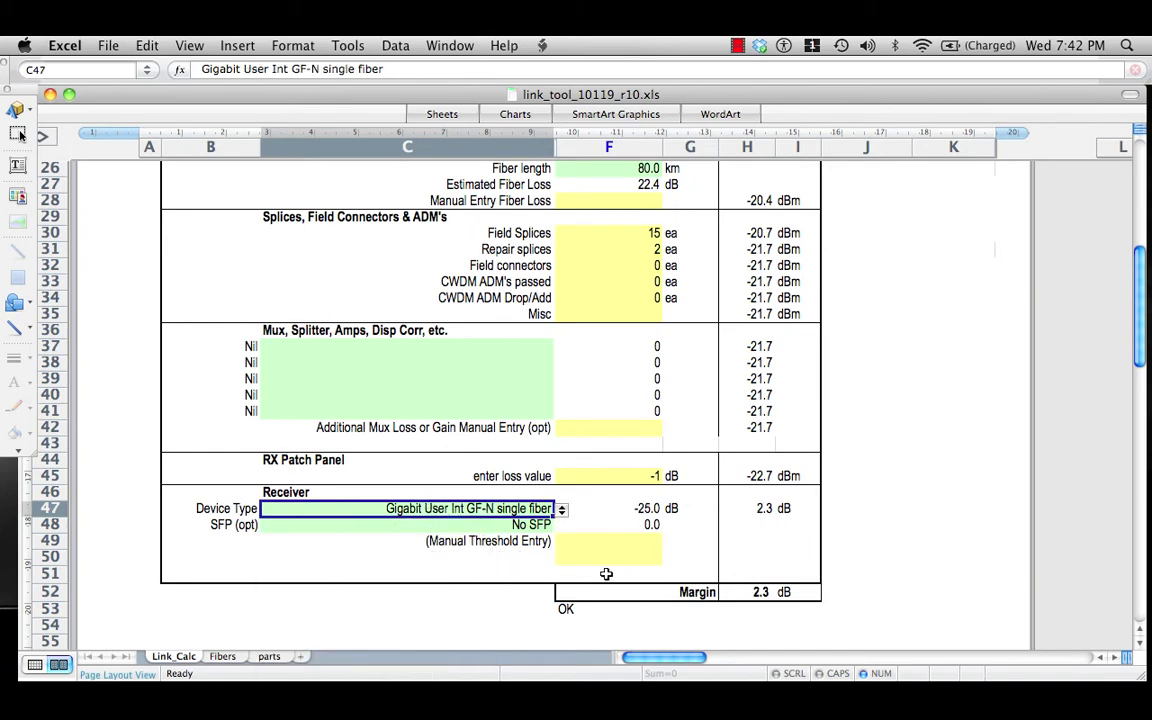
{"action": "left_click", "coordinate": [761, 593]}
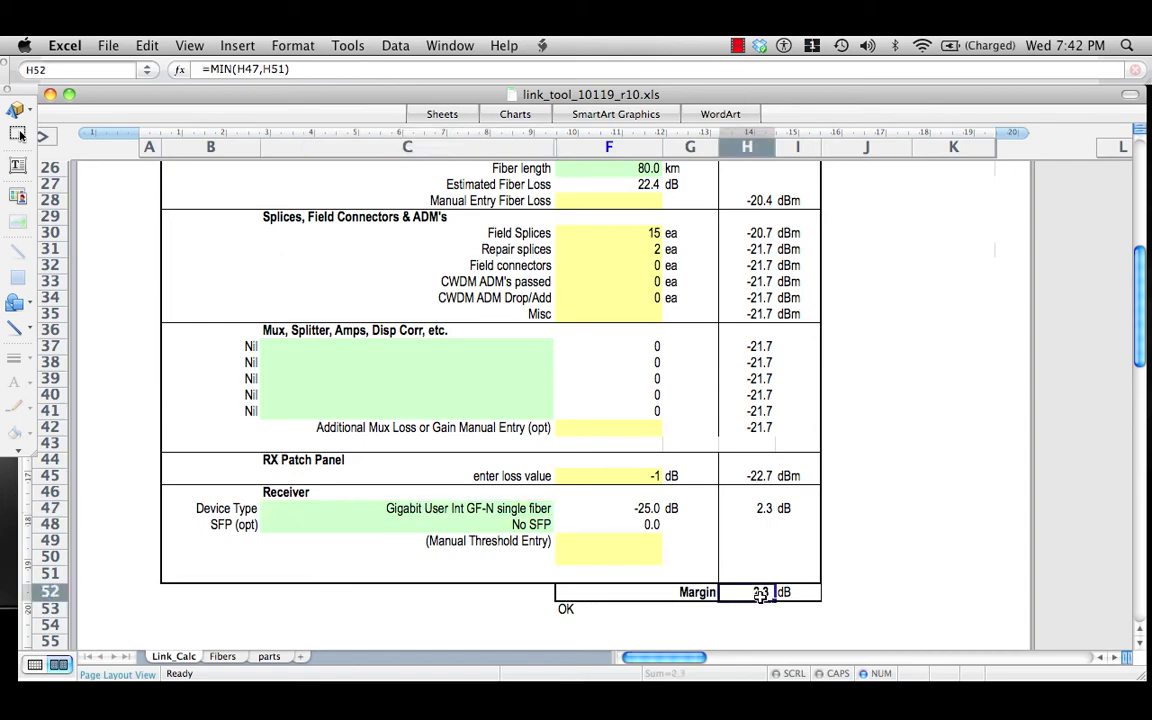
Set the fiber length in cell F26 to 30 km
{"action": "scroll", "coordinate": [761, 593], "scroll_direction": "up", "scroll_amount": 3}
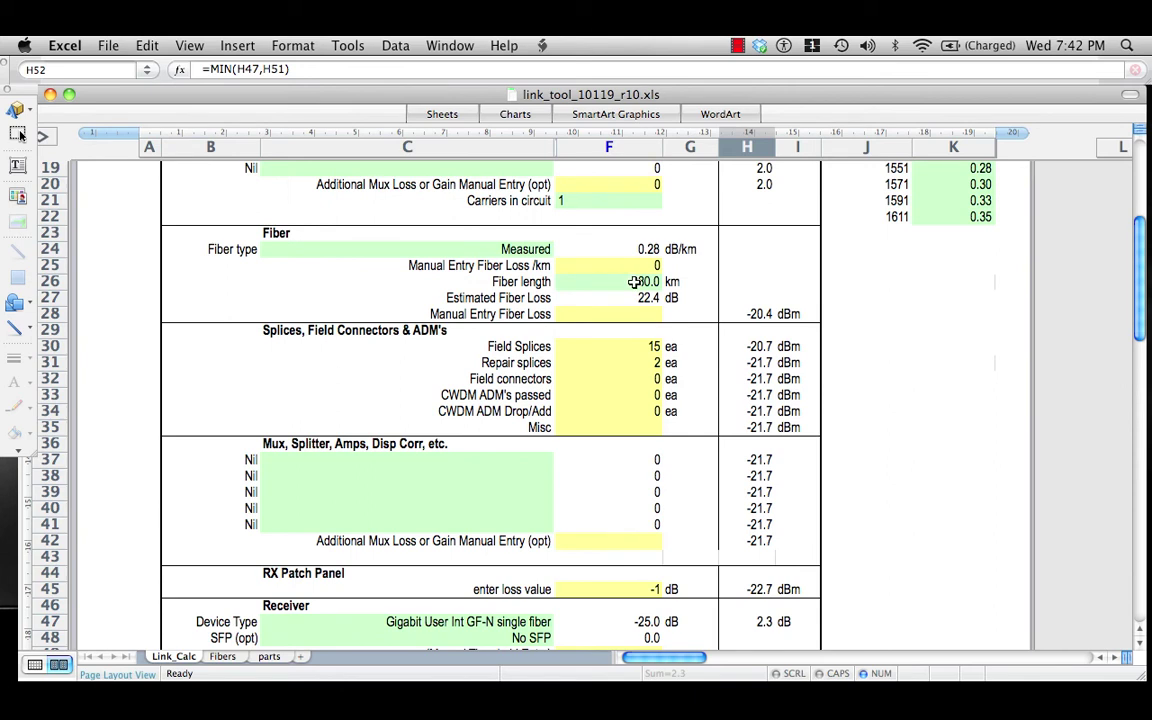
{"action": "left_click", "coordinate": [633, 283]}
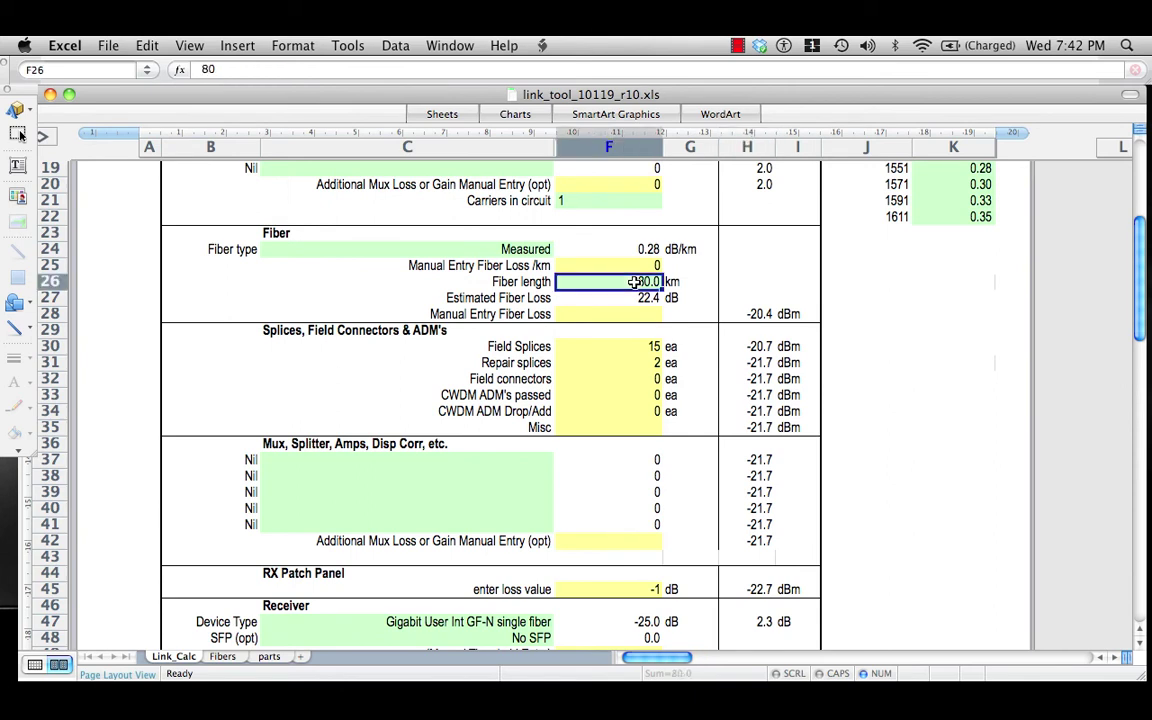
{"action": "type", "text": "30"}
{"action": "key", "text": "Return"}
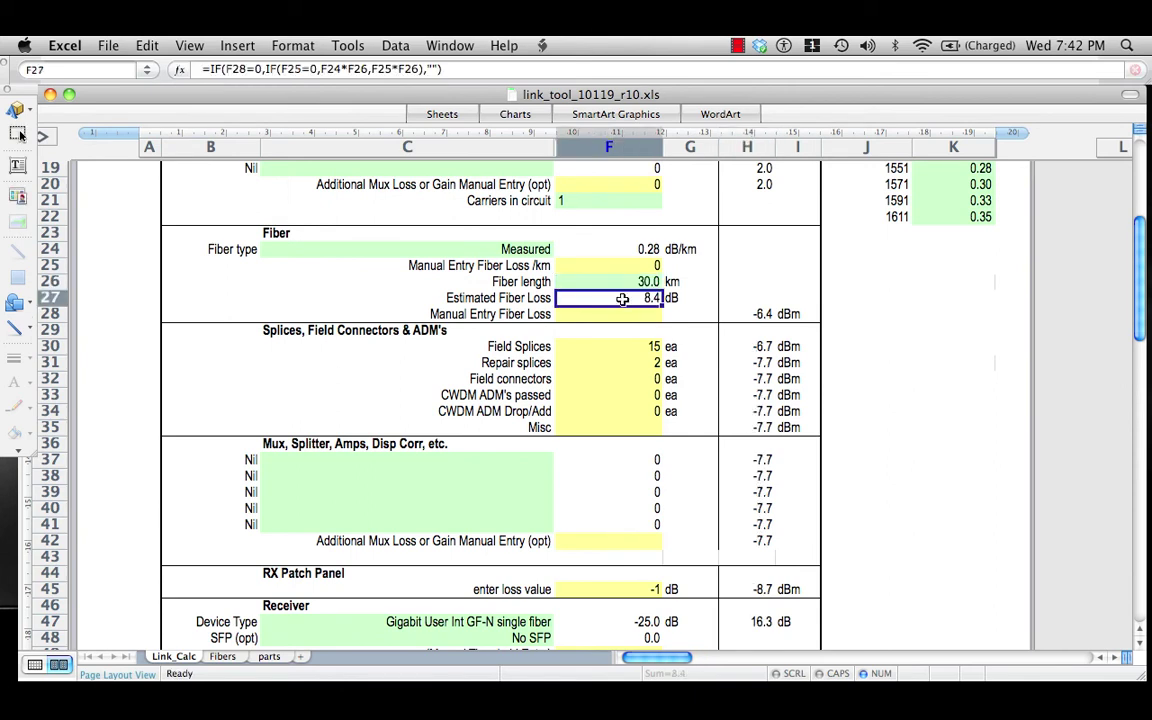
Review the single-fiber link's transmitter, fiber and splice settings, and switch to the link_tool_ex.ppt slide show in PowerPoint
{"action": "scroll", "coordinate": [568, 317], "scroll_direction": "up", "scroll_amount": 8}
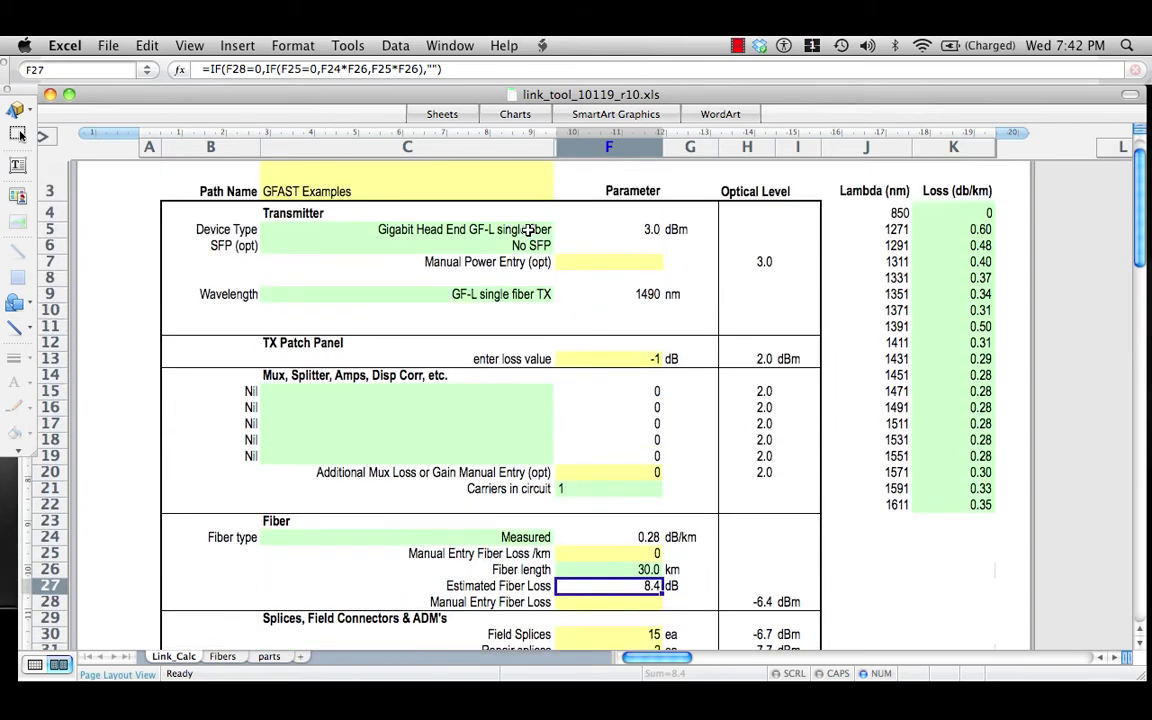
{"action": "left_click", "coordinate": [480, 228]}
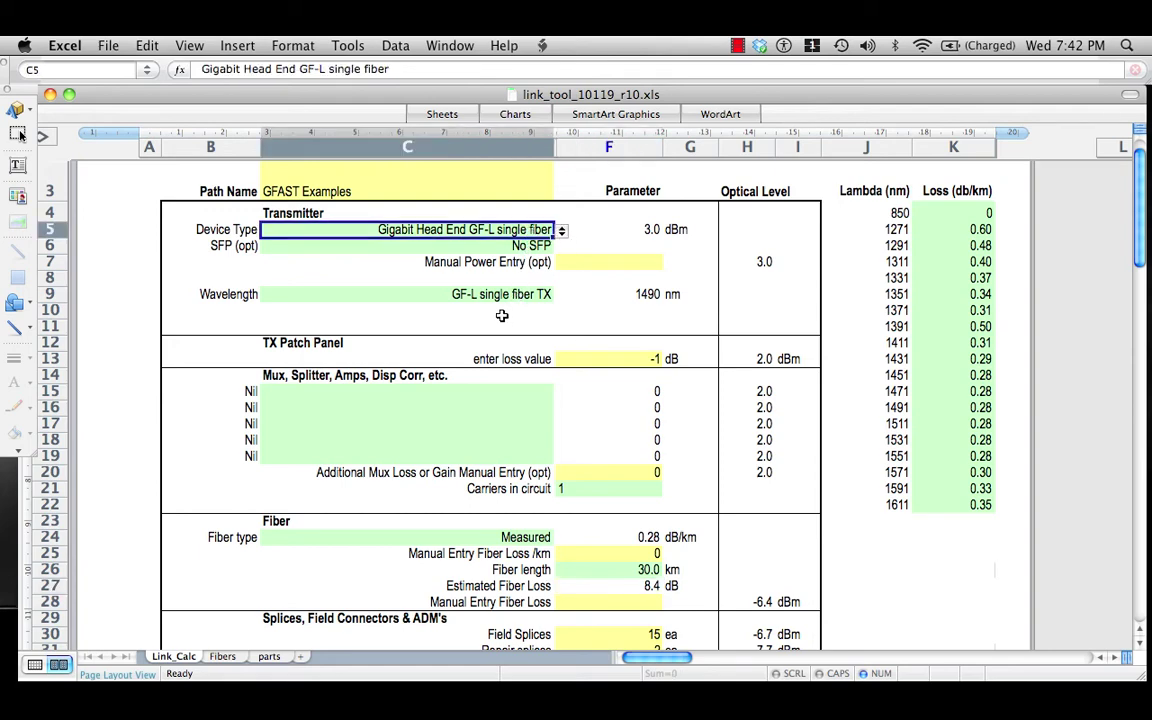
{"action": "left_click", "coordinate": [502, 315]}
{"action": "scroll", "coordinate": [510, 320], "scroll_direction": "down", "scroll_amount": 3}
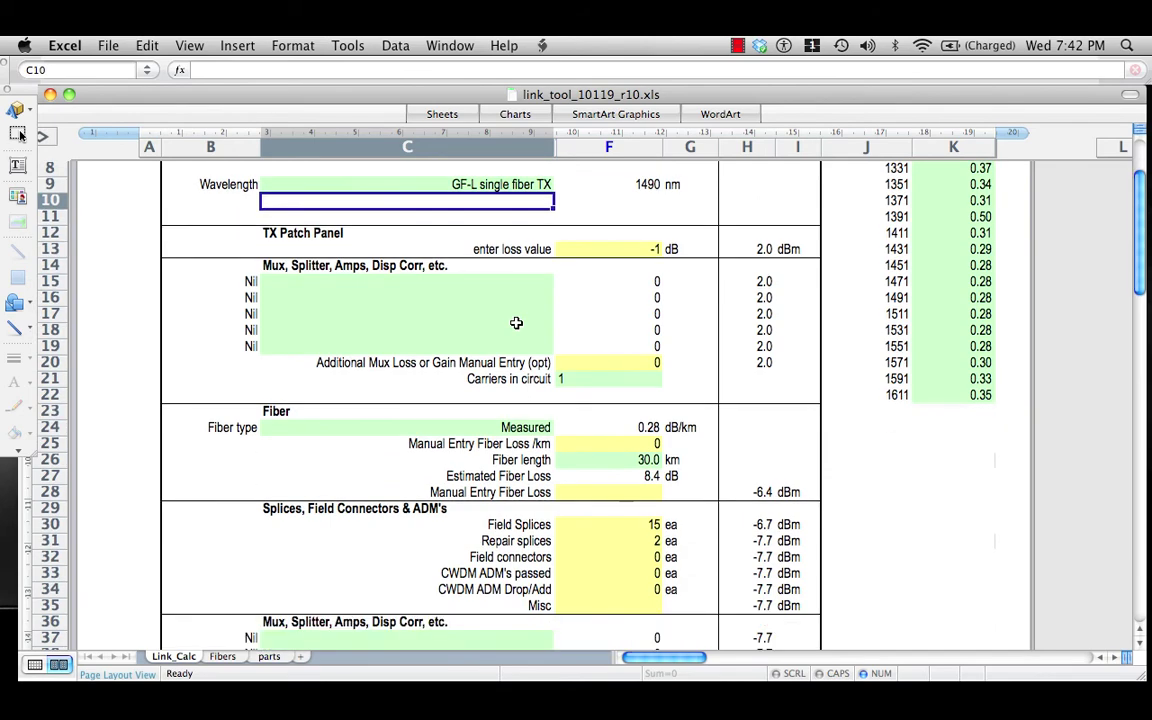
{"action": "scroll", "coordinate": [516, 322], "scroll_direction": "down", "scroll_amount": 2}
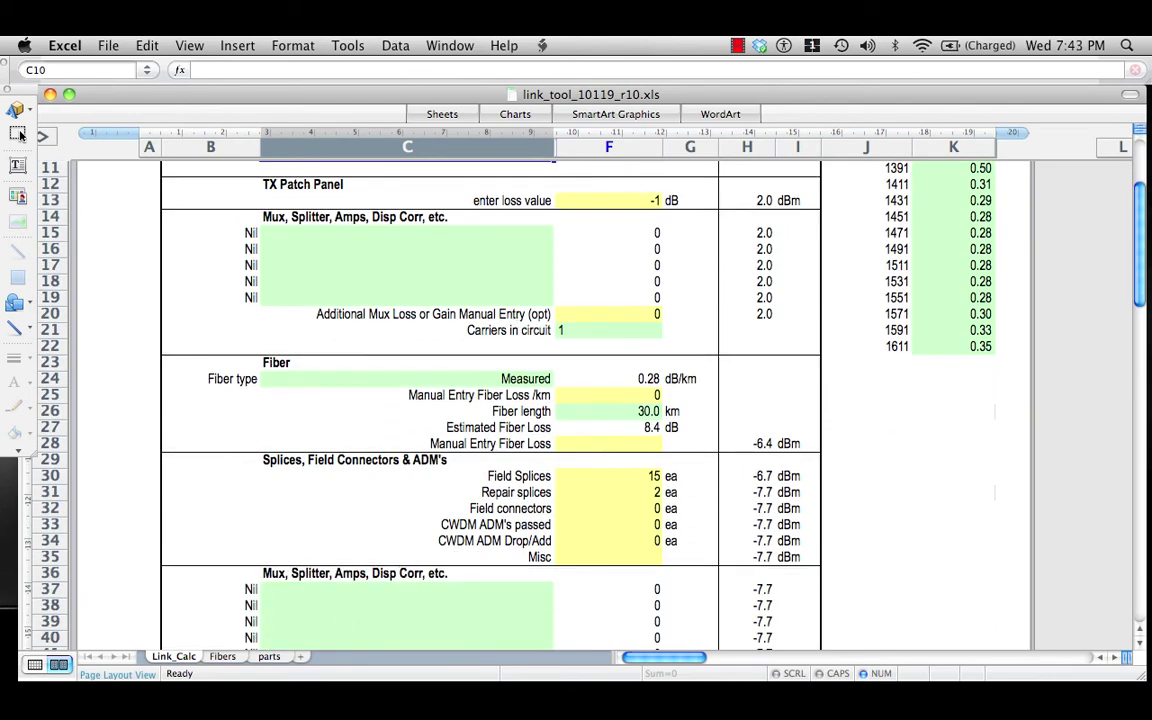
{"action": "key", "text": "super+Tab"}
{"action": "scroll", "coordinate": [470, 645], "scroll_direction": "down", "scroll_amount": 6}
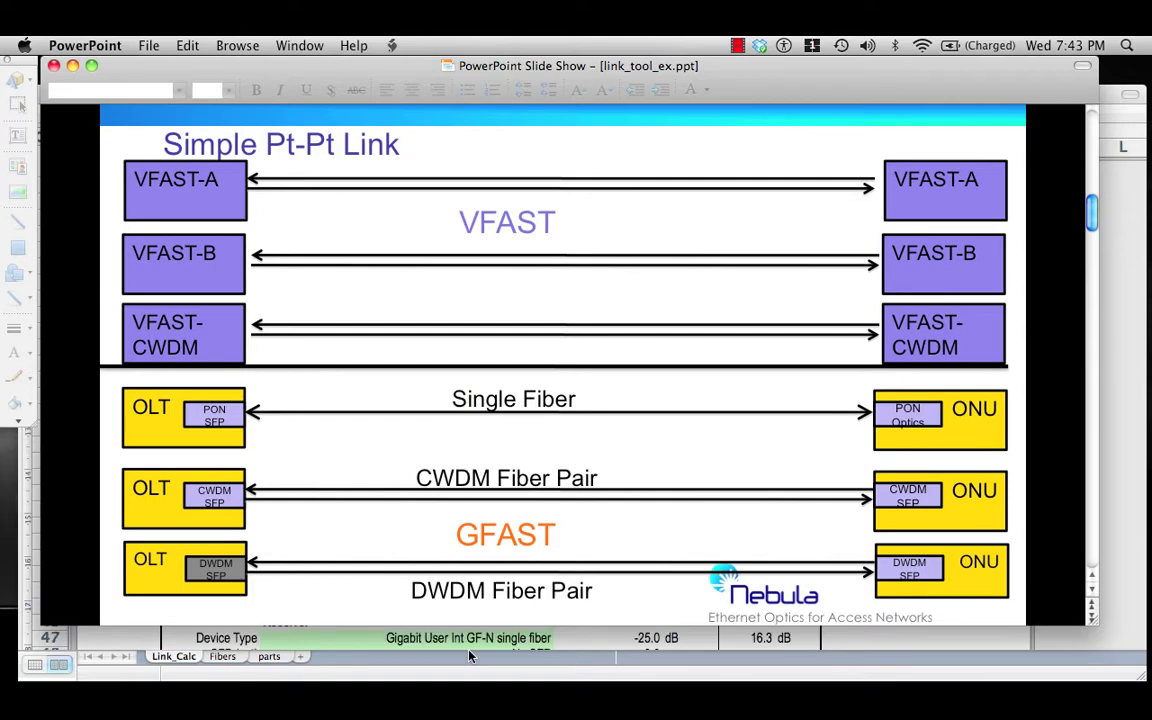